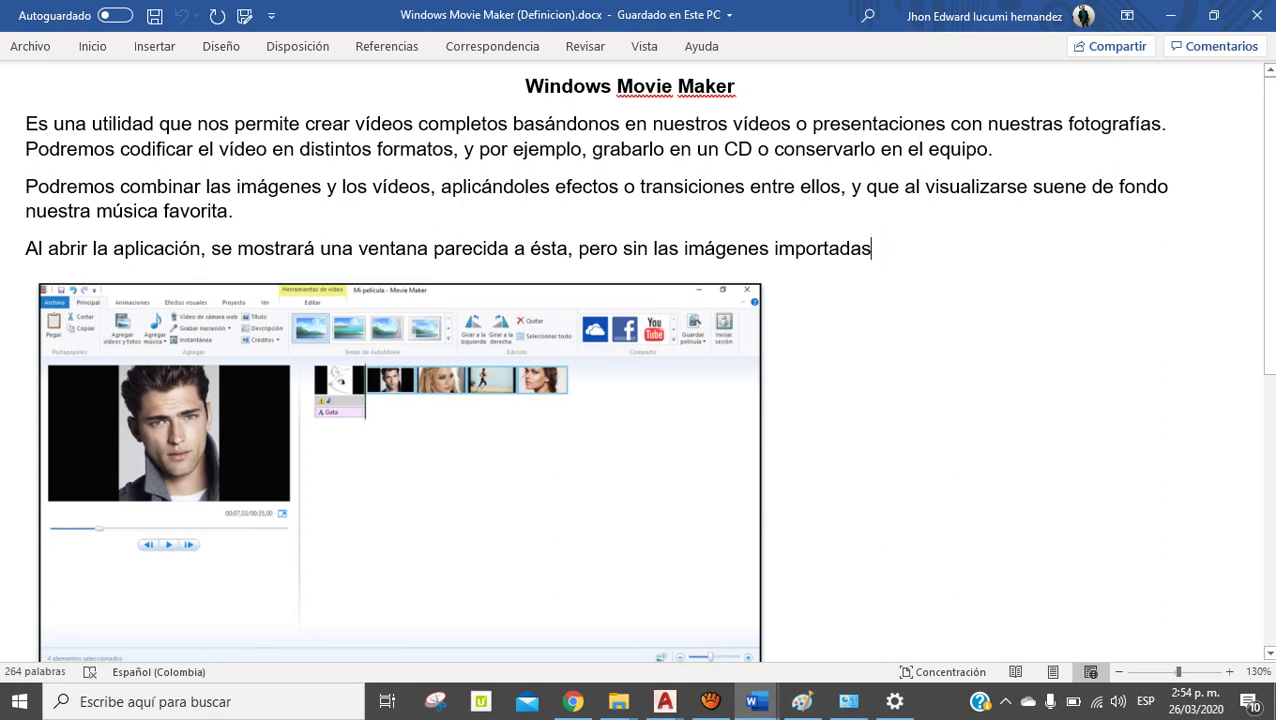
Leave the Windows Movie Maker document in Word for the Descargas folder in File Explorer
{"action": "left_click", "coordinate": [526, 86]}
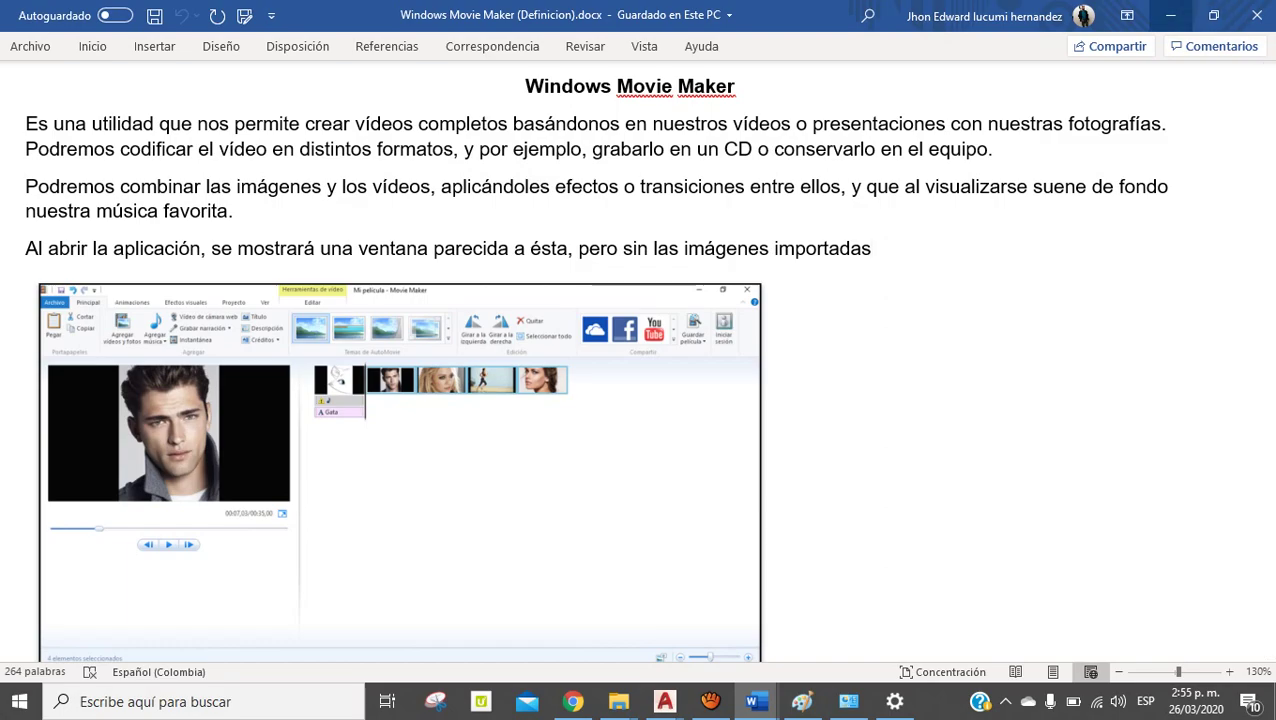
{"action": "key", "text": "alt+Tab"}
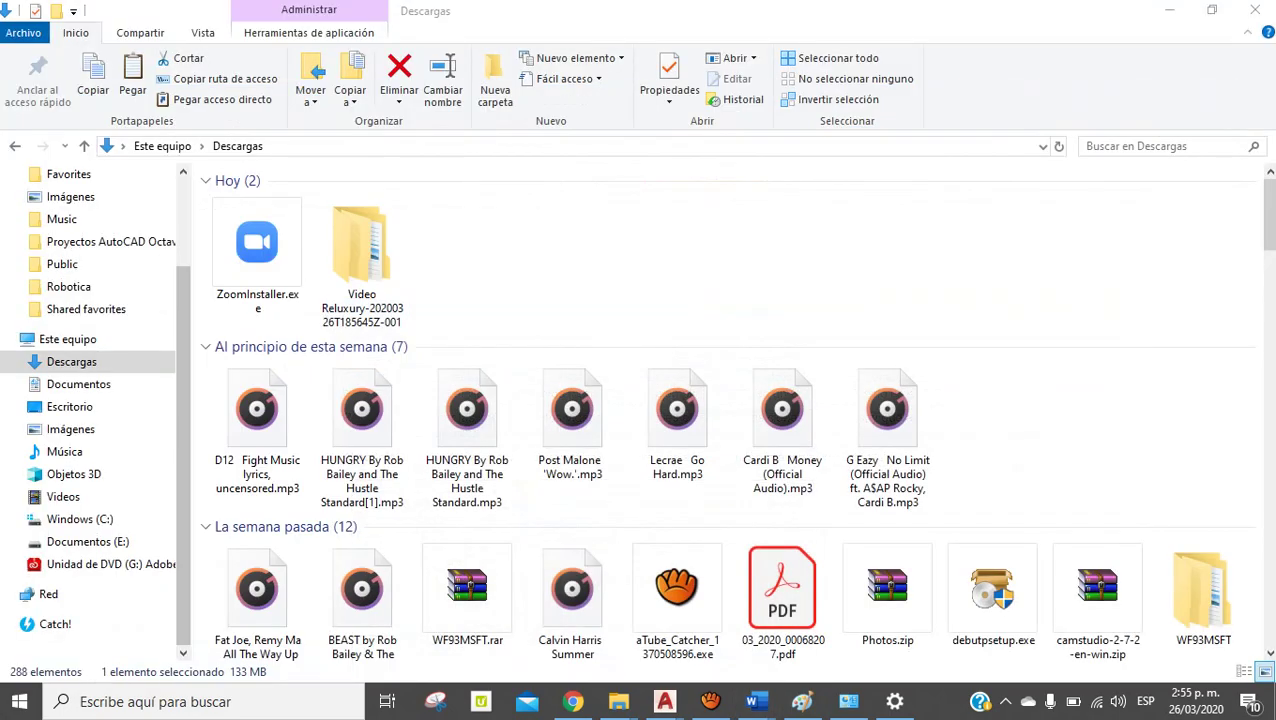
Run 'Movie Maker windows live 2012 setup-all.exe' from the bottom of Descargas
{"action": "scroll", "coordinate": [1200, 215], "scroll_direction": "down", "scroll_amount": 20}
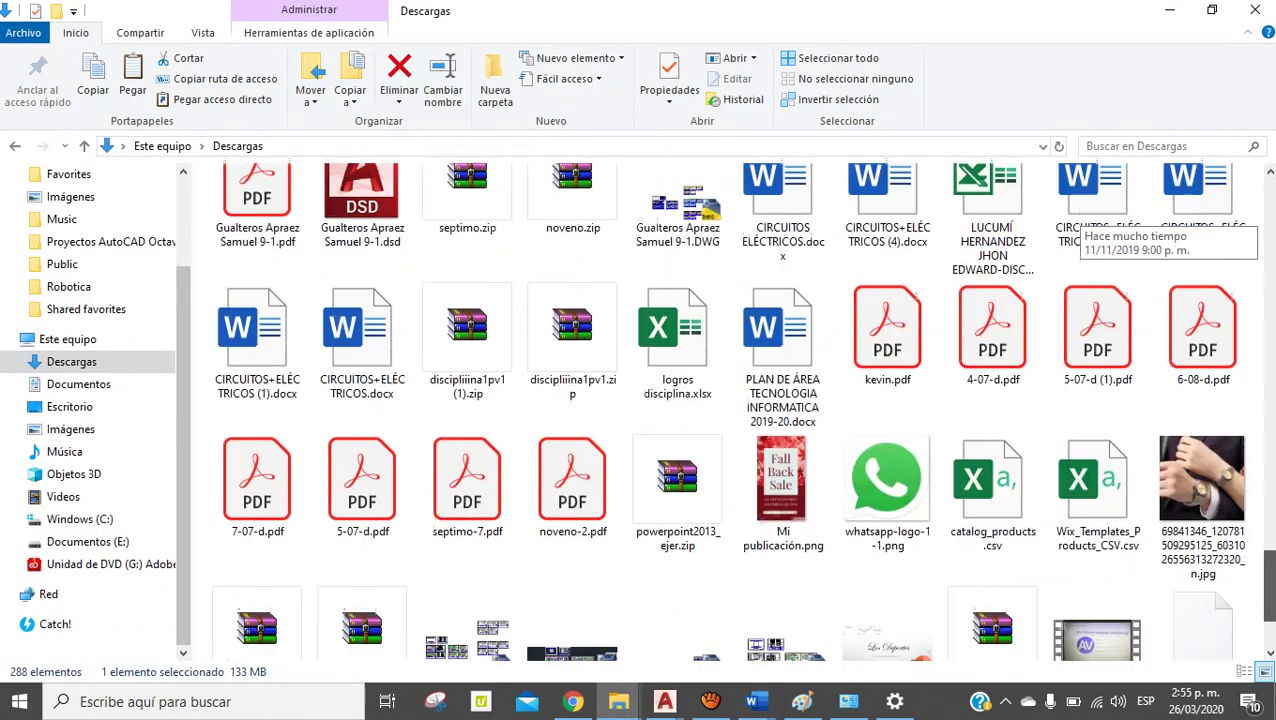
{"action": "left_click", "coordinate": [1098, 470], "text": "ctrl"}
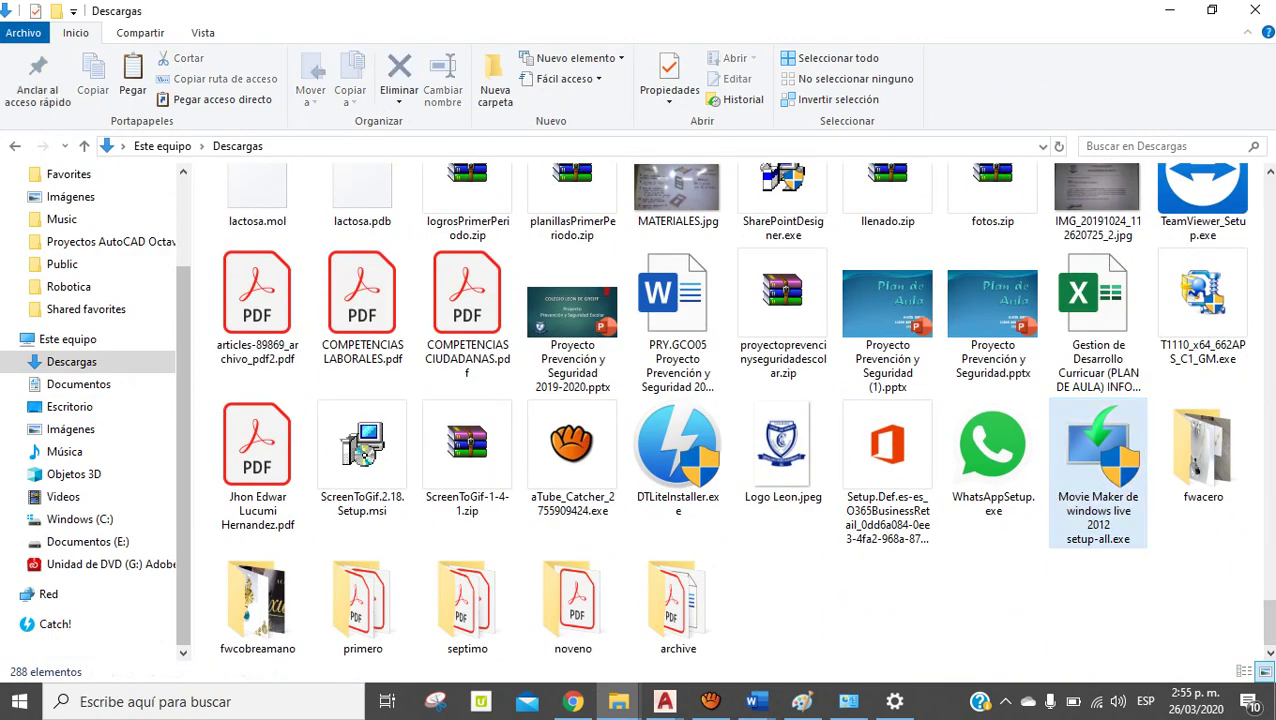
{"action": "left_click", "coordinate": [1098, 470]}
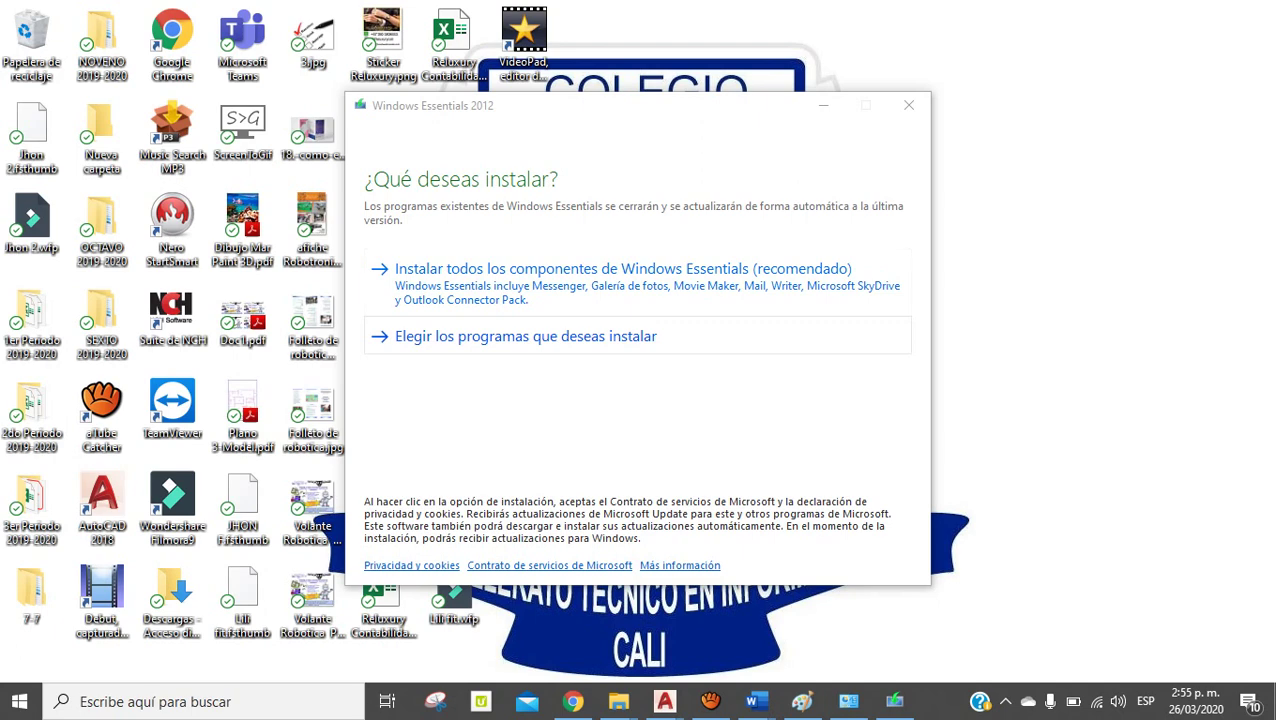
Choose the programs, uncheck Messenger, Mail and Writer, and start installing Photo Gallery y Movie Maker
{"action": "left_click", "coordinate": [525, 336]}
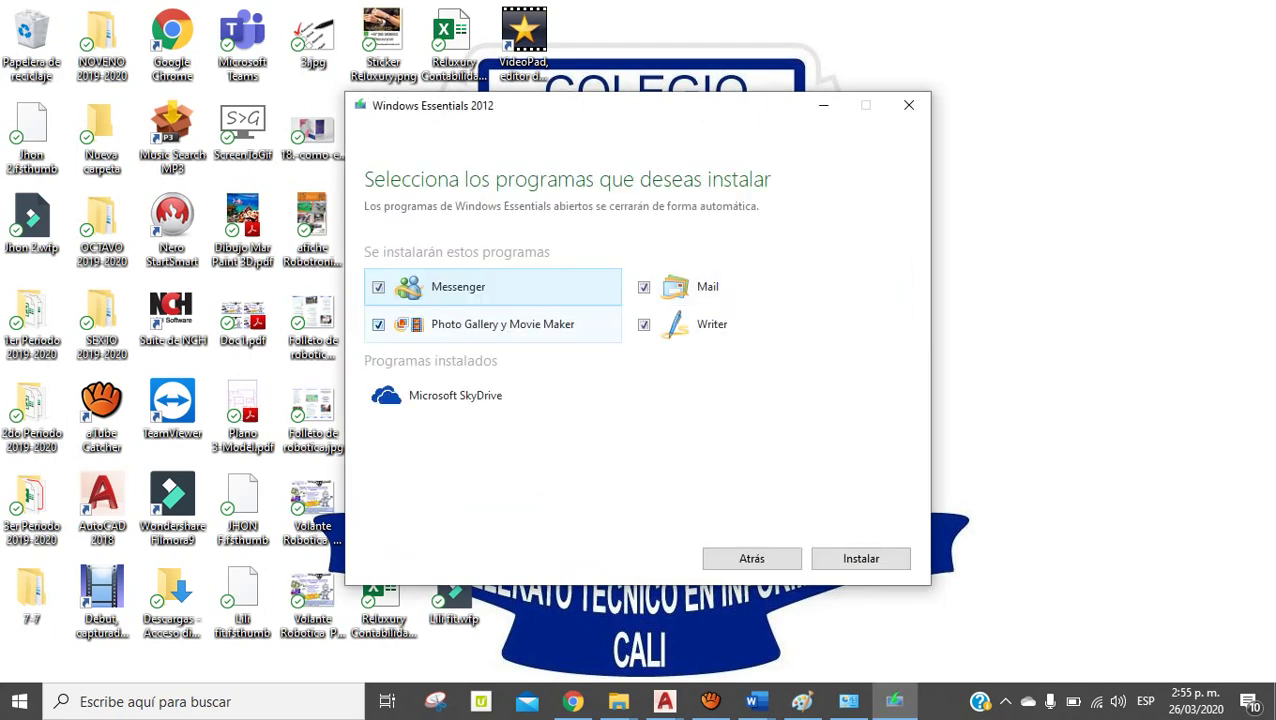
{"action": "left_click", "coordinate": [378, 287]}
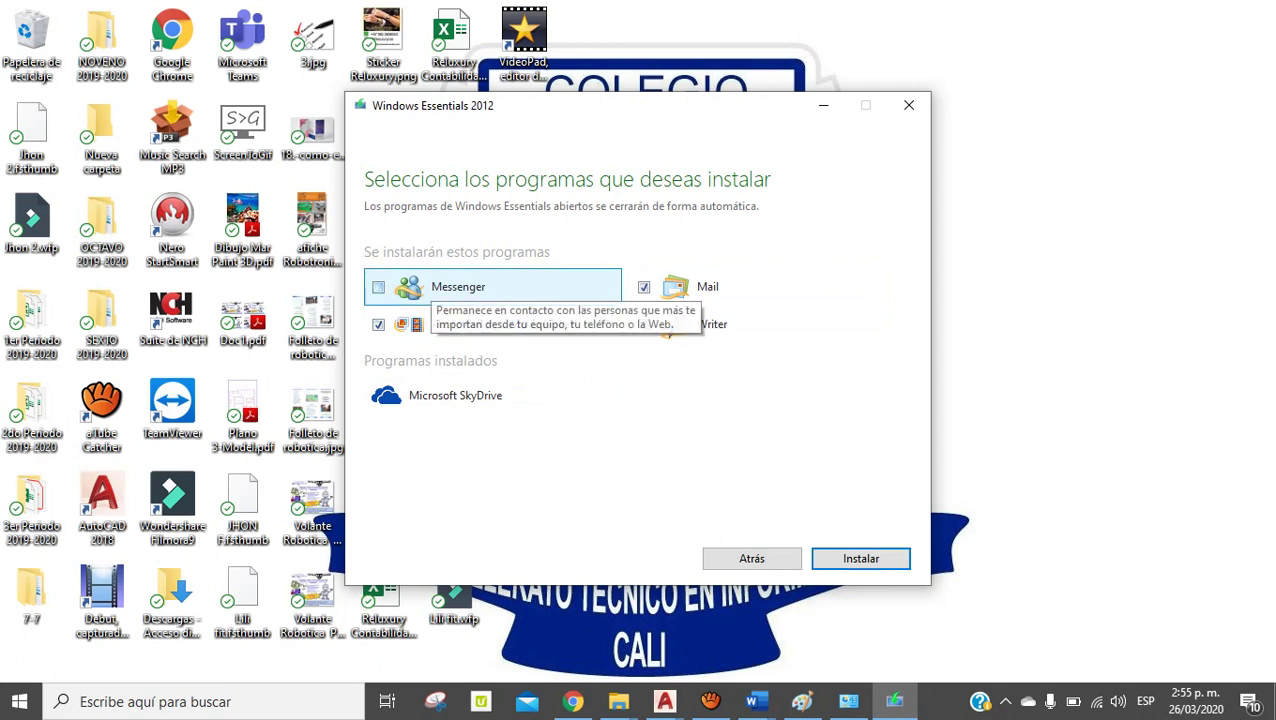
{"action": "left_click", "coordinate": [644, 287]}
{"action": "left_click", "coordinate": [644, 324]}
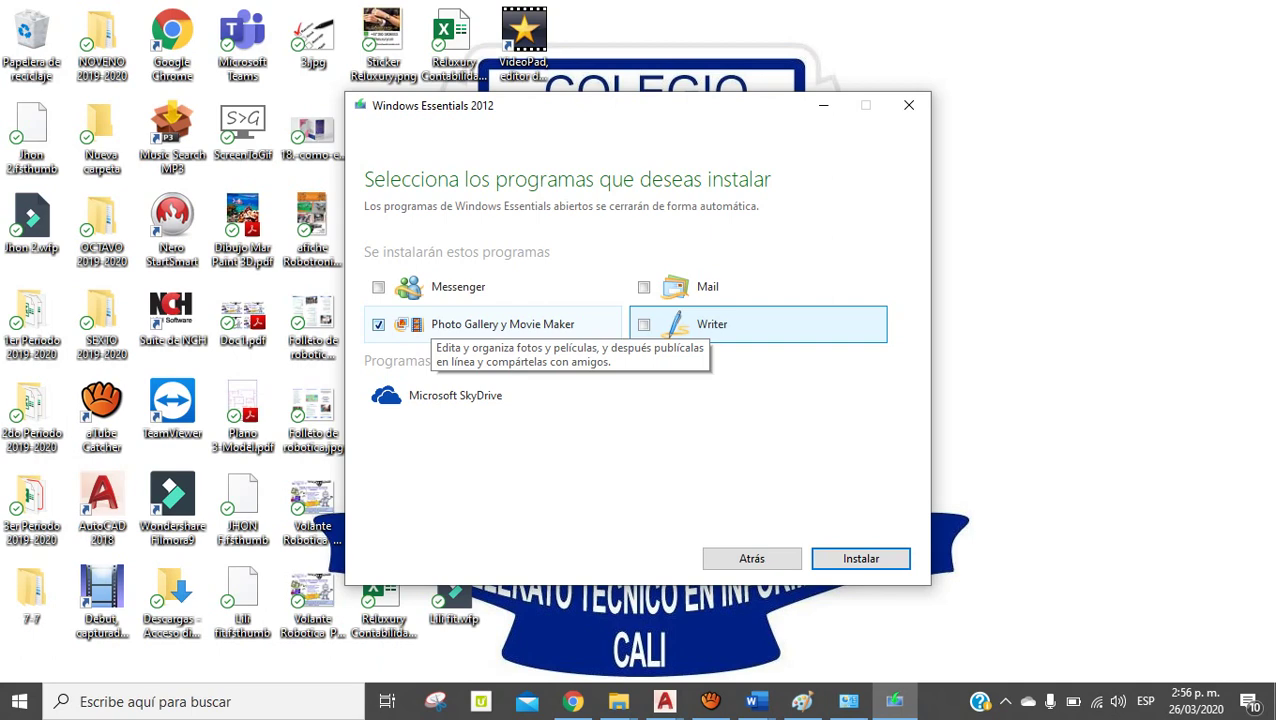
{"action": "left_click", "coordinate": [860, 558]}
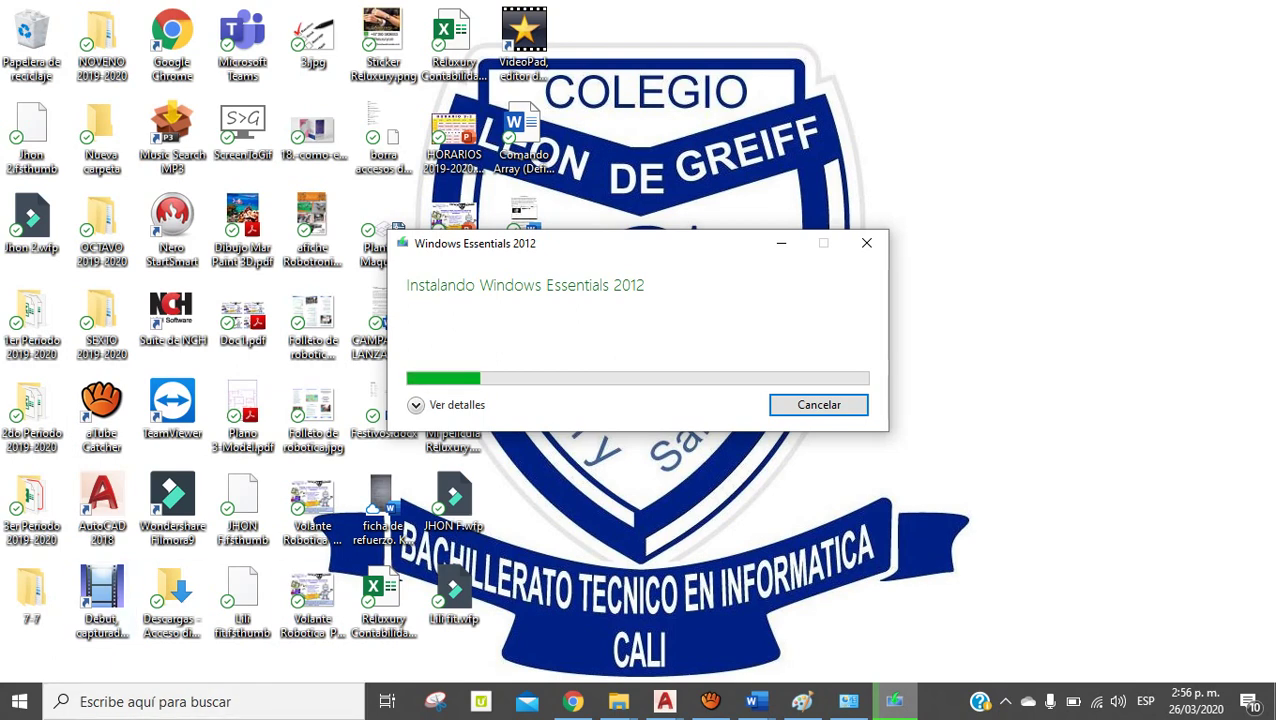
Drag the installer progress window to the lower right of the desktop
{"action": "left_click_drag", "start_coordinate": [600, 243], "coordinate": [861, 357]}
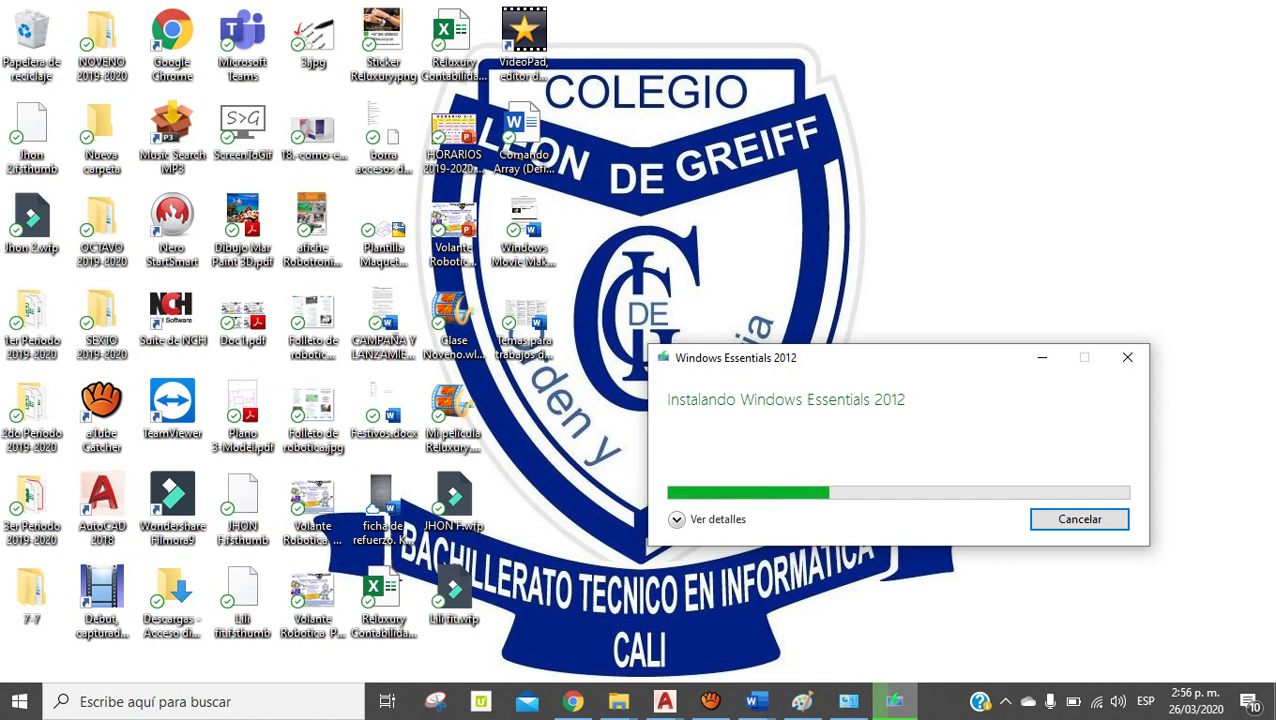
{"action": "left_click", "coordinate": [454, 410]}
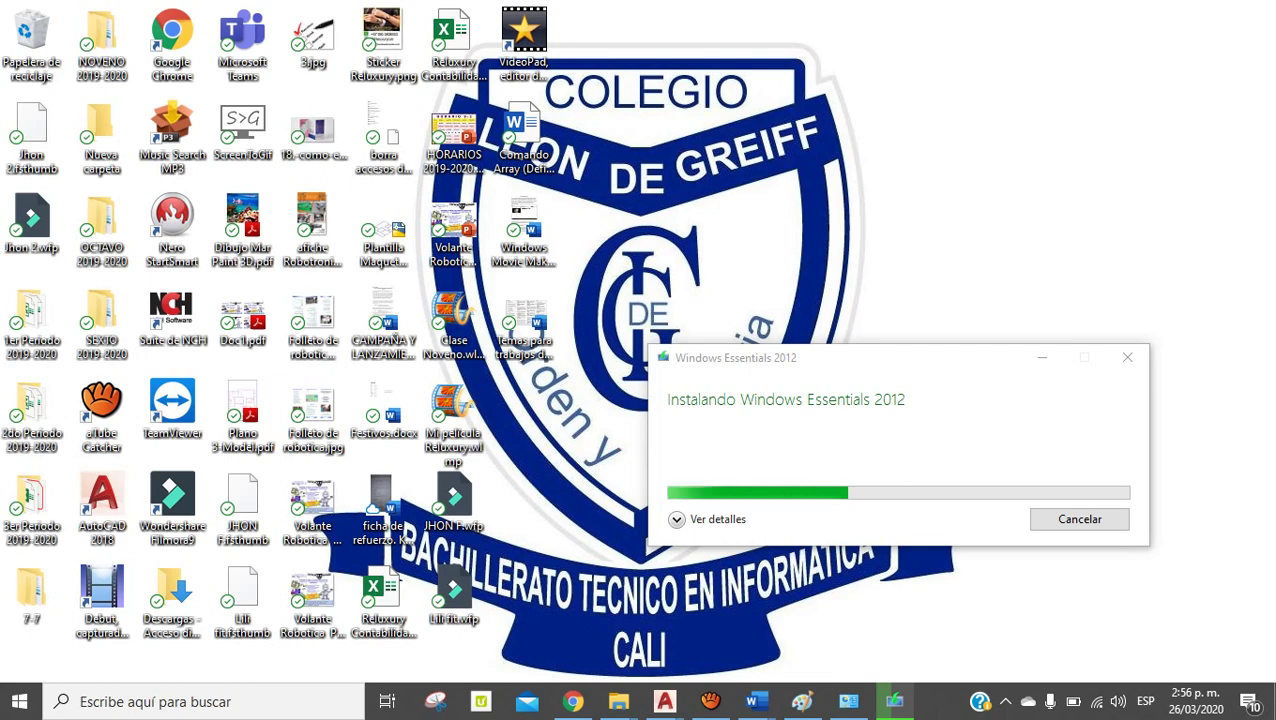
Bring up the Temas para trabajos de Movie Maker document and select row 1's entries and Folclor Colombiano
{"action": "mouse_move", "coordinate": [752, 702]}
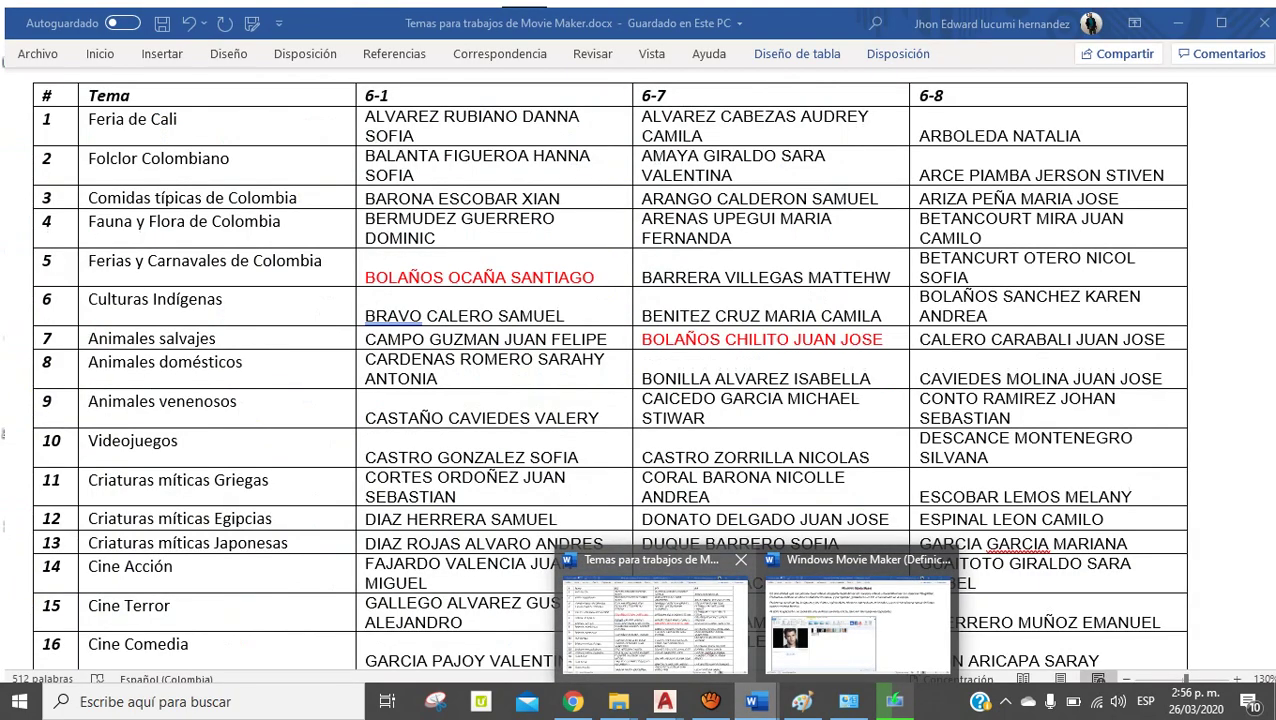
{"action": "left_click", "coordinate": [655, 612]}
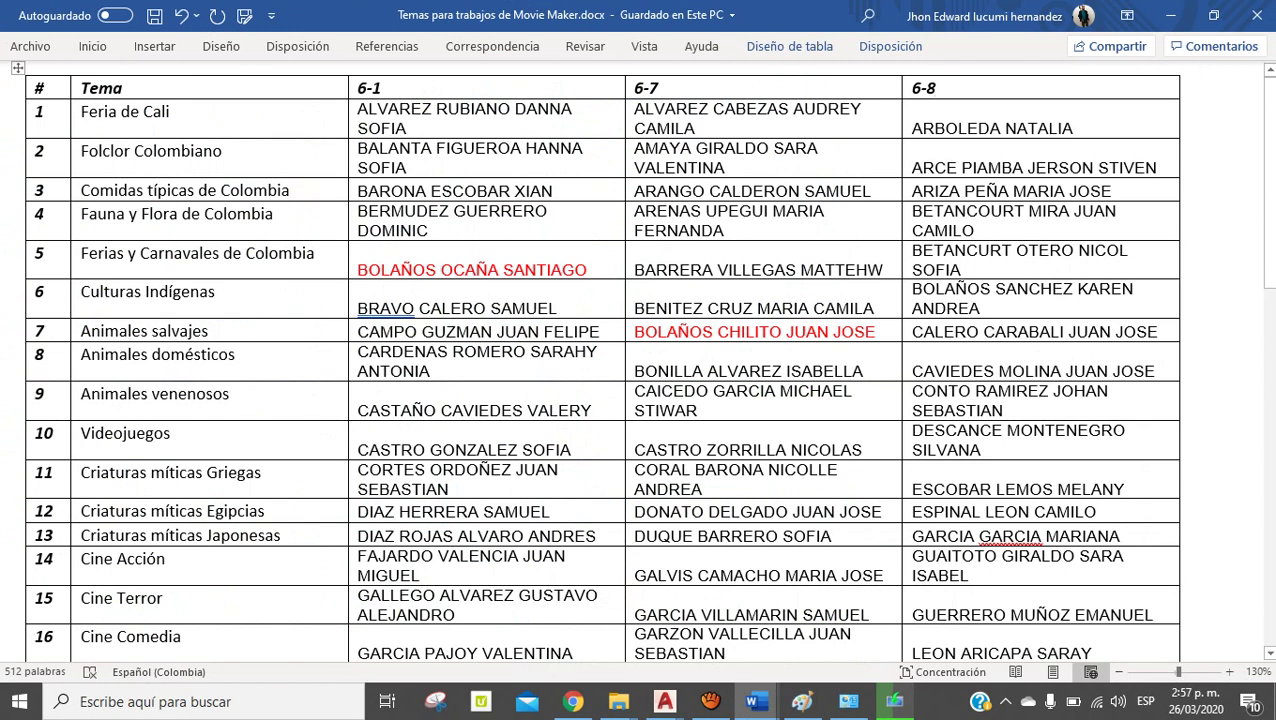
{"action": "left_click", "coordinate": [170, 111]}
{"action": "key", "text": "Tab"}
{"action": "double_click", "coordinate": [670, 109]}
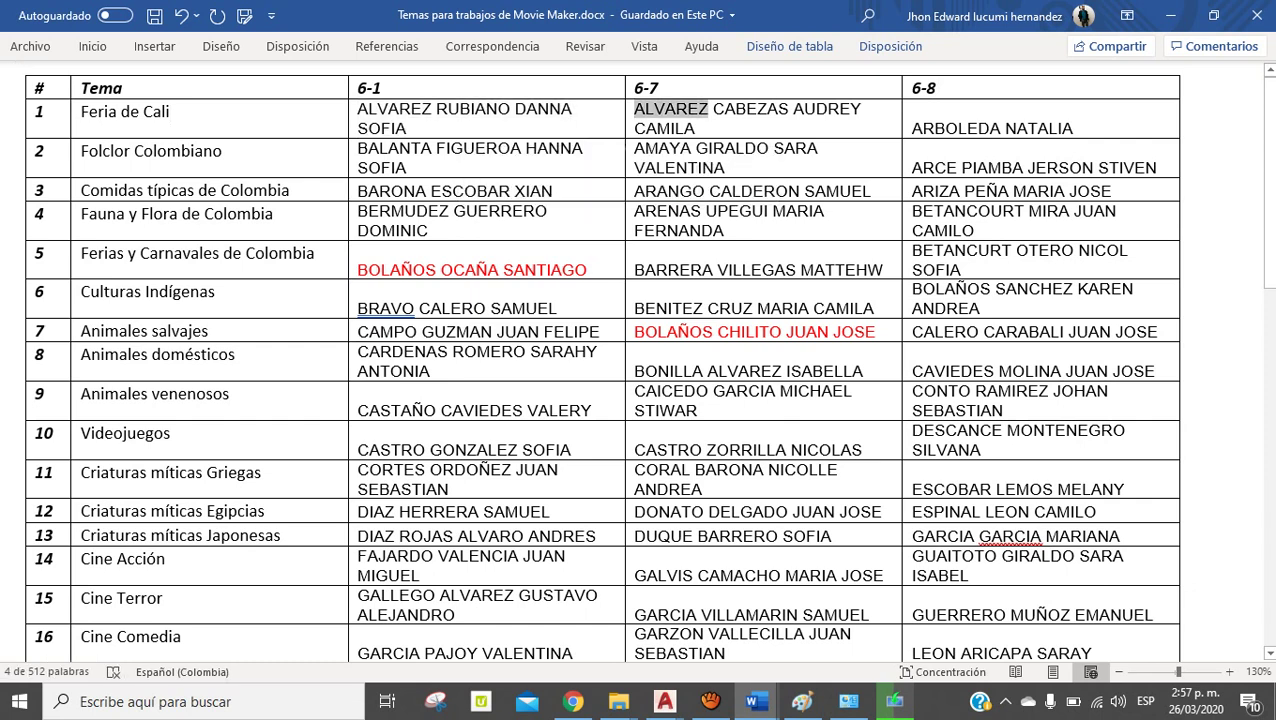
{"action": "left_click_drag", "start_coordinate": [670, 109], "coordinate": [694, 128]}
{"action": "left_click_drag", "start_coordinate": [912, 128], "coordinate": [1180, 128]}
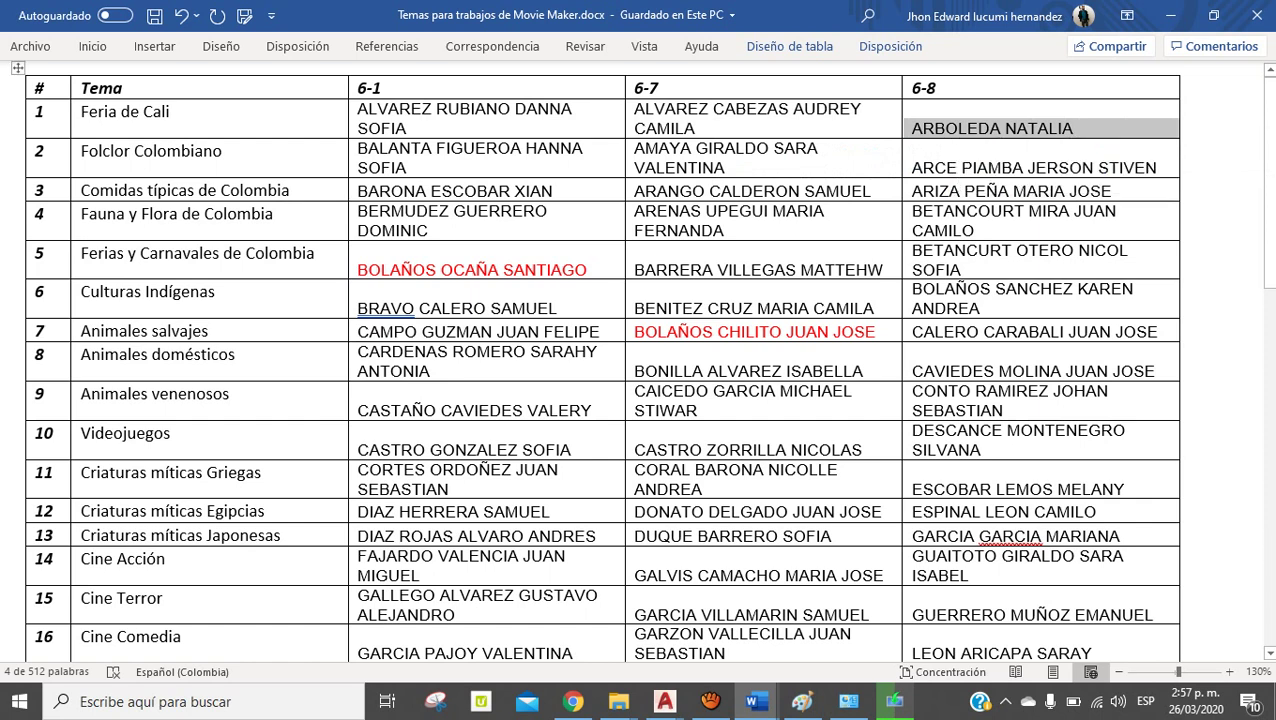
{"action": "left_click_drag", "start_coordinate": [81, 151], "coordinate": [222, 151]}
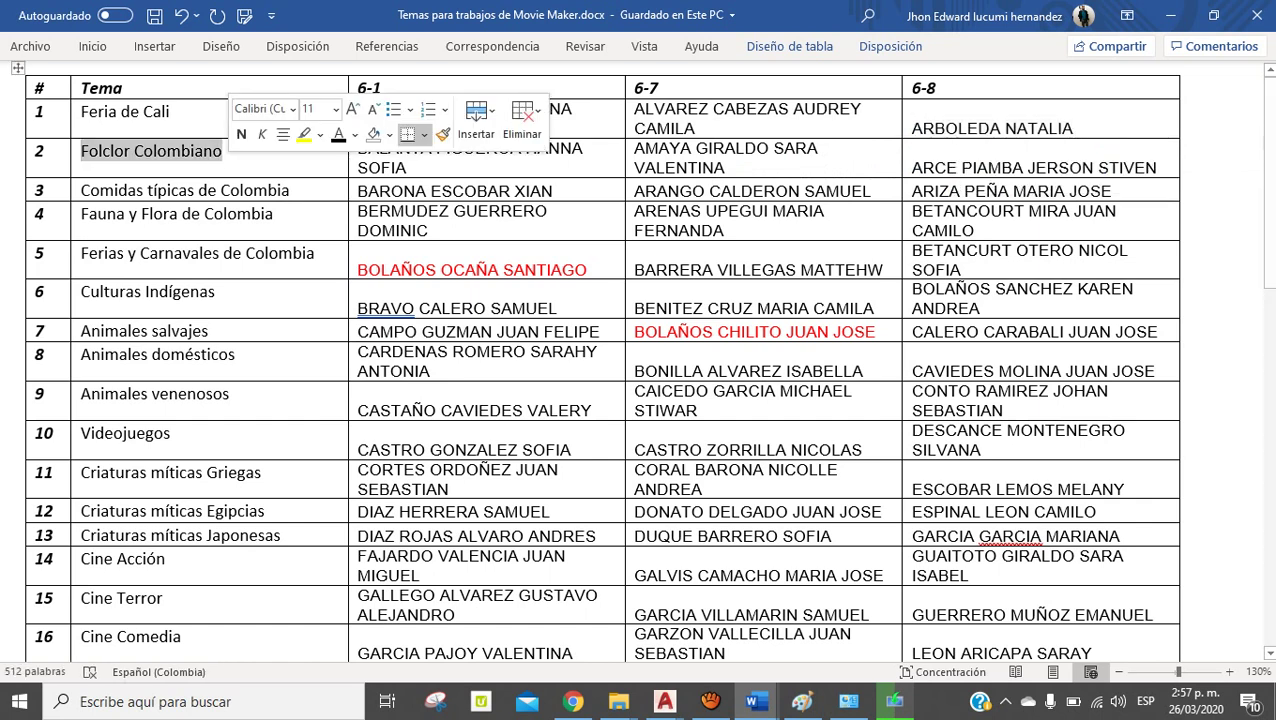
{"action": "key", "text": "Right"}
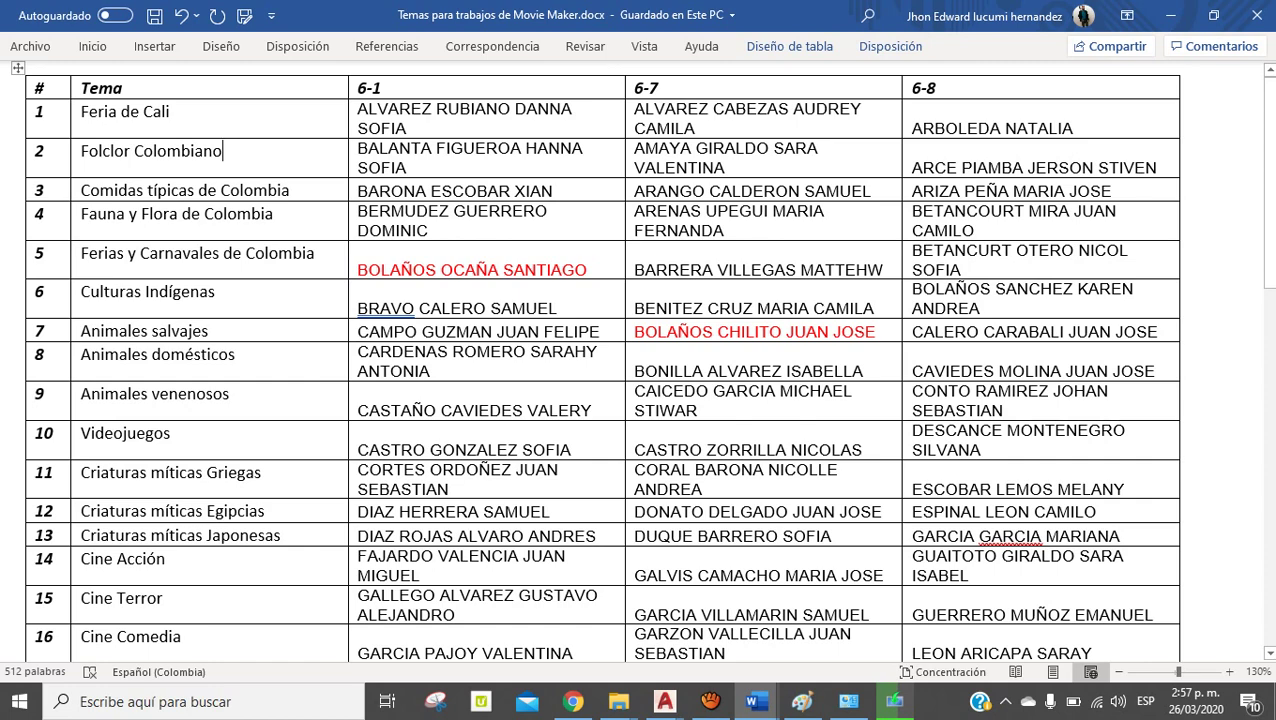
Scroll through the topics table, selecting Indígenas and Salsa, then scroll back to the top
{"action": "scroll", "coordinate": [640, 360], "scroll_direction": "down", "scroll_amount": 3}
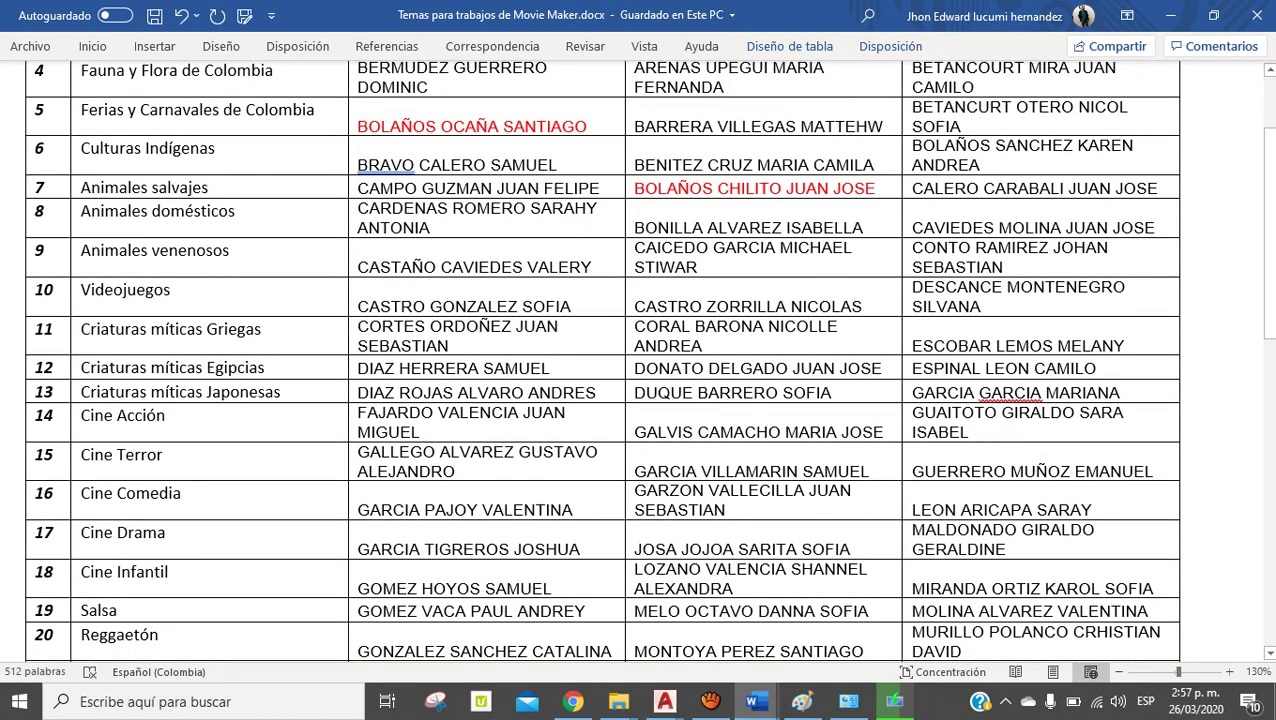
{"action": "double_click", "coordinate": [159, 148]}
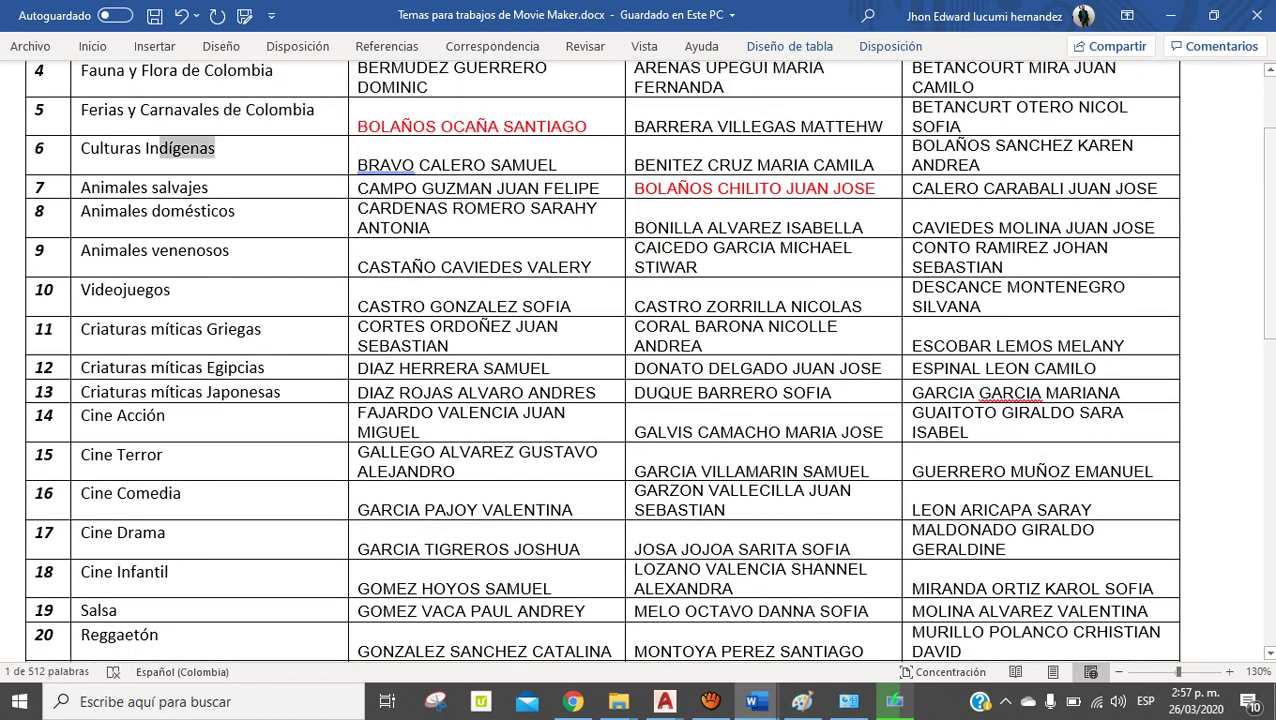
{"action": "scroll", "coordinate": [640, 360], "scroll_direction": "down", "scroll_amount": 4}
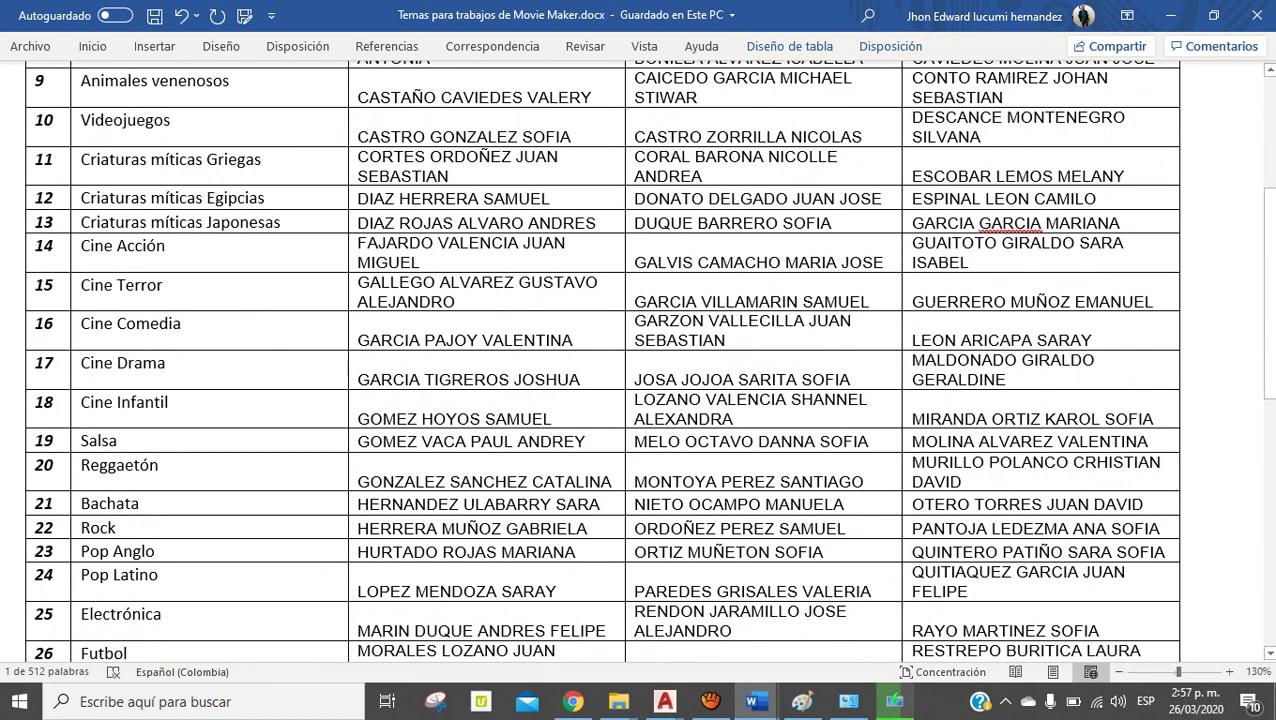
{"action": "double_click", "coordinate": [98, 441]}
{"action": "left_click", "coordinate": [158, 575]}
{"action": "scroll", "coordinate": [640, 360], "scroll_direction": "down", "scroll_amount": 8}
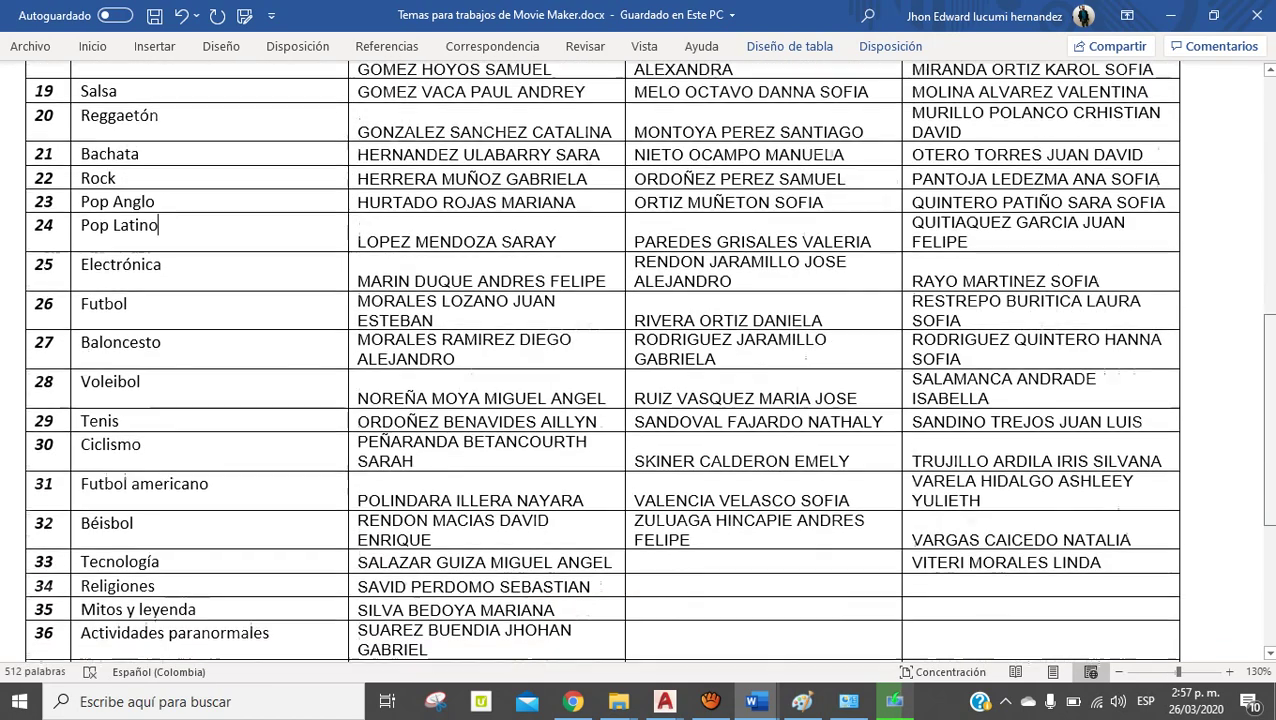
{"action": "scroll", "coordinate": [640, 360], "scroll_direction": "down", "scroll_amount": 5}
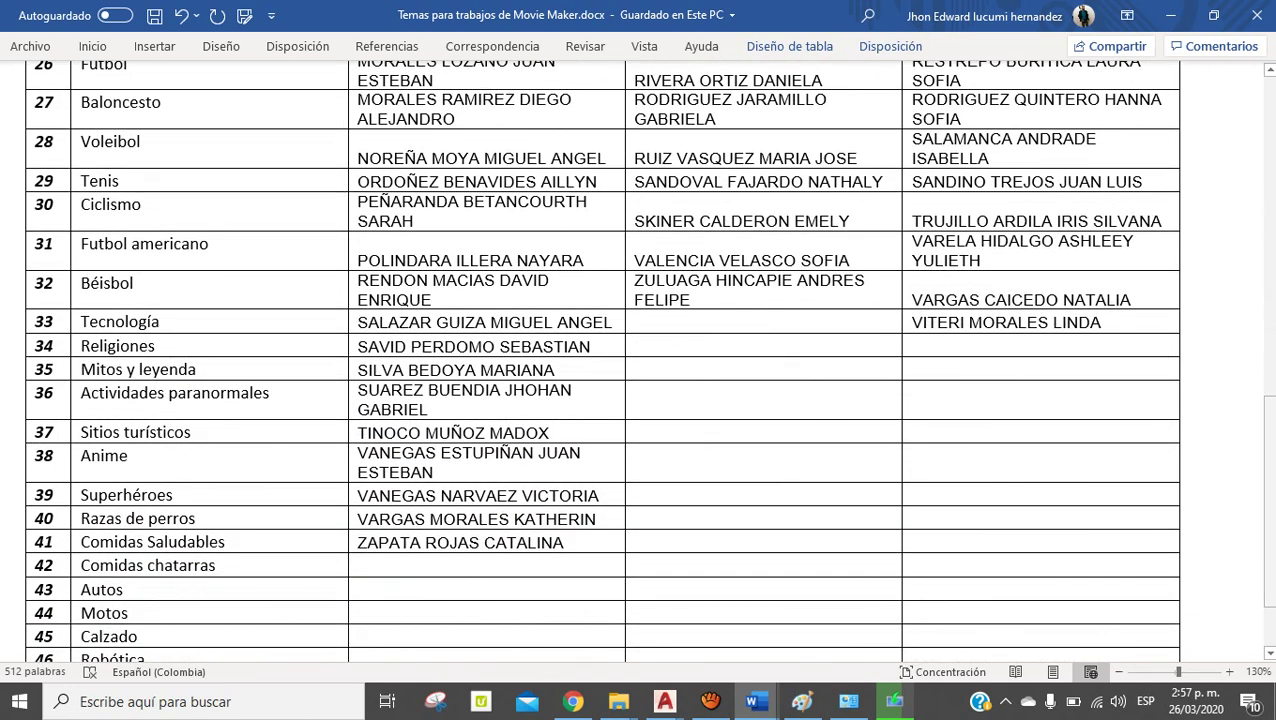
{"action": "scroll", "coordinate": [640, 360], "scroll_direction": "up", "scroll_amount": 3}
{"action": "scroll", "coordinate": [640, 360], "scroll_direction": "up", "scroll_amount": 1}
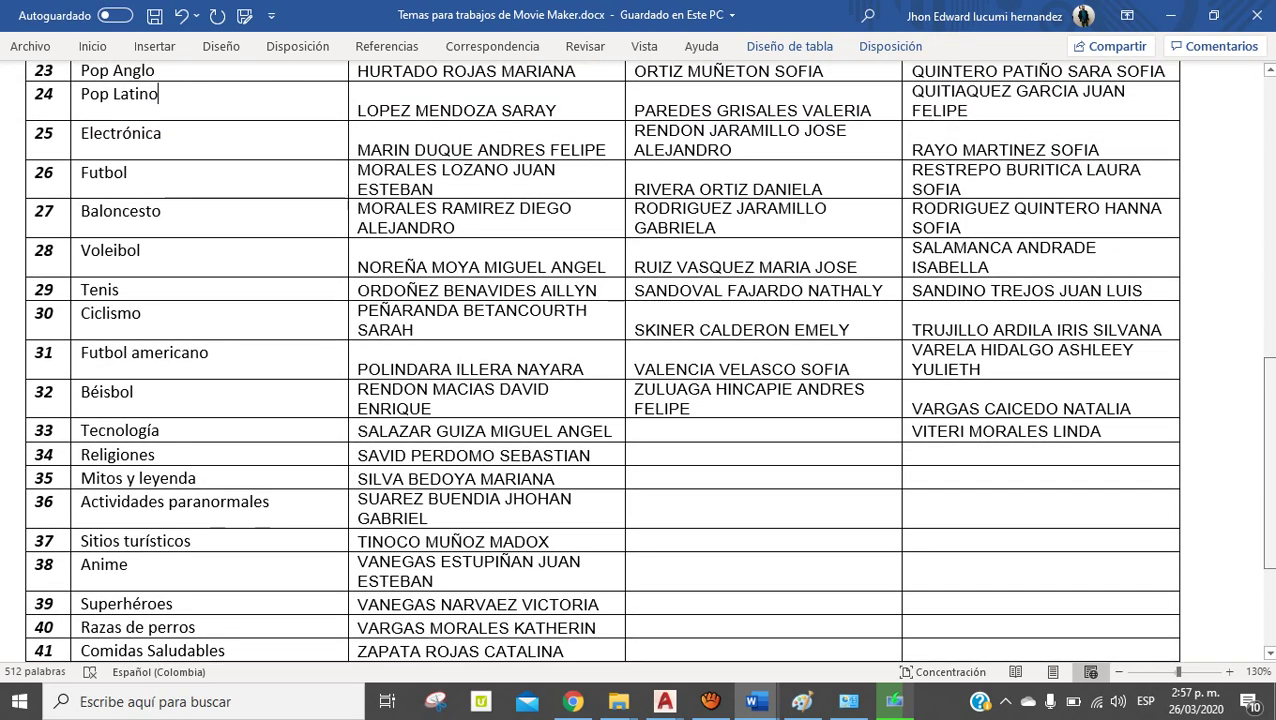
{"action": "scroll", "coordinate": [640, 360], "scroll_direction": "up", "scroll_amount": 1}
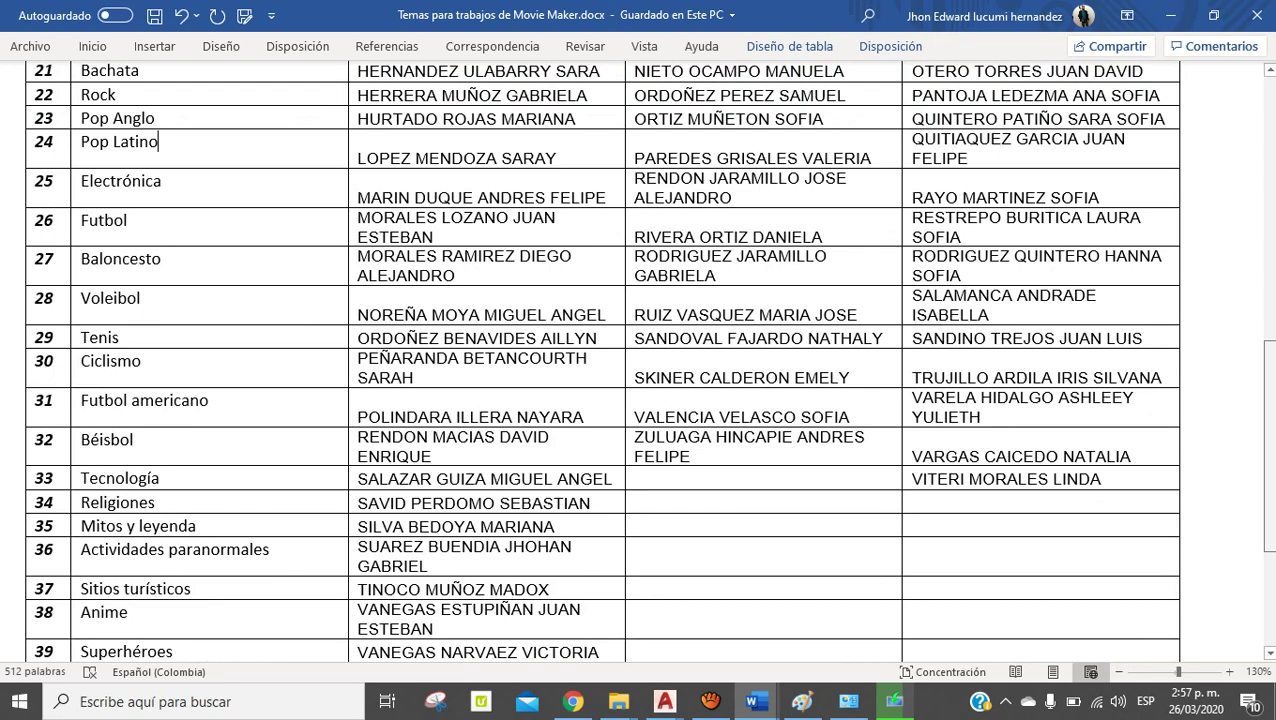
{"action": "scroll", "coordinate": [640, 360], "scroll_direction": "up", "scroll_amount": 15}
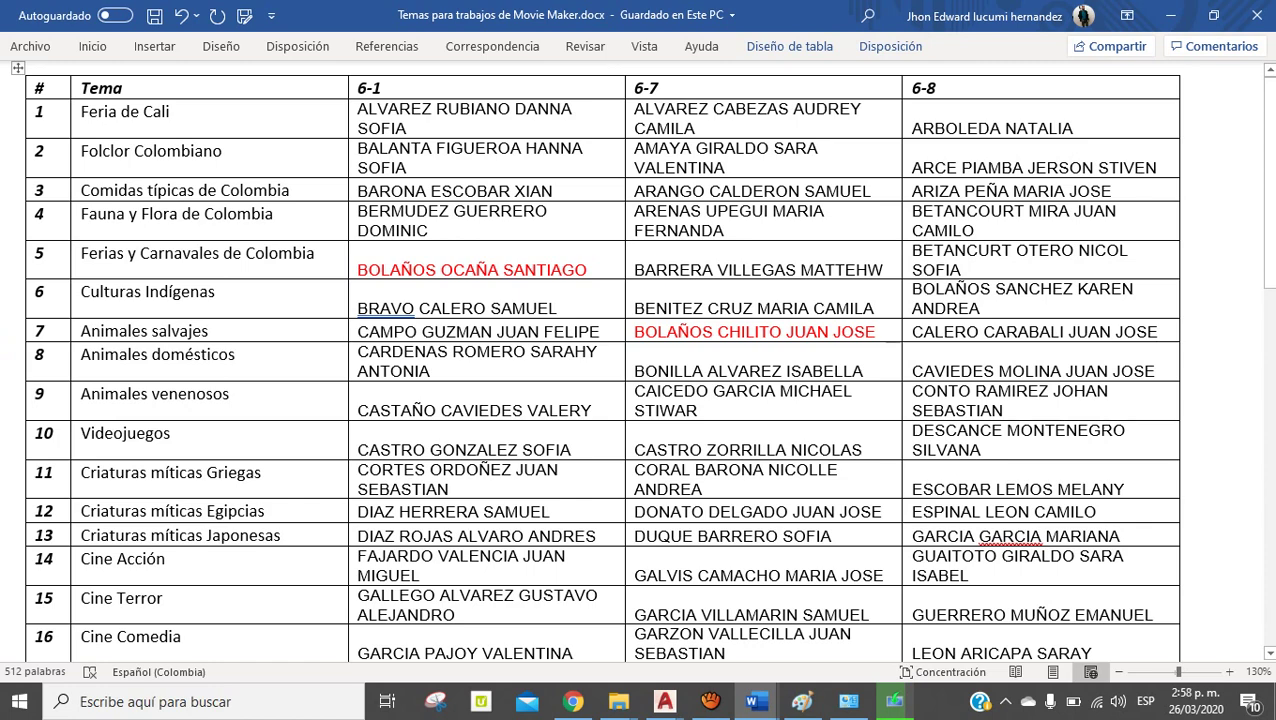
Minimize Word to check the installer and bring back the Descargas folder
{"action": "left_click", "coordinate": [1170, 16]}
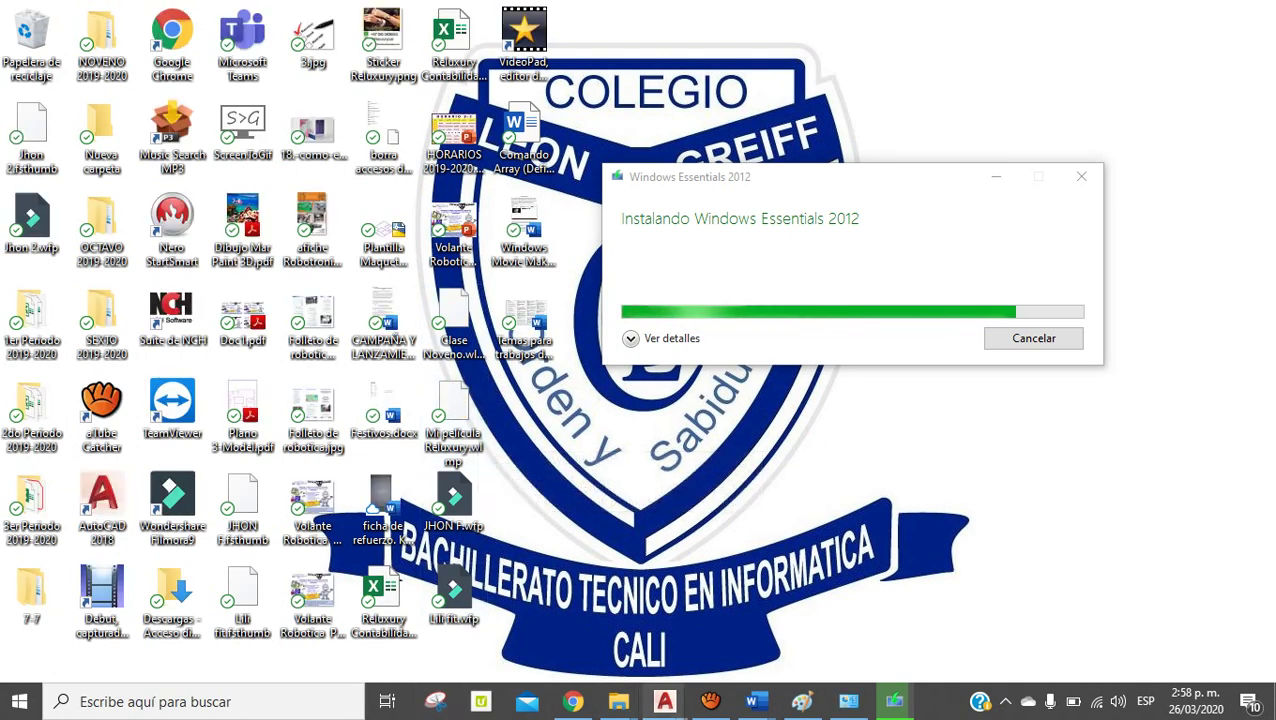
{"action": "mouse_move", "coordinate": [618, 701]}
{"action": "left_click", "coordinate": [719, 625]}
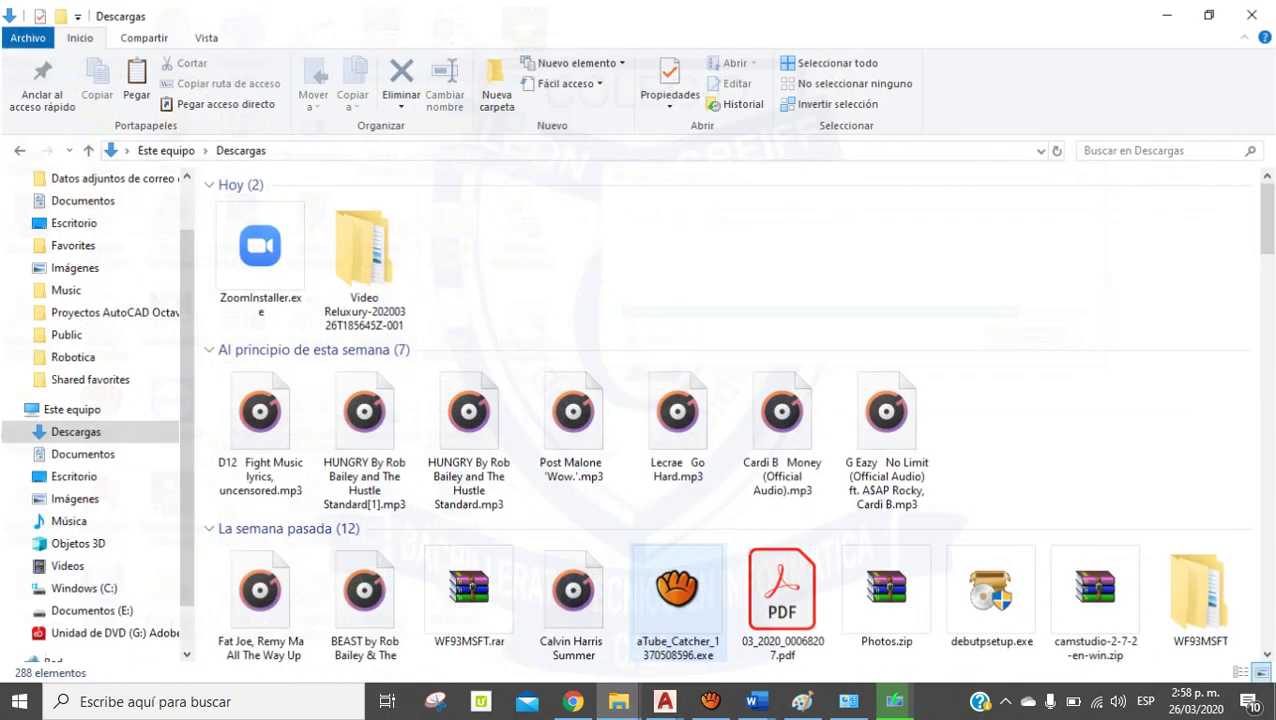
Open the Video Reluxury zip and its watch-photo subfolder, then minimize the window
{"action": "double_click", "coordinate": [362, 255]}
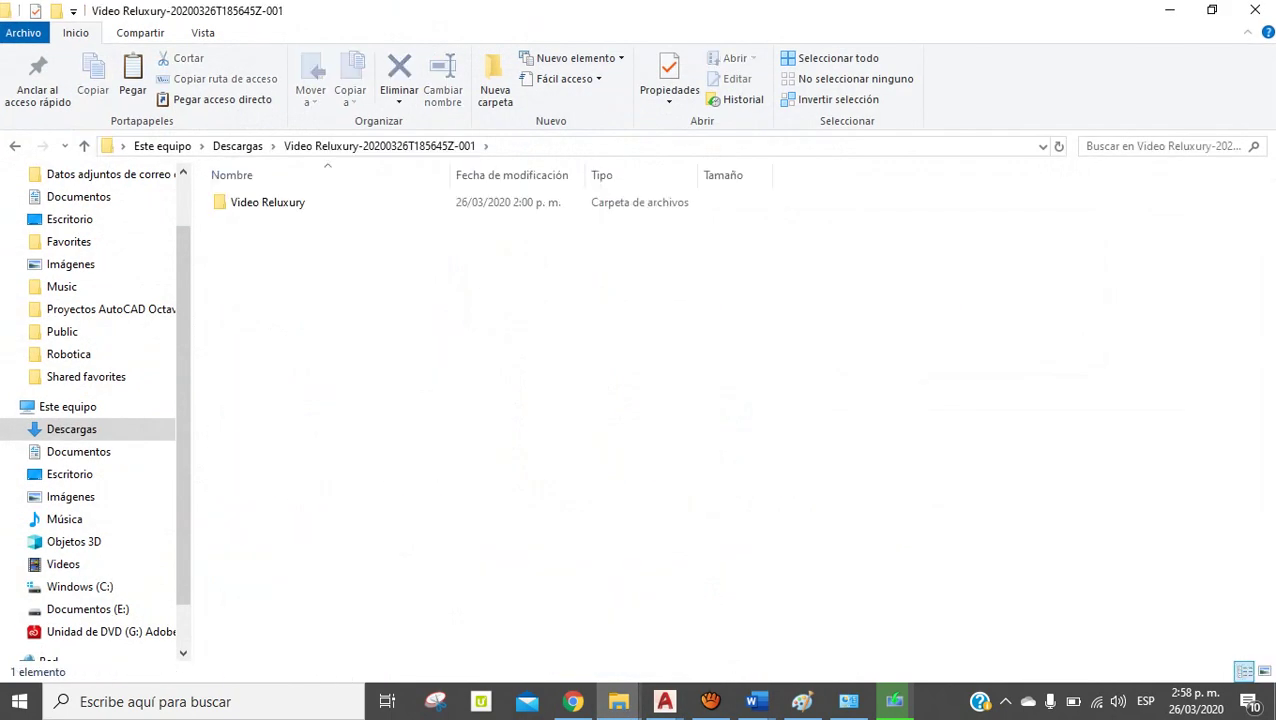
{"action": "left_click", "coordinate": [268, 202]}
{"action": "double_click", "coordinate": [268, 202]}
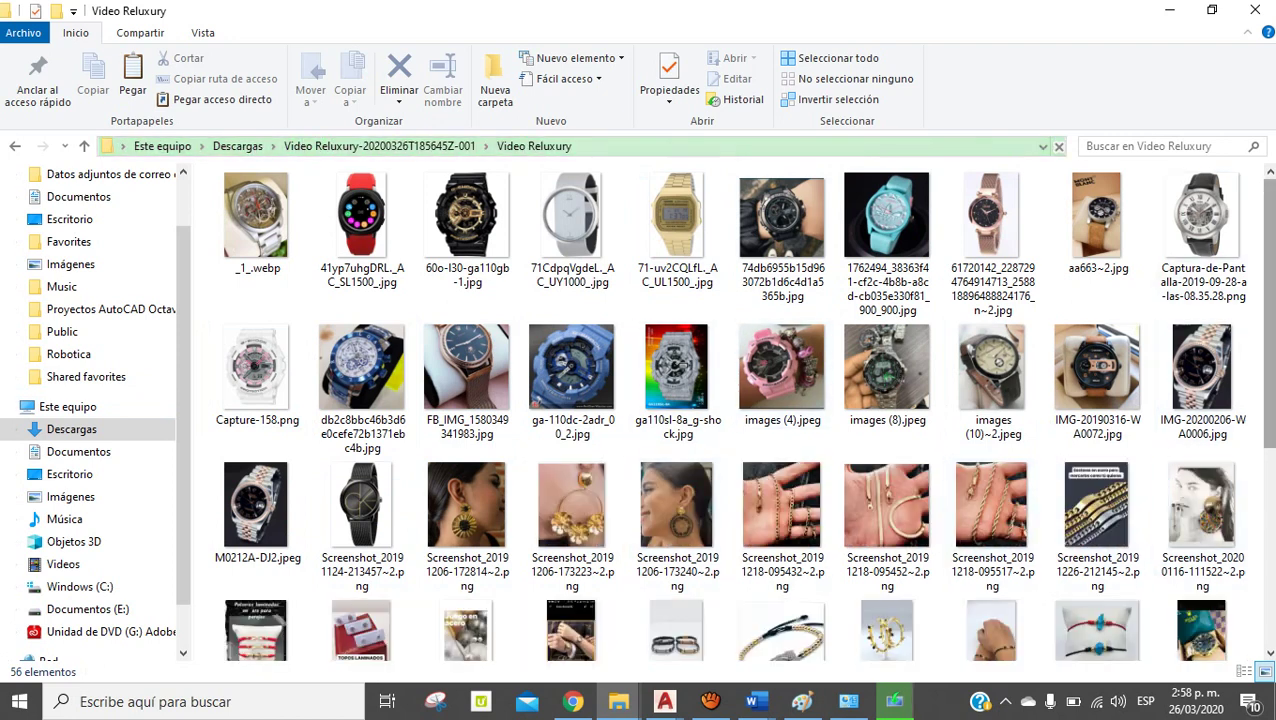
{"action": "scroll", "coordinate": [716, 400], "scroll_direction": "down", "scroll_amount": 3}
{"action": "scroll", "coordinate": [740, 410], "scroll_direction": "up", "scroll_amount": 5}
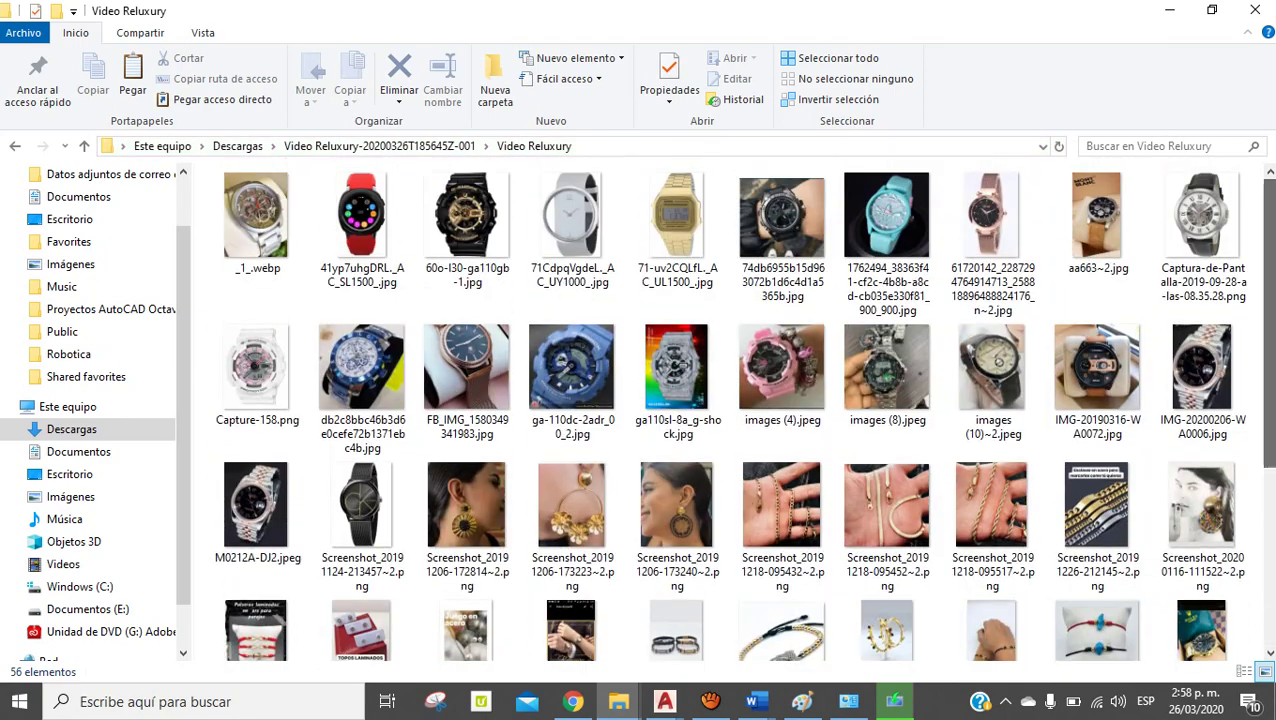
{"action": "left_click", "coordinate": [1169, 10]}
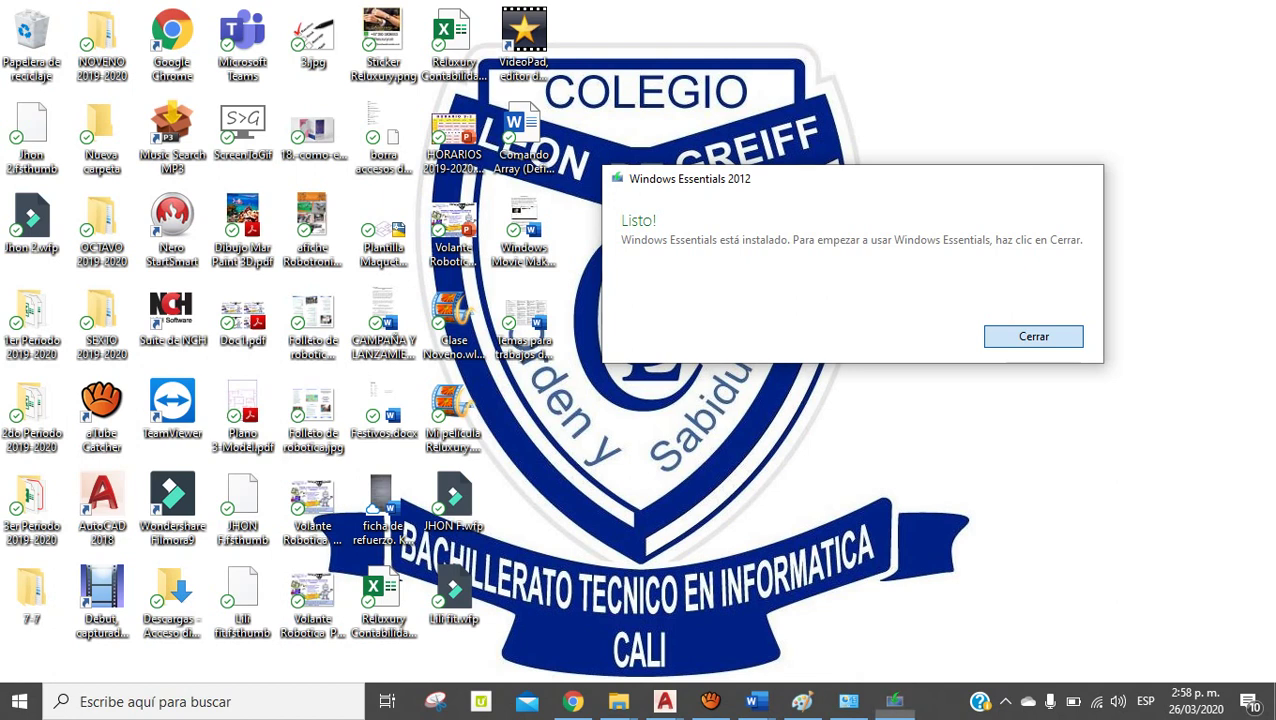
Close the finished installer and launch Movie Maker by searching for 'movie'
{"action": "key", "text": "Return"}
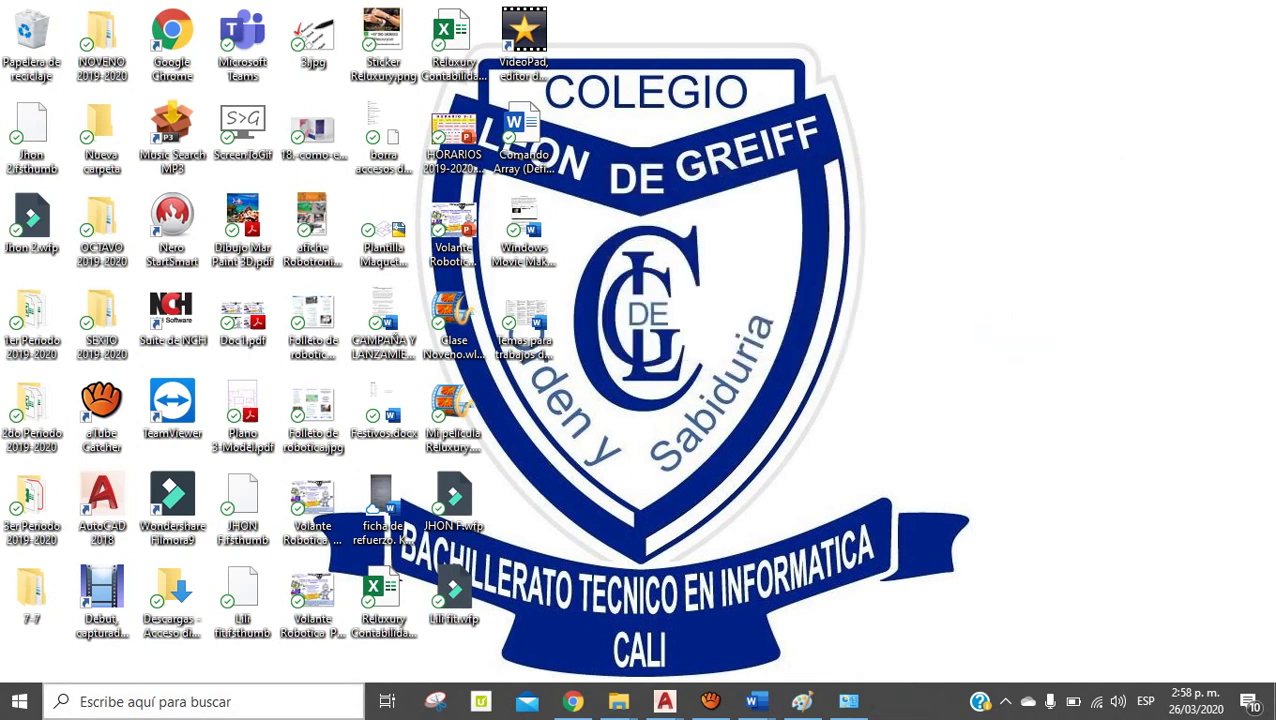
{"action": "left_click", "coordinate": [155, 701]}
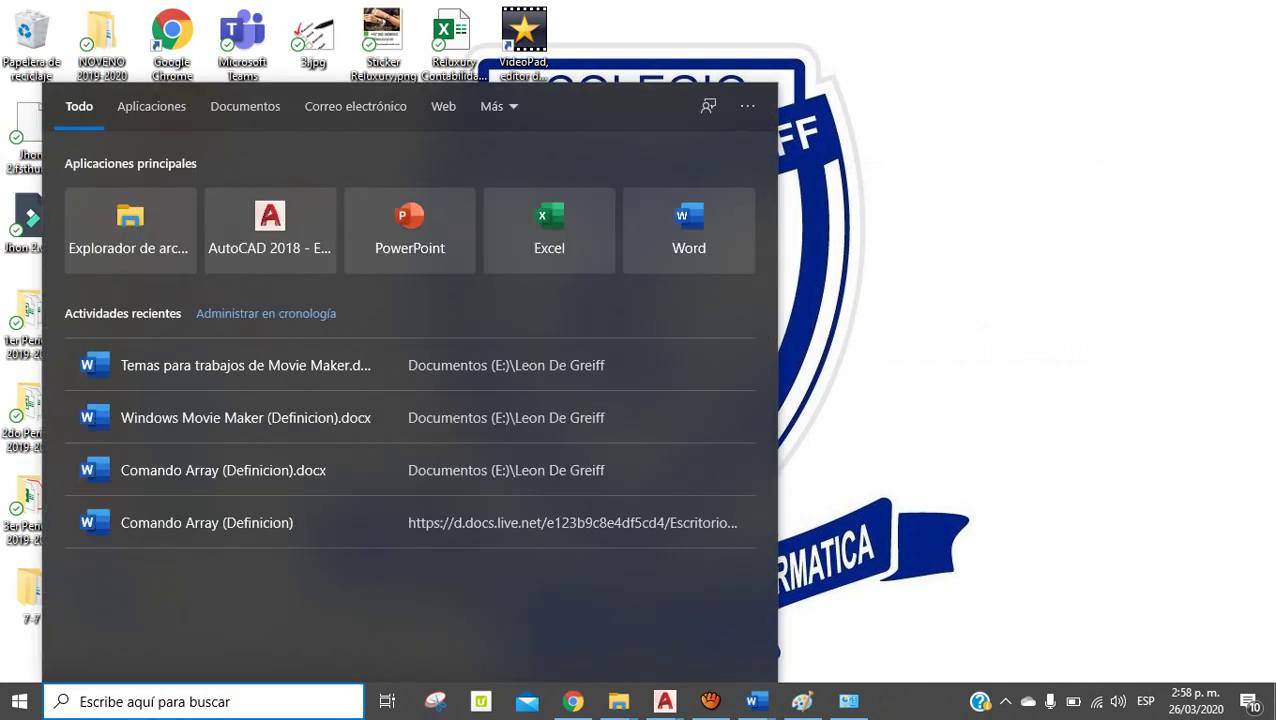
{"action": "type", "text": "movie"}
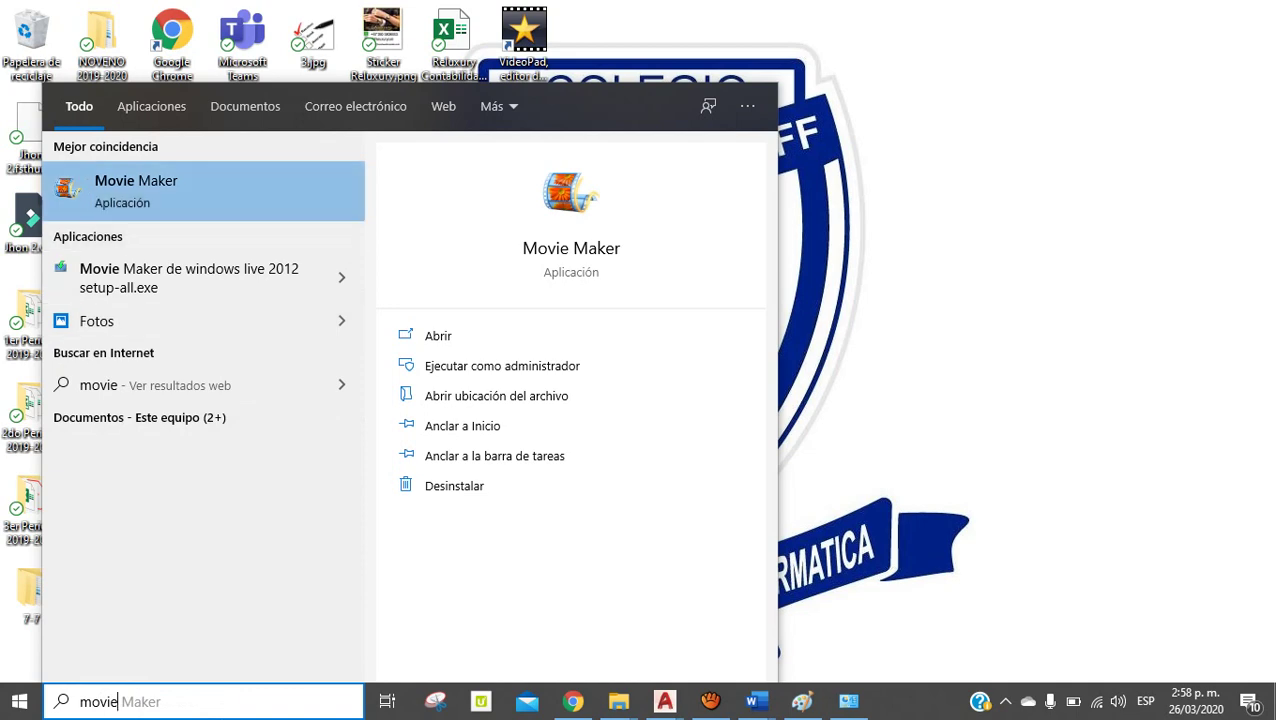
{"action": "key", "text": "Return"}
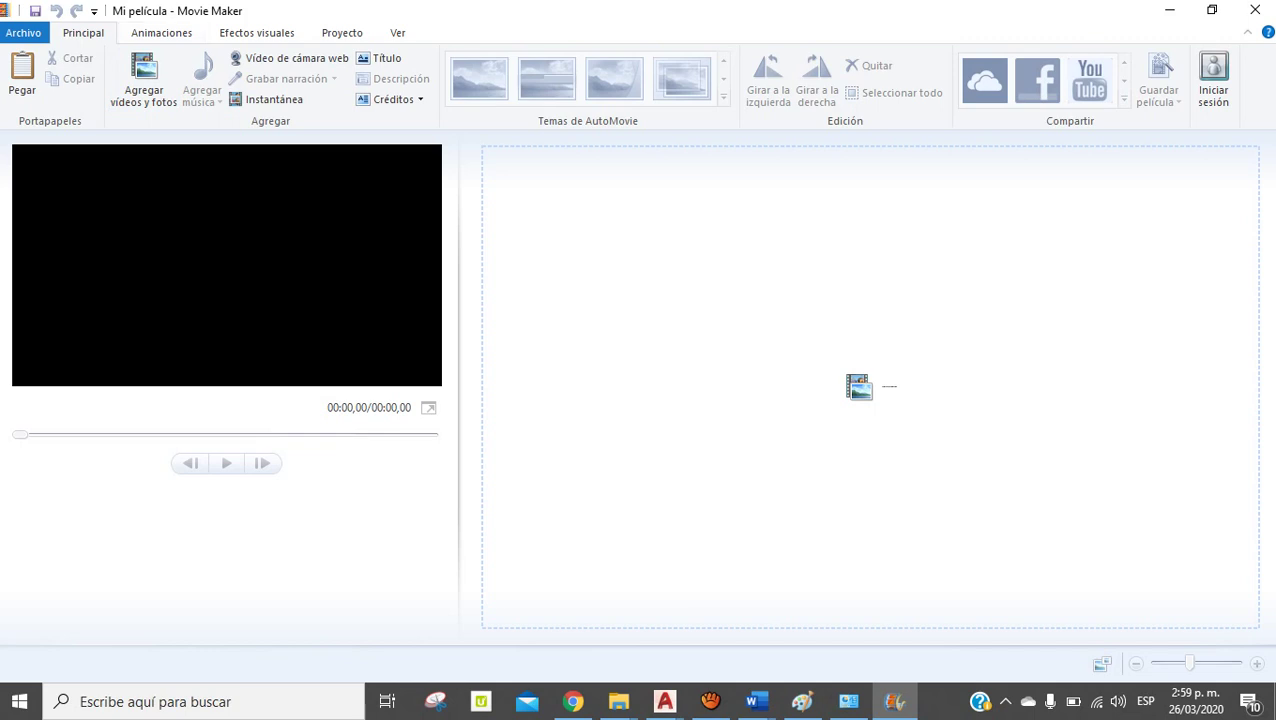
{"action": "key", "text": "alt+a"}
{"action": "key", "text": "alt+e"}
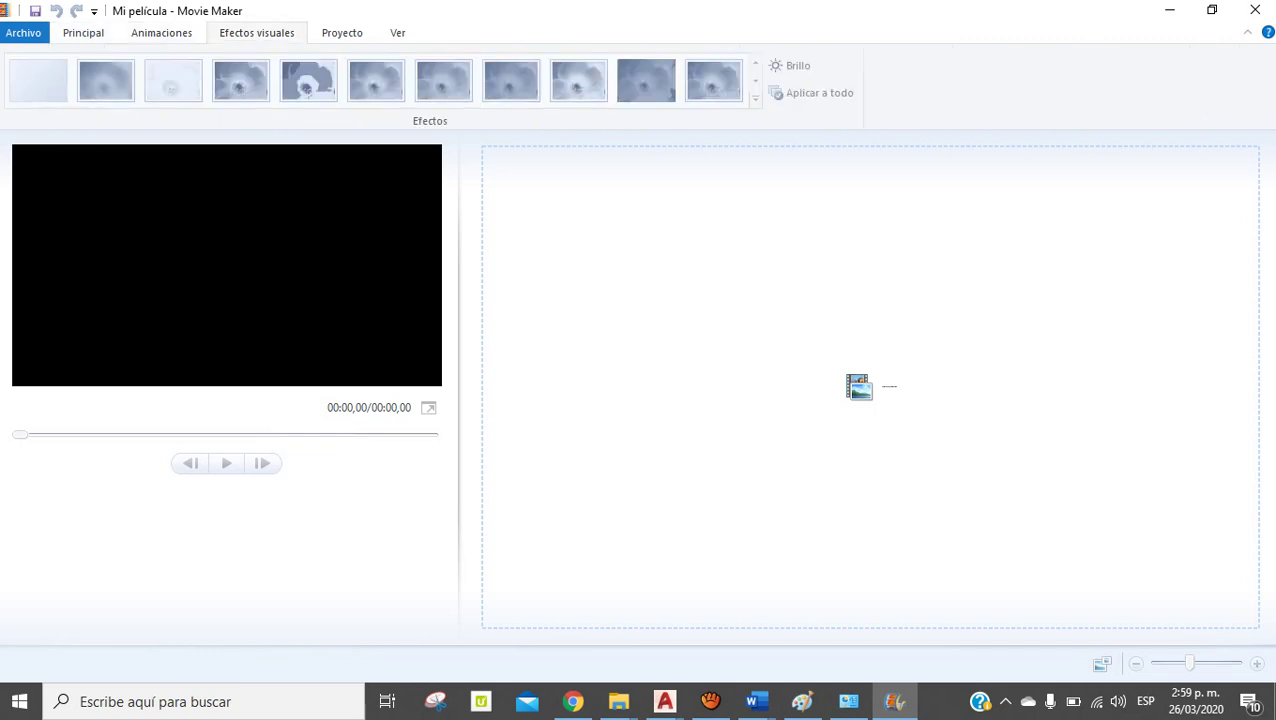
{"action": "key", "text": "alt+p"}
{"action": "key", "text": "alt+v"}
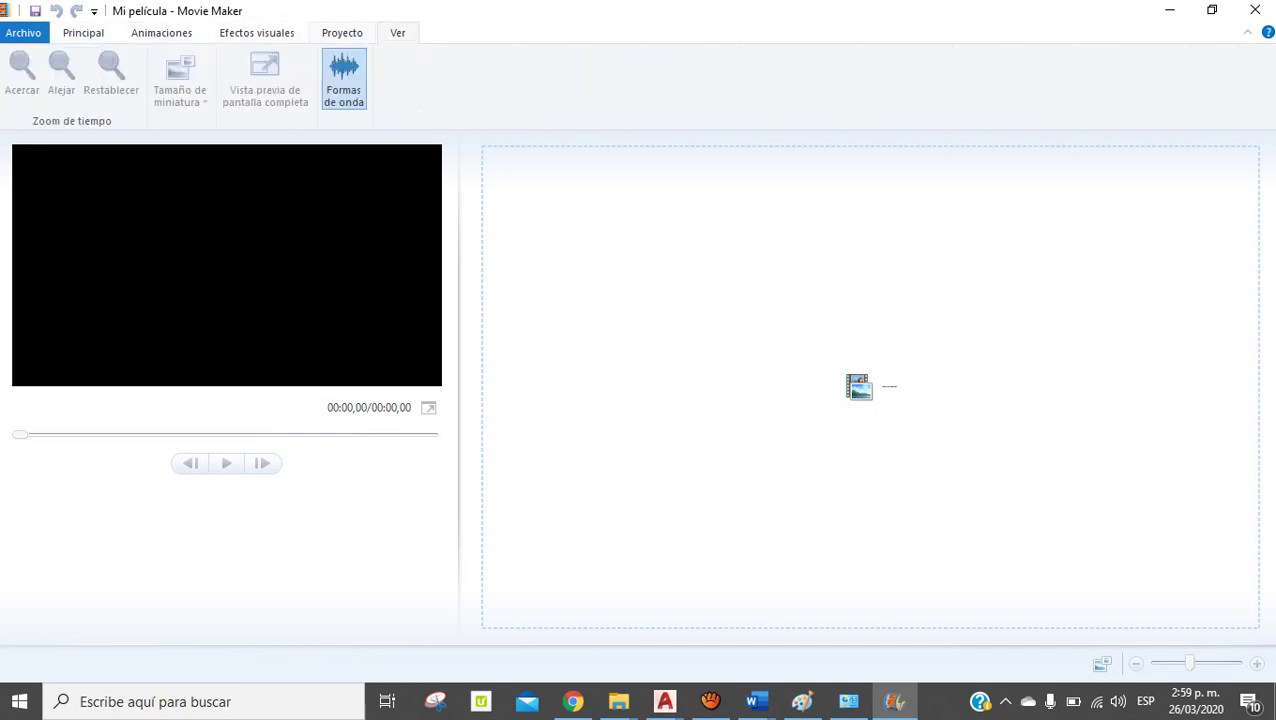
{"action": "key", "text": "alt+i"}
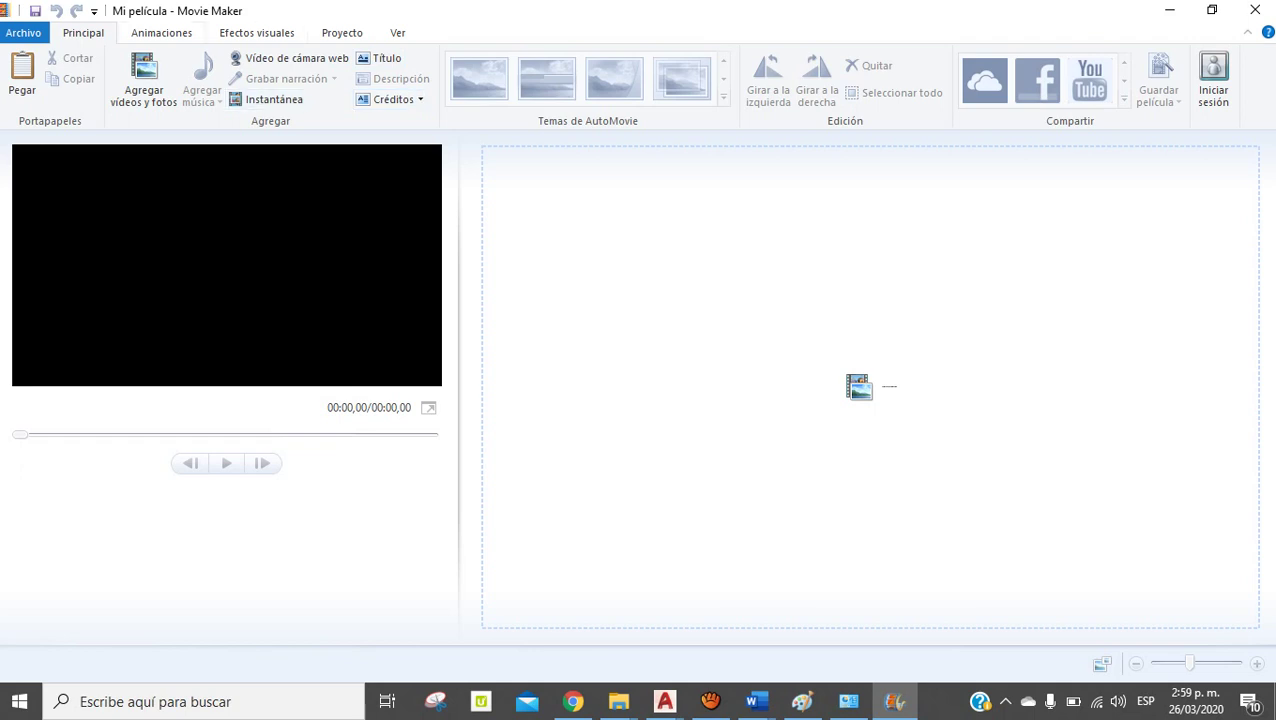
{"action": "left_click", "coordinate": [161, 32]}
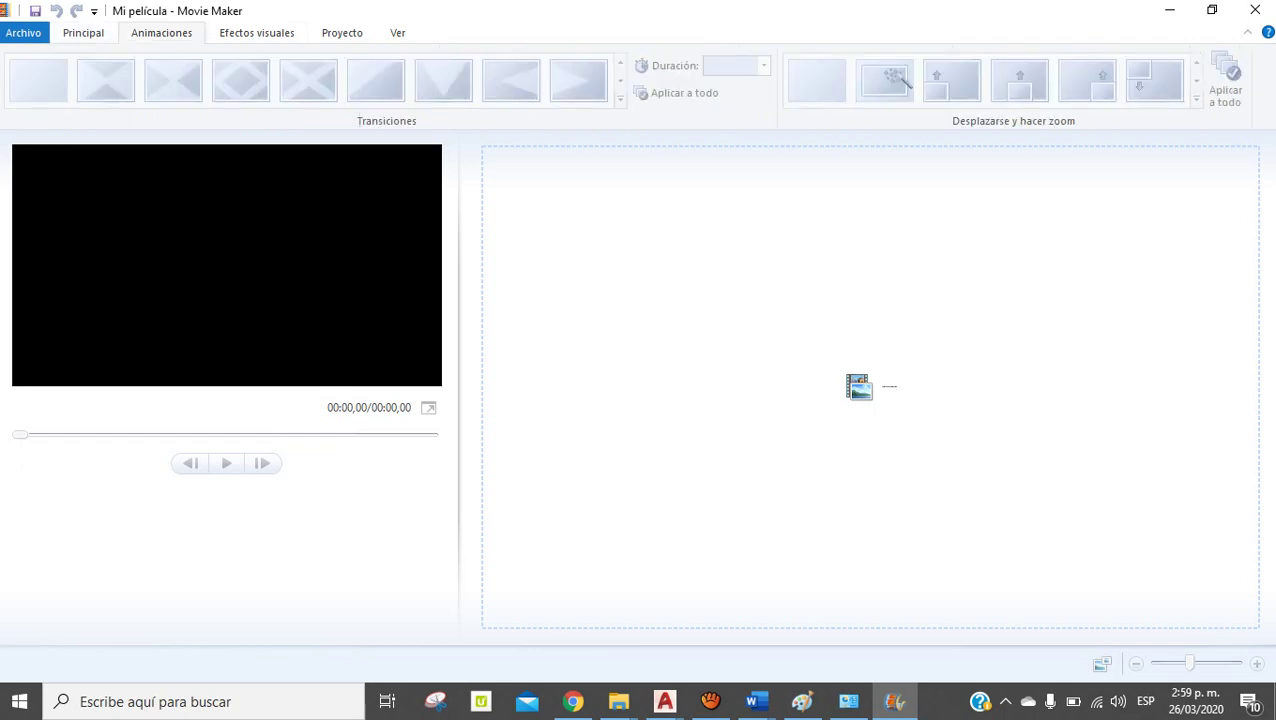
{"action": "scroll", "coordinate": [895, 80], "scroll_direction": "down", "scroll_amount": 1}
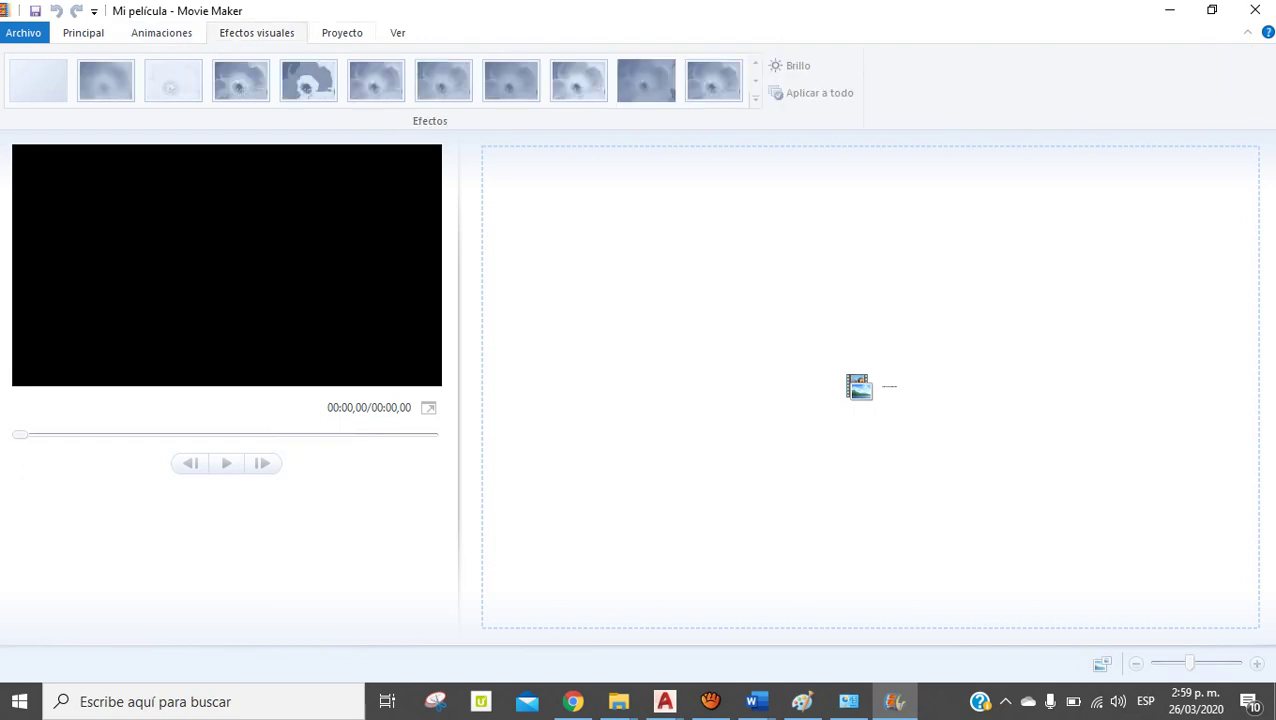
{"action": "scroll", "coordinate": [895, 80], "scroll_direction": "down", "scroll_amount": 1}
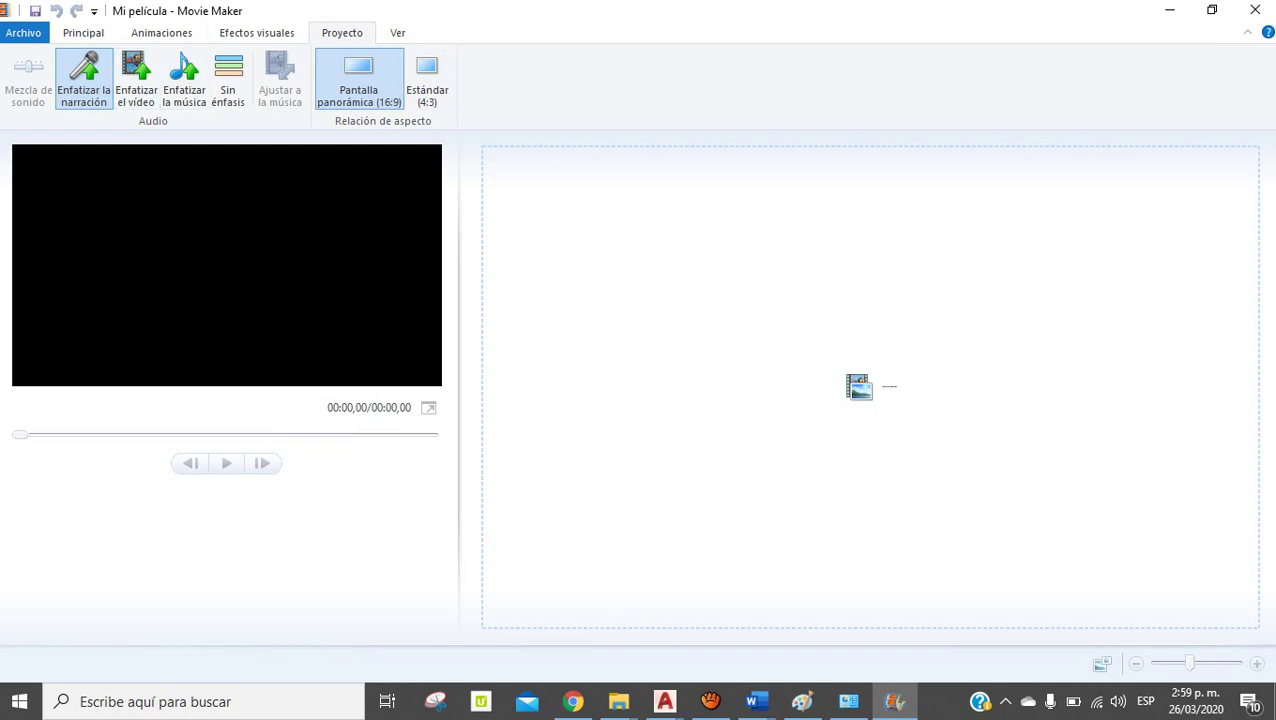
{"action": "left_click", "coordinate": [397, 32]}
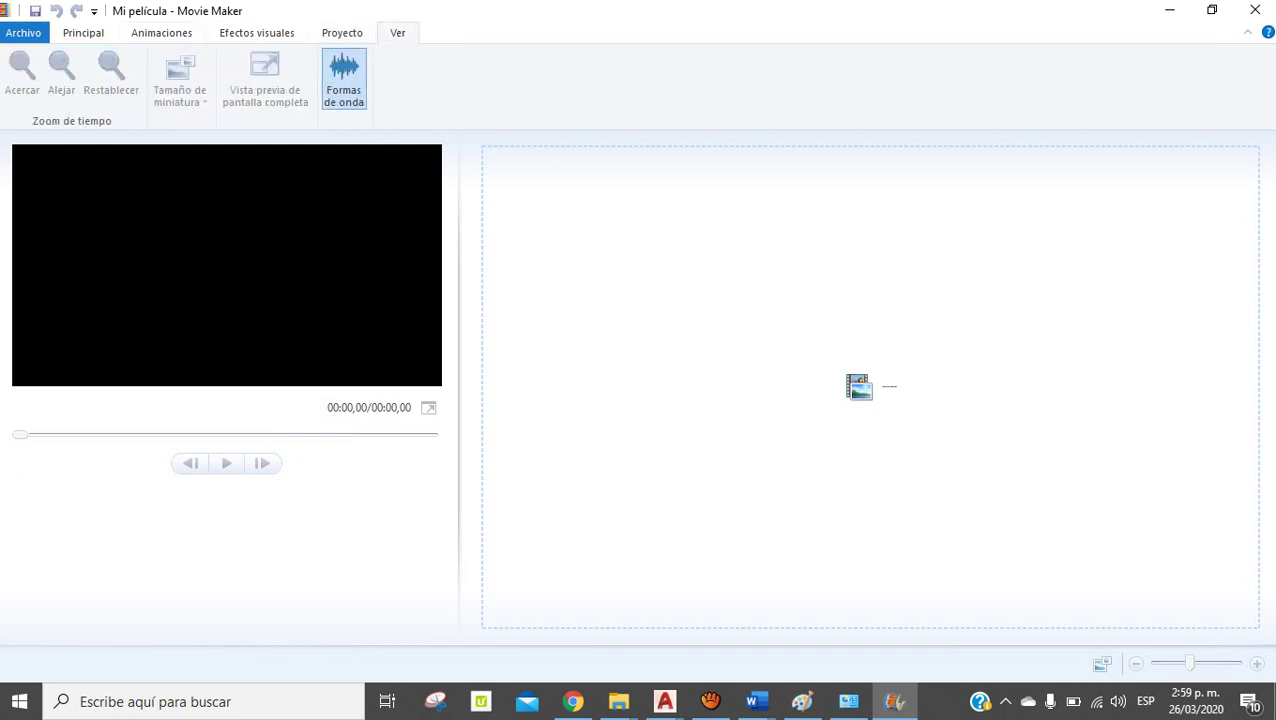
{"action": "left_click", "coordinate": [83, 32]}
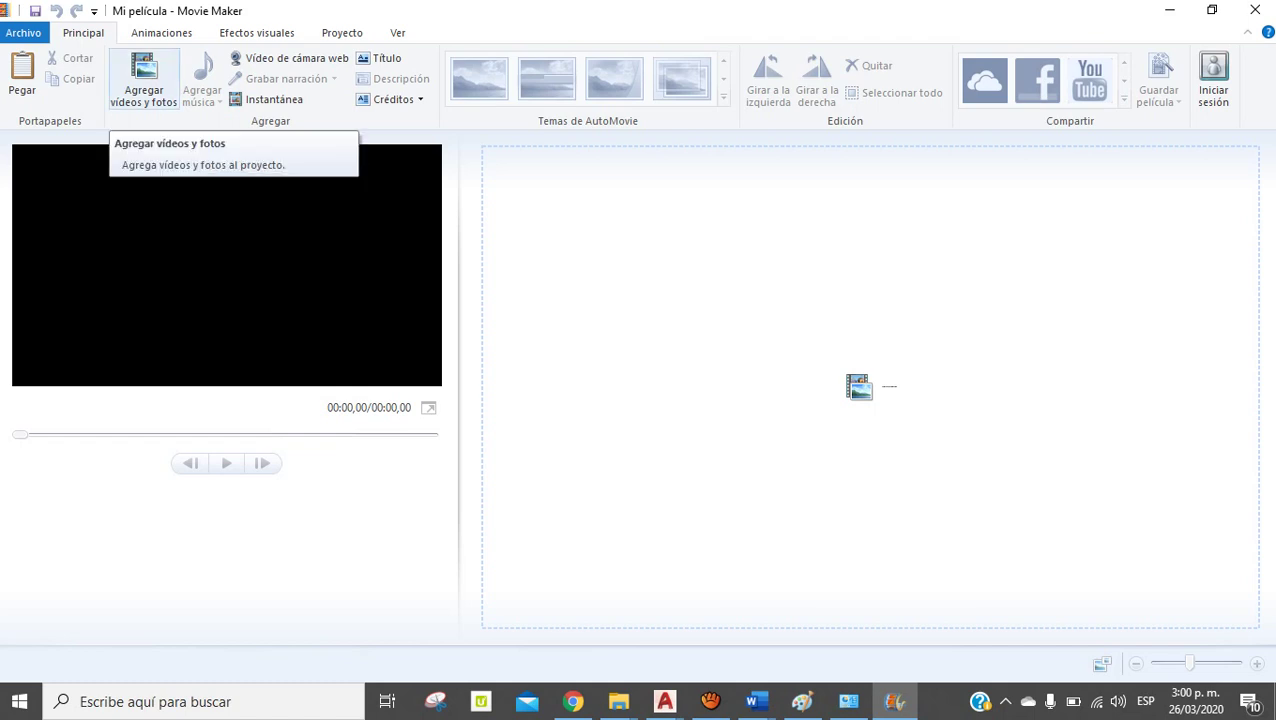
In the add videos and photos dialog, browse to Descargas > Video Reluxury > Video Reluxury
{"action": "left_click", "coordinate": [143, 80]}
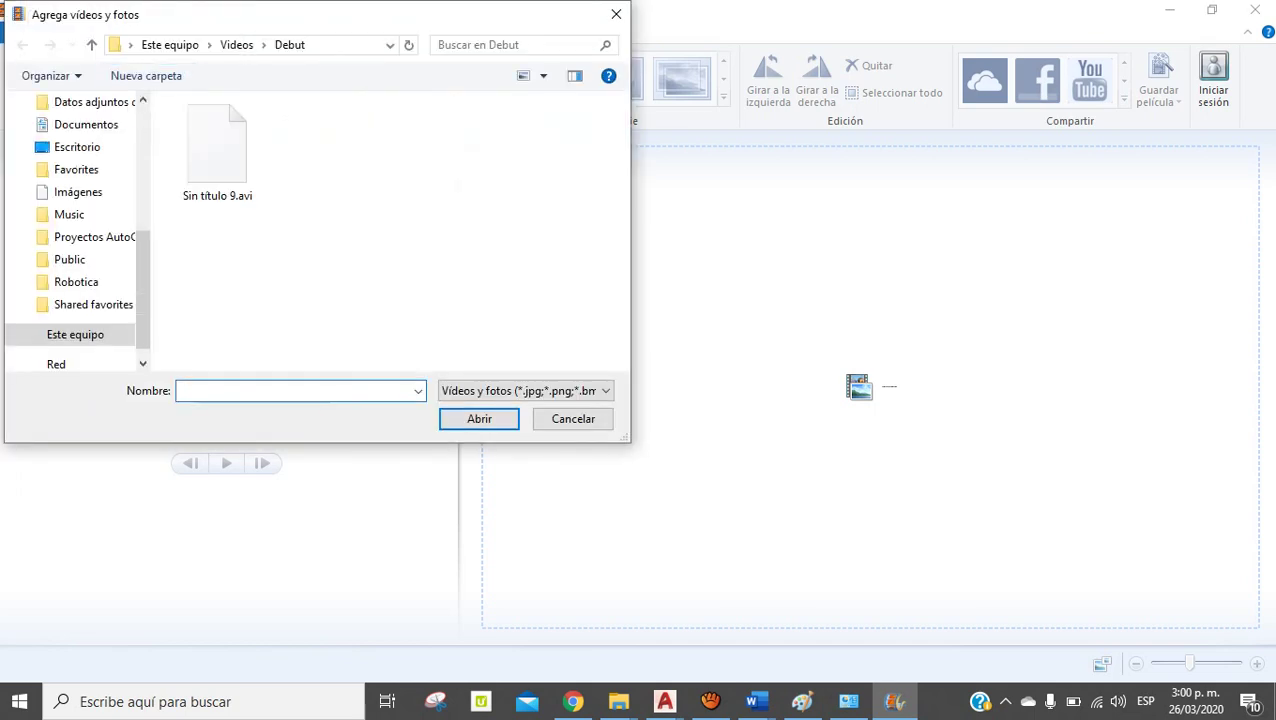
{"action": "scroll", "coordinate": [75, 240], "scroll_direction": "up", "scroll_amount": 5}
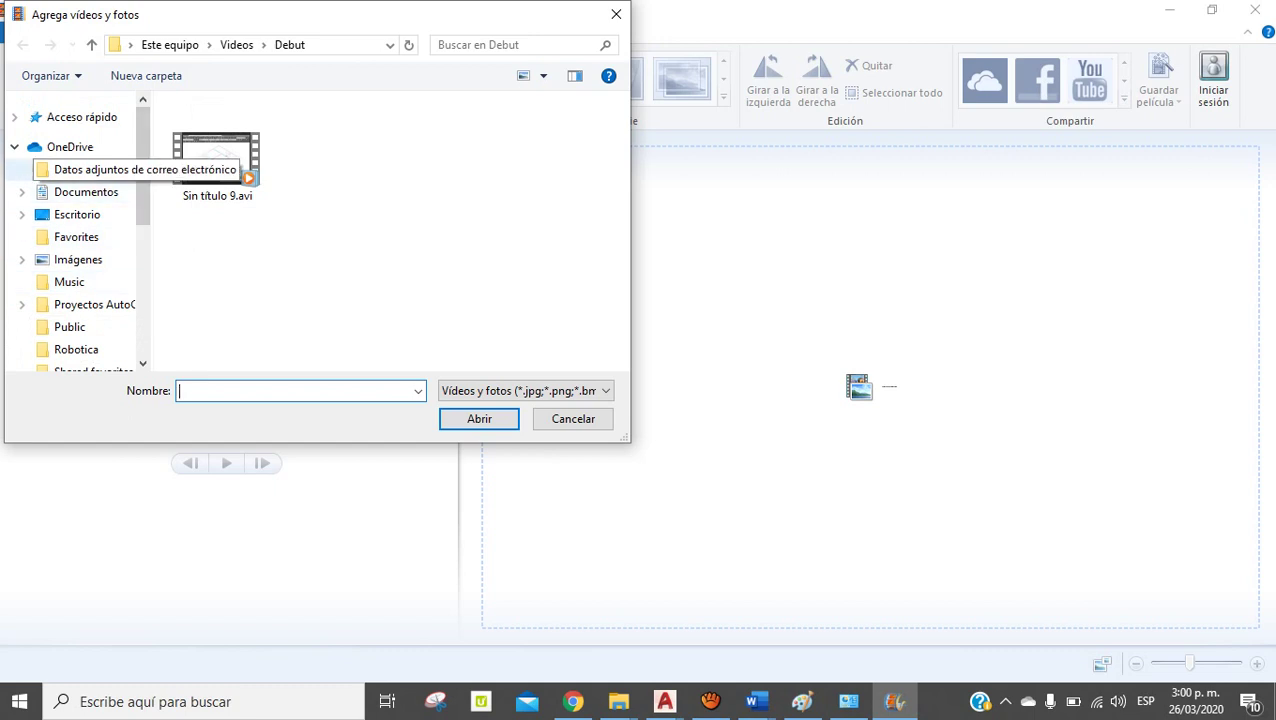
{"action": "scroll", "coordinate": [75, 240], "scroll_direction": "down", "scroll_amount": 3}
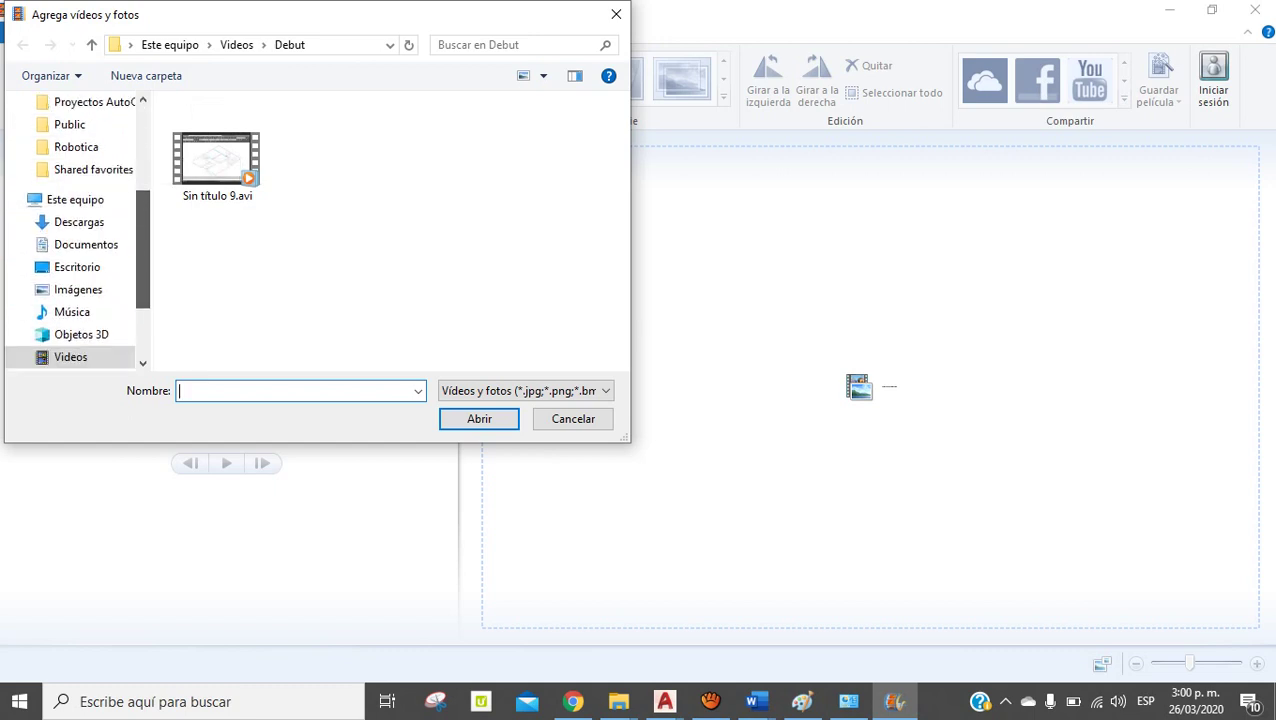
{"action": "left_click", "coordinate": [79, 222]}
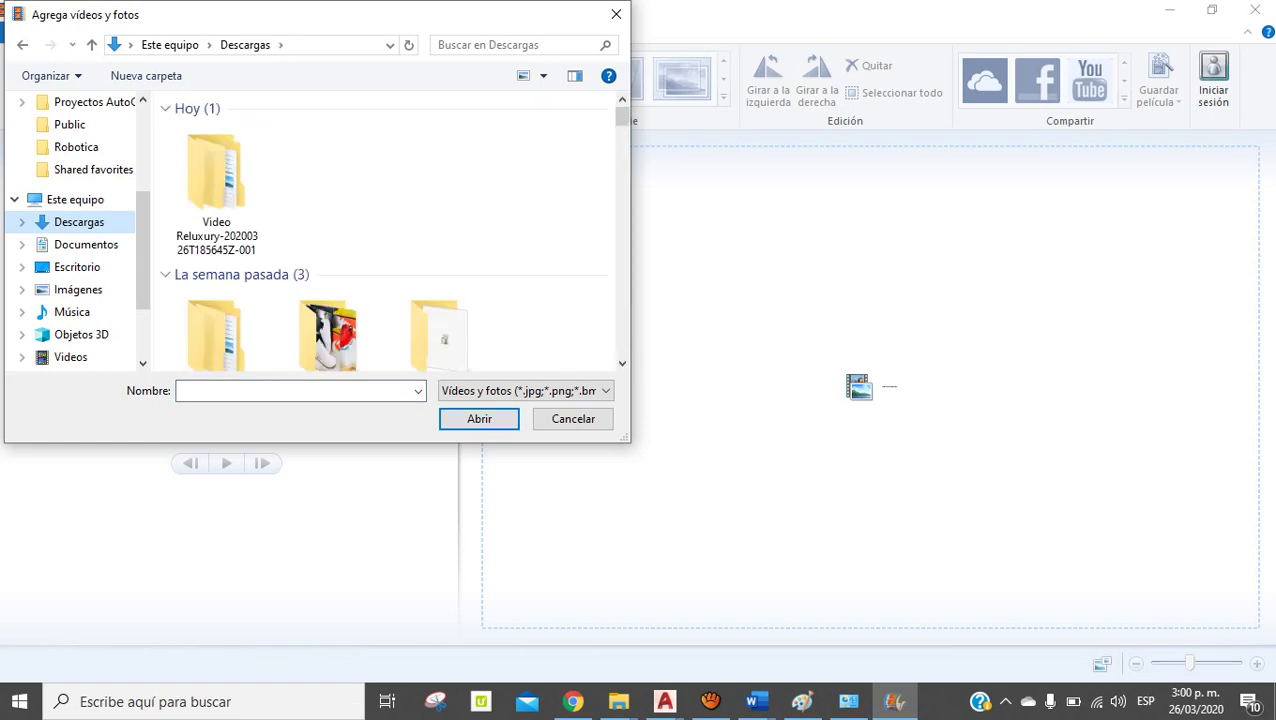
{"action": "double_click", "coordinate": [216, 185]}
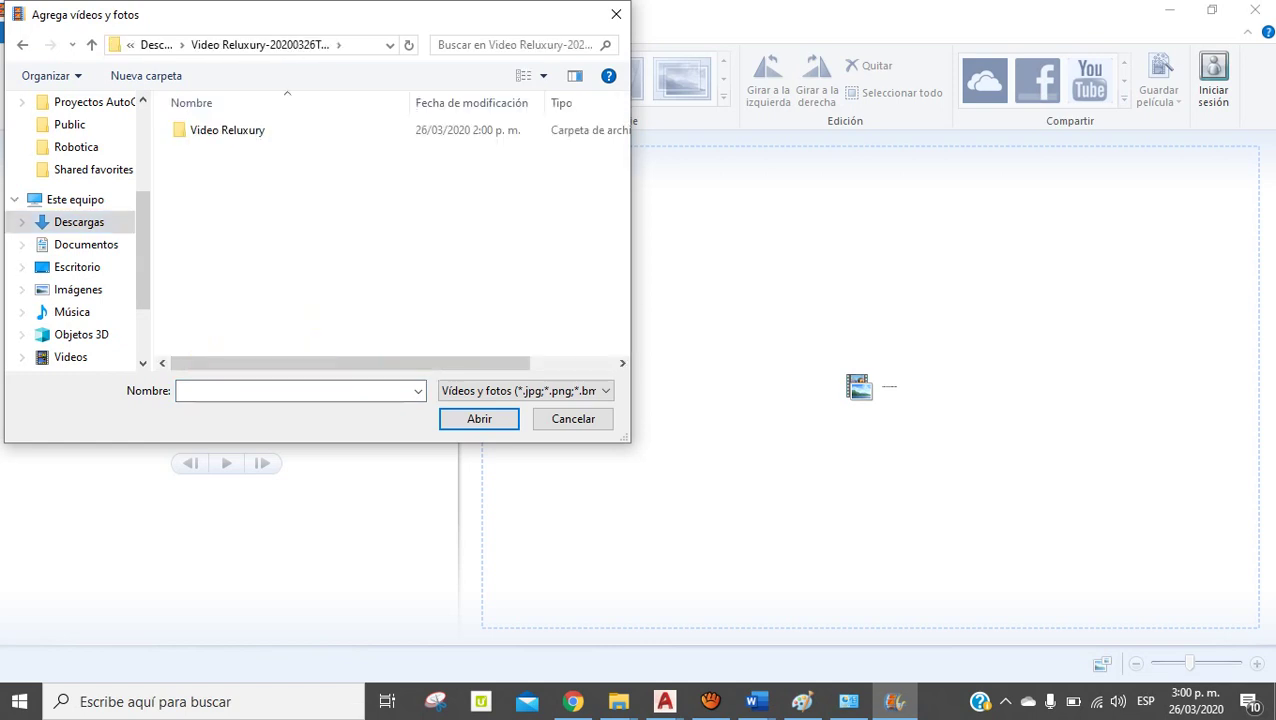
{"action": "double_click", "coordinate": [215, 131]}
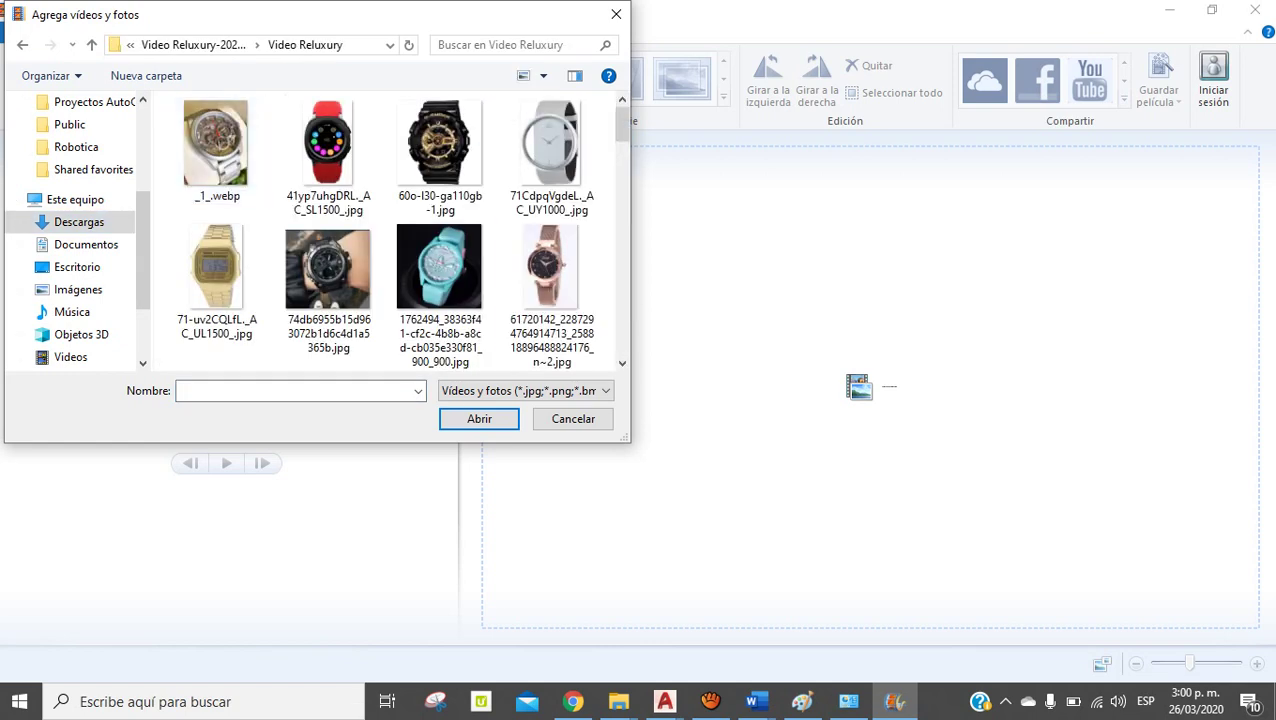
Select photos _1_.webp through IMG-20200206-WA0006.jpg and load them into the project
{"action": "left_click", "coordinate": [216, 145]}
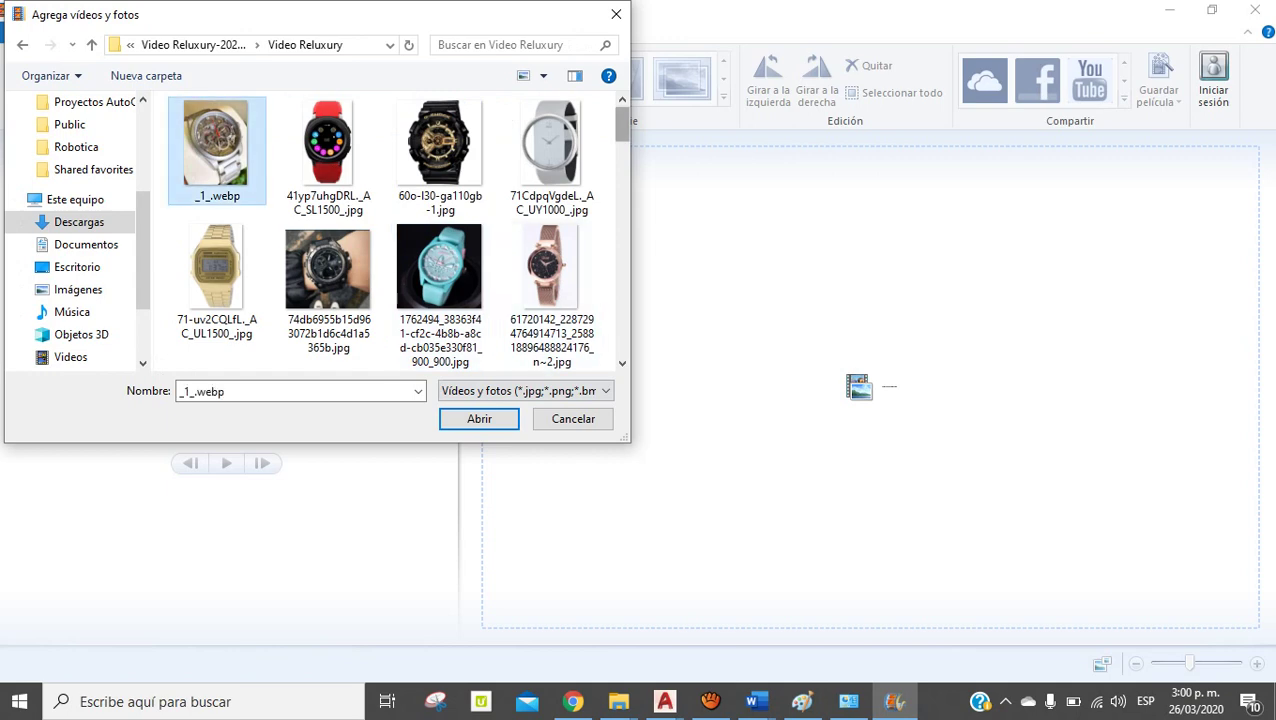
{"action": "scroll", "coordinate": [440, 140], "scroll_direction": "down", "scroll_amount": 2}
{"action": "scroll", "coordinate": [440, 140], "scroll_direction": "up", "scroll_amount": 2}
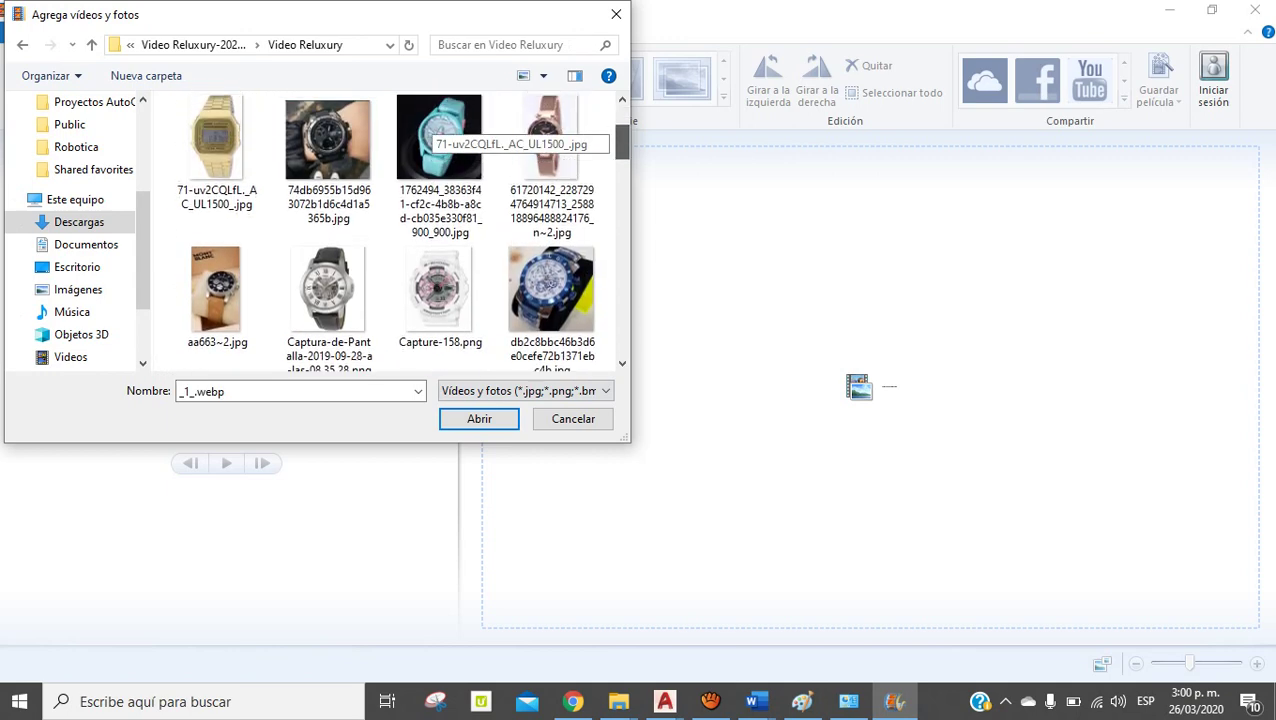
{"action": "scroll", "coordinate": [440, 140], "scroll_direction": "down", "scroll_amount": 5}
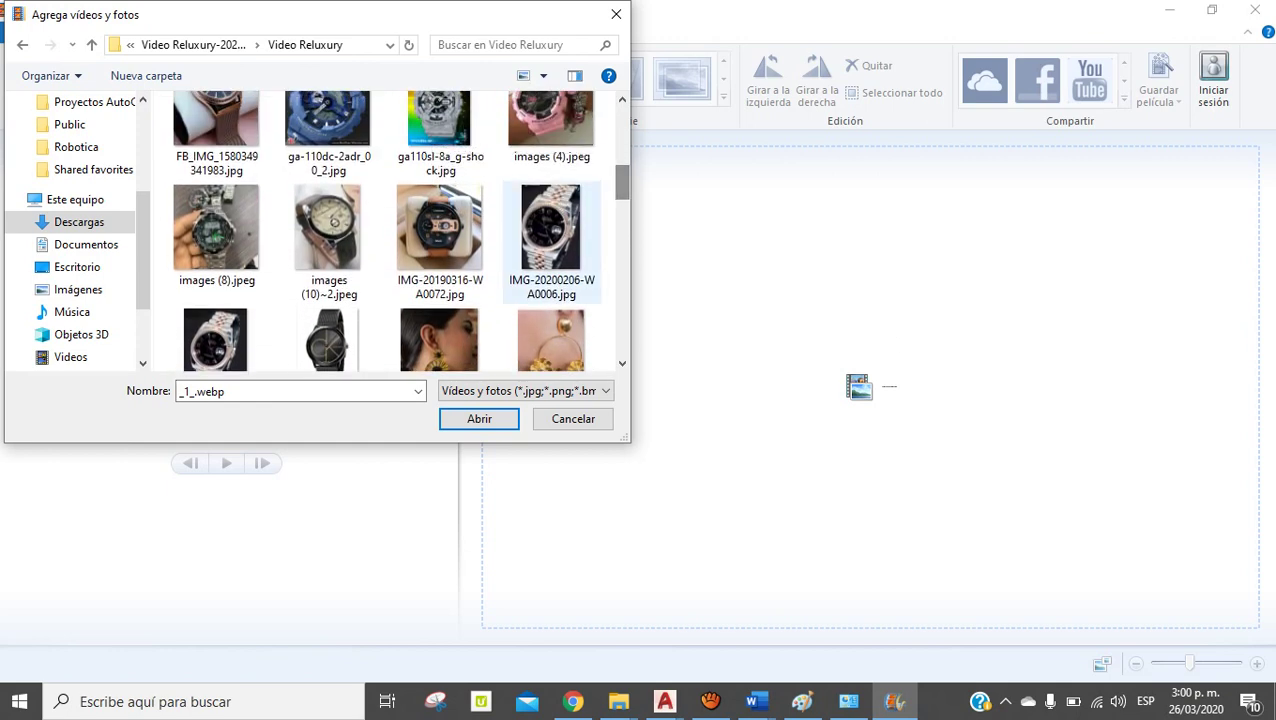
{"action": "left_click", "coordinate": [550, 230], "text": "shift"}
{"action": "left_click", "coordinate": [479, 418]}
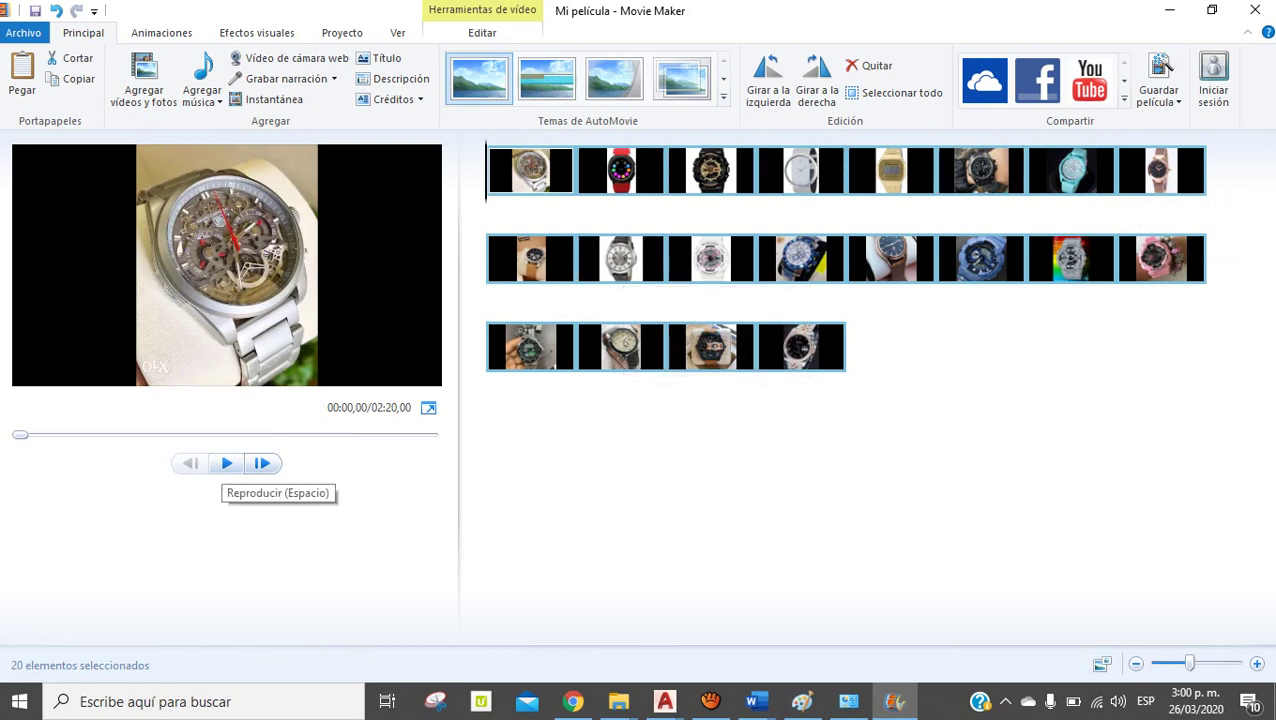
Preview the slideshow playback, stop it, and return to the first clip
{"action": "left_click", "coordinate": [226, 463]}
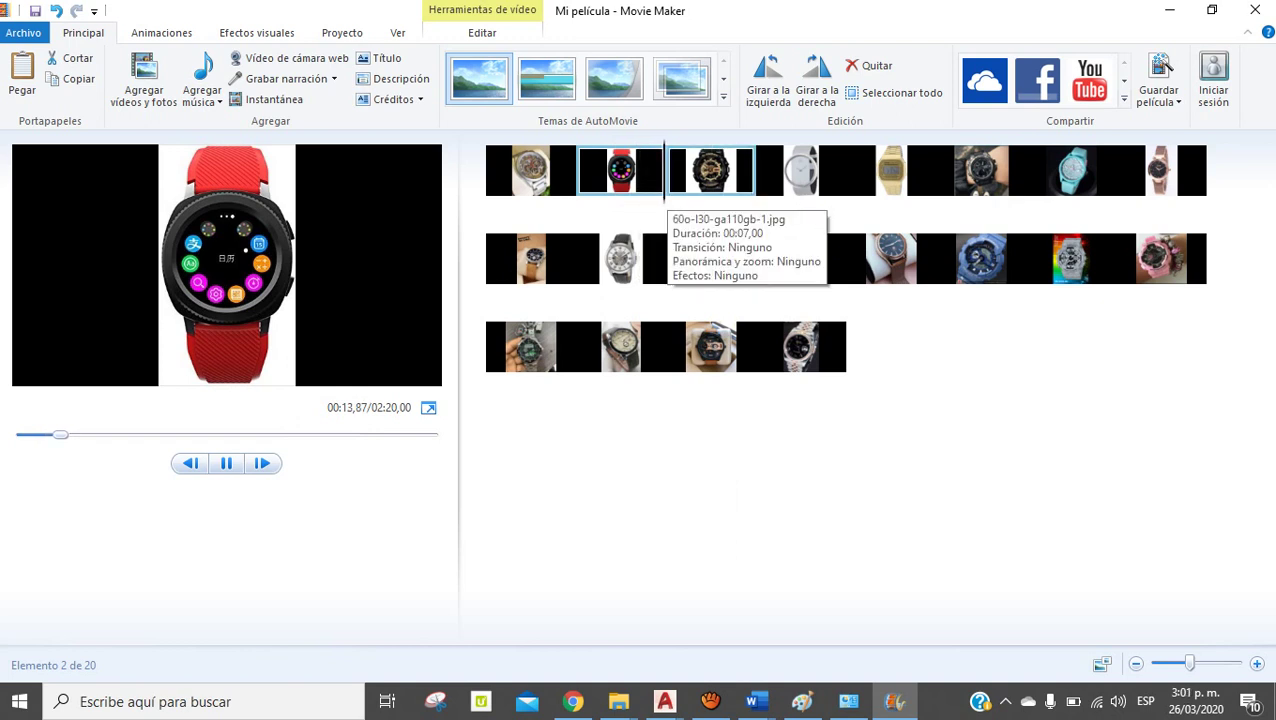
{"action": "key", "text": "space"}
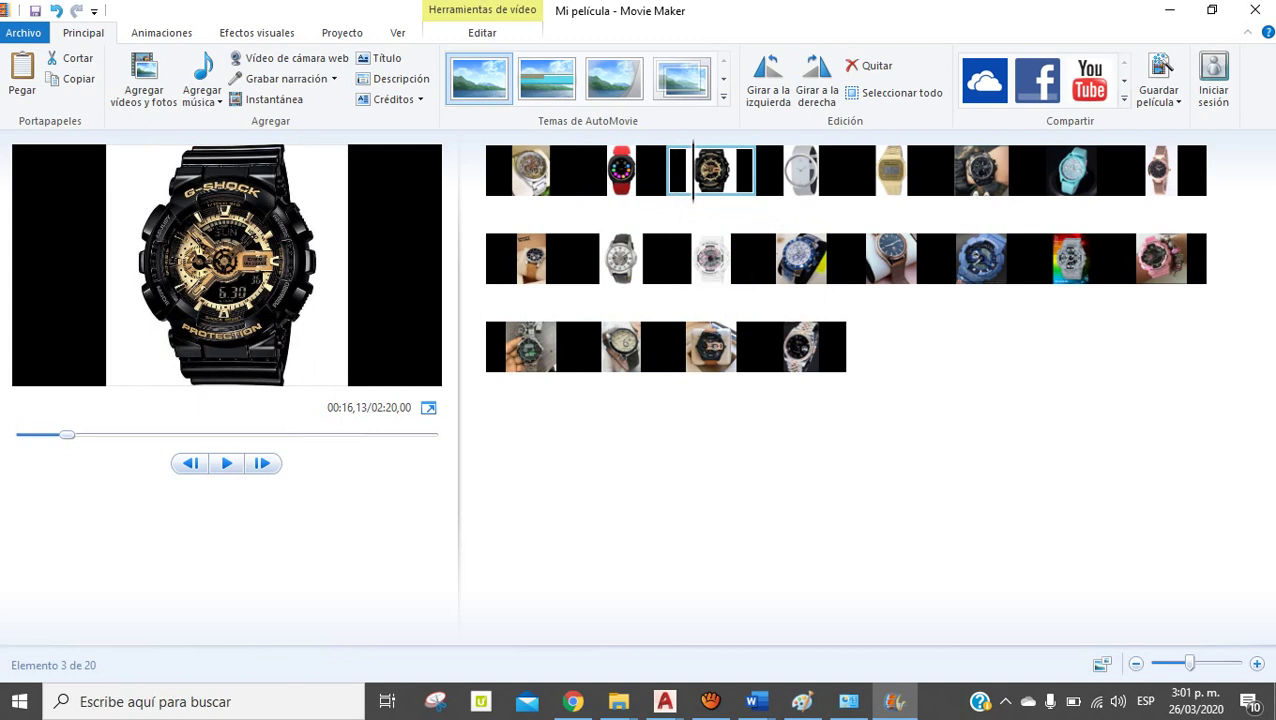
{"action": "left_click", "coordinate": [530, 170]}
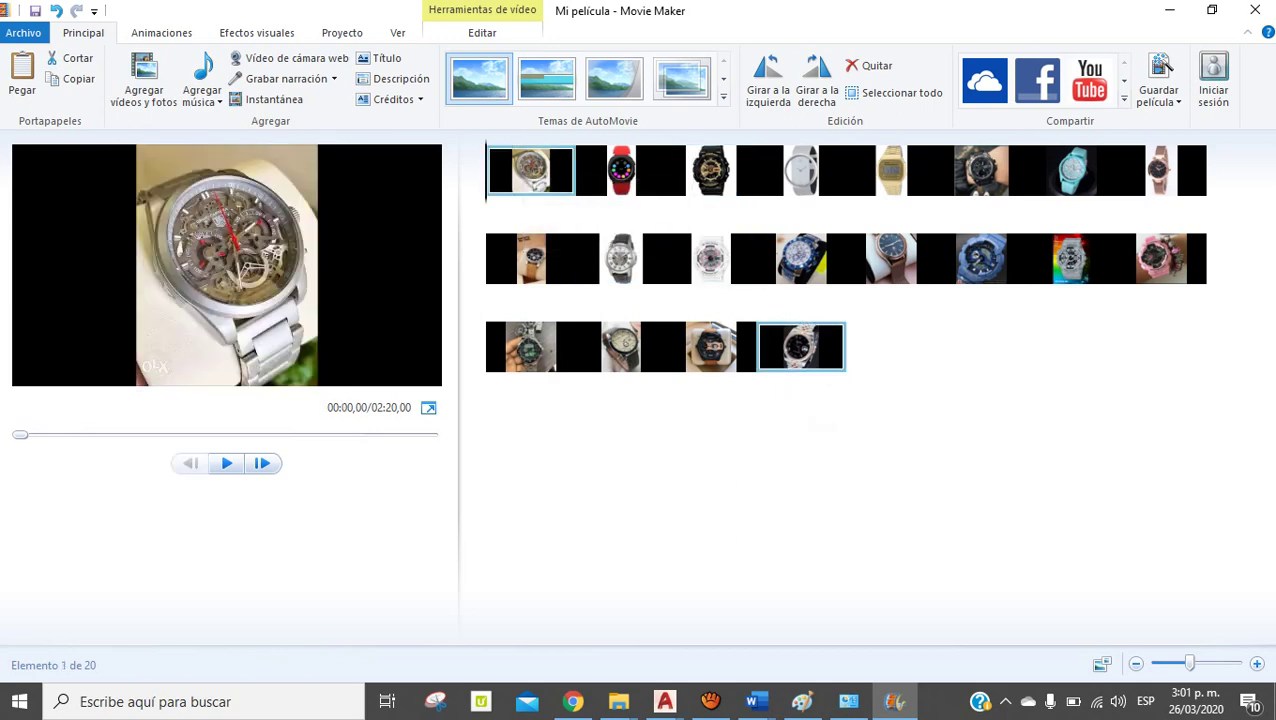
Select all 20 photos from the first clip through the last
{"action": "left_click", "coordinate": [800, 346]}
{"action": "mouse_move", "coordinate": [800, 346]}
{"action": "left_mouse_down"}
{"action": "mouse_move", "coordinate": [810, 362]}
{"action": "mouse_move", "coordinate": [805, 350]}
{"action": "left_mouse_up"}
{"action": "left_click", "coordinate": [530, 170]}
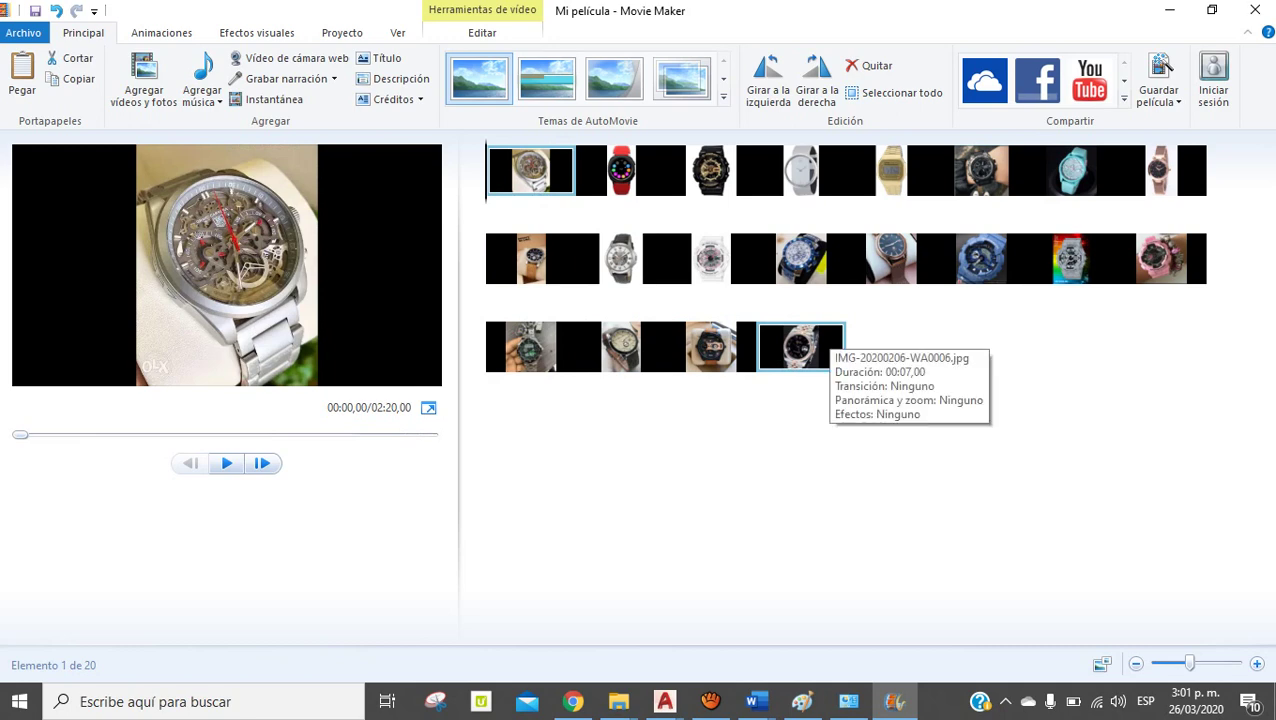
{"action": "left_click", "coordinate": [812, 345], "text": "shift"}
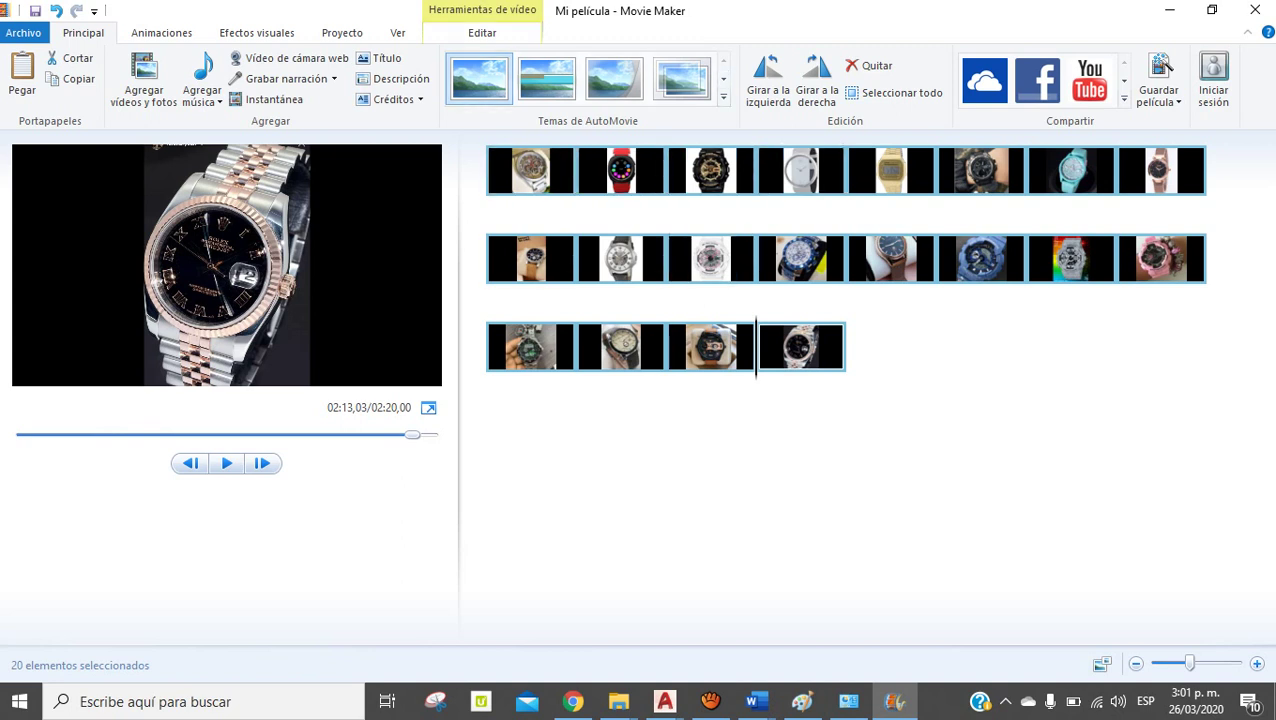
{"action": "key", "text": "alt+e"}
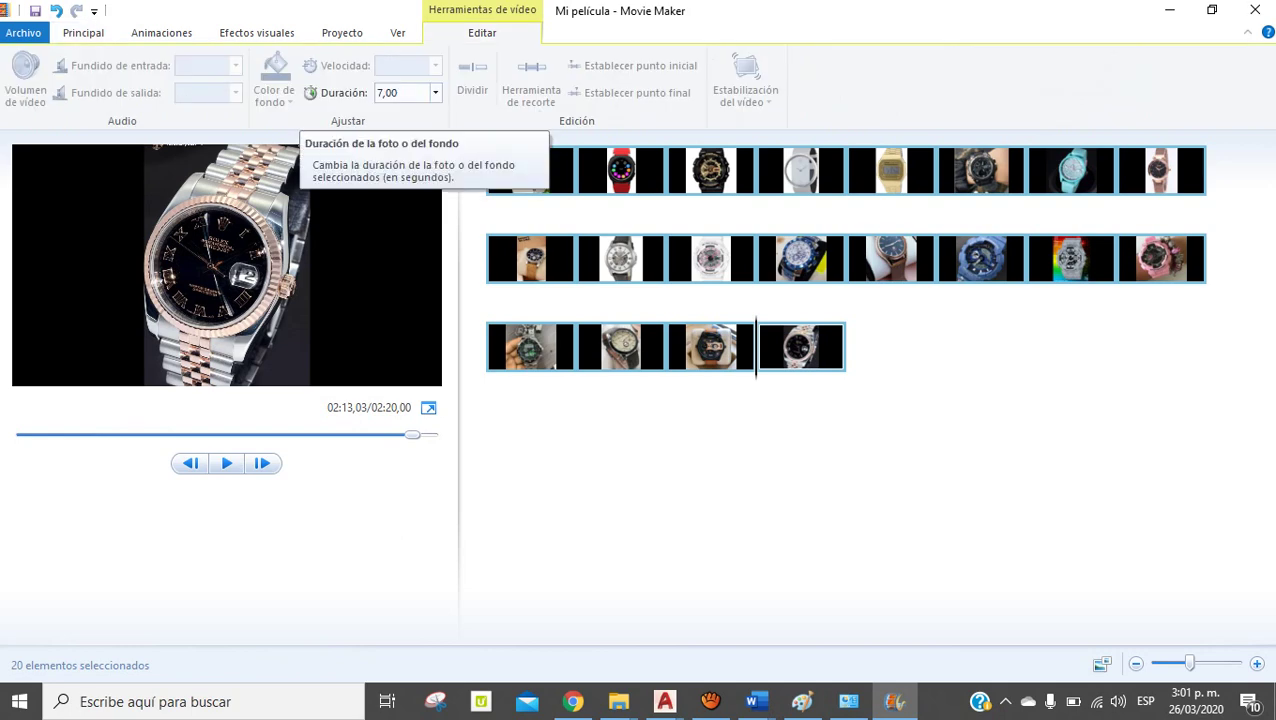
Set every photo's Duración to 2,00 and play the shortened slideshow from the start
{"action": "left_click", "coordinate": [395, 92]}
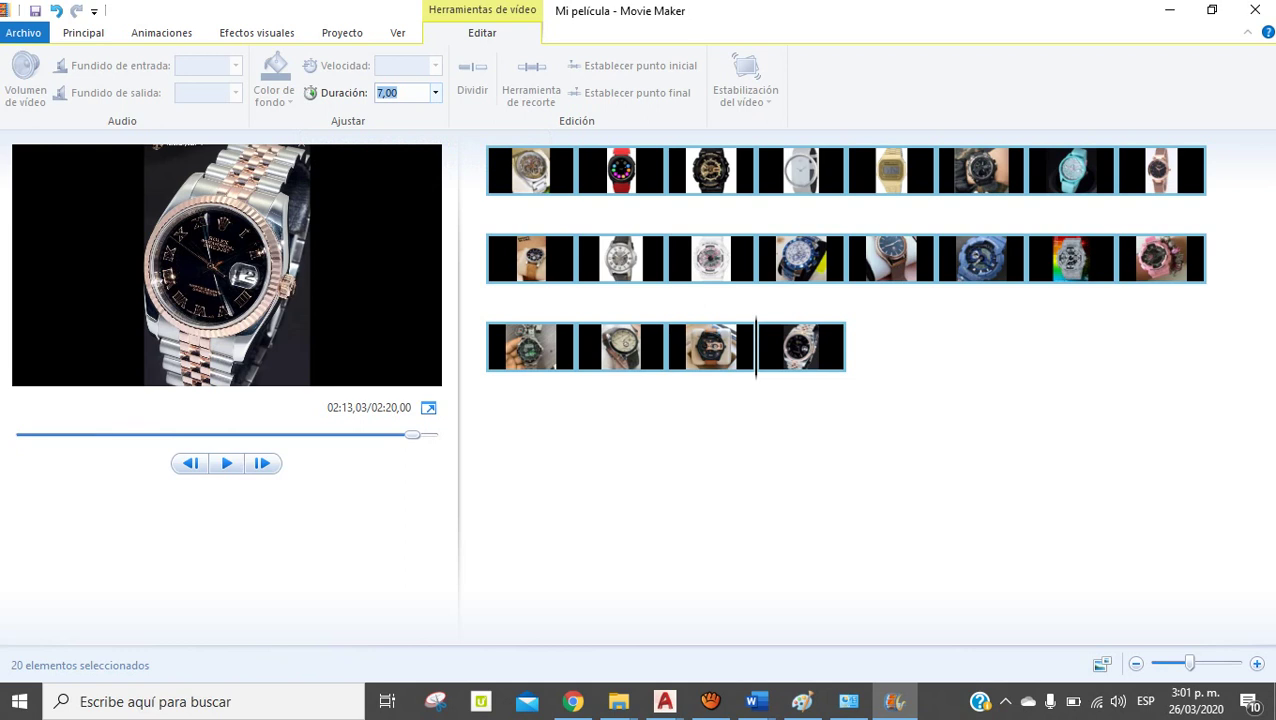
{"action": "key", "text": "Return"}
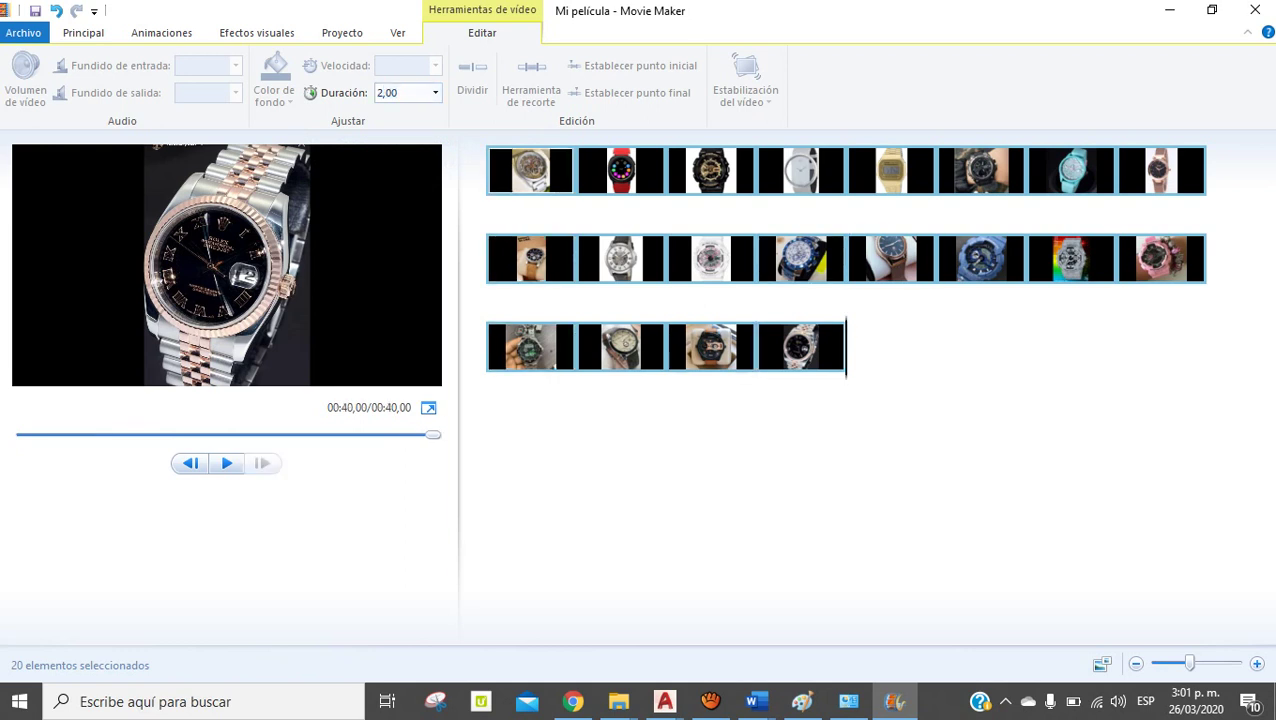
{"action": "left_click", "coordinate": [530, 170]}
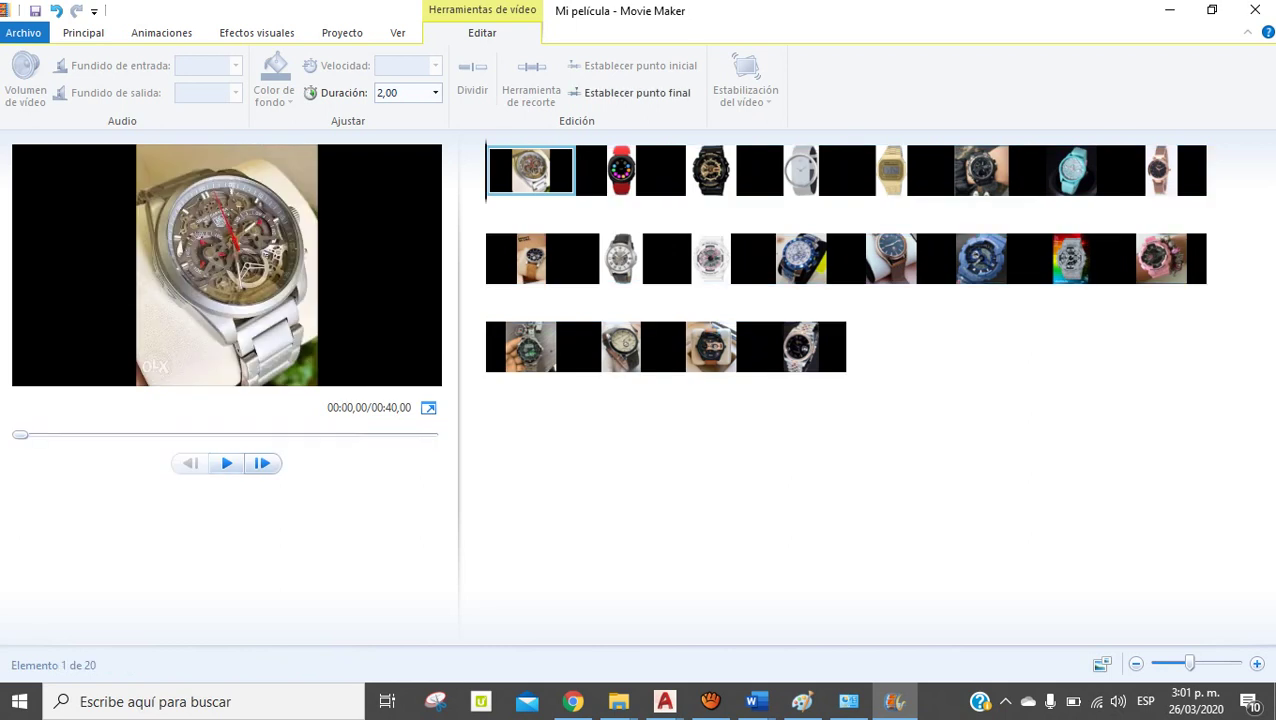
{"action": "left_click", "coordinate": [226, 463]}
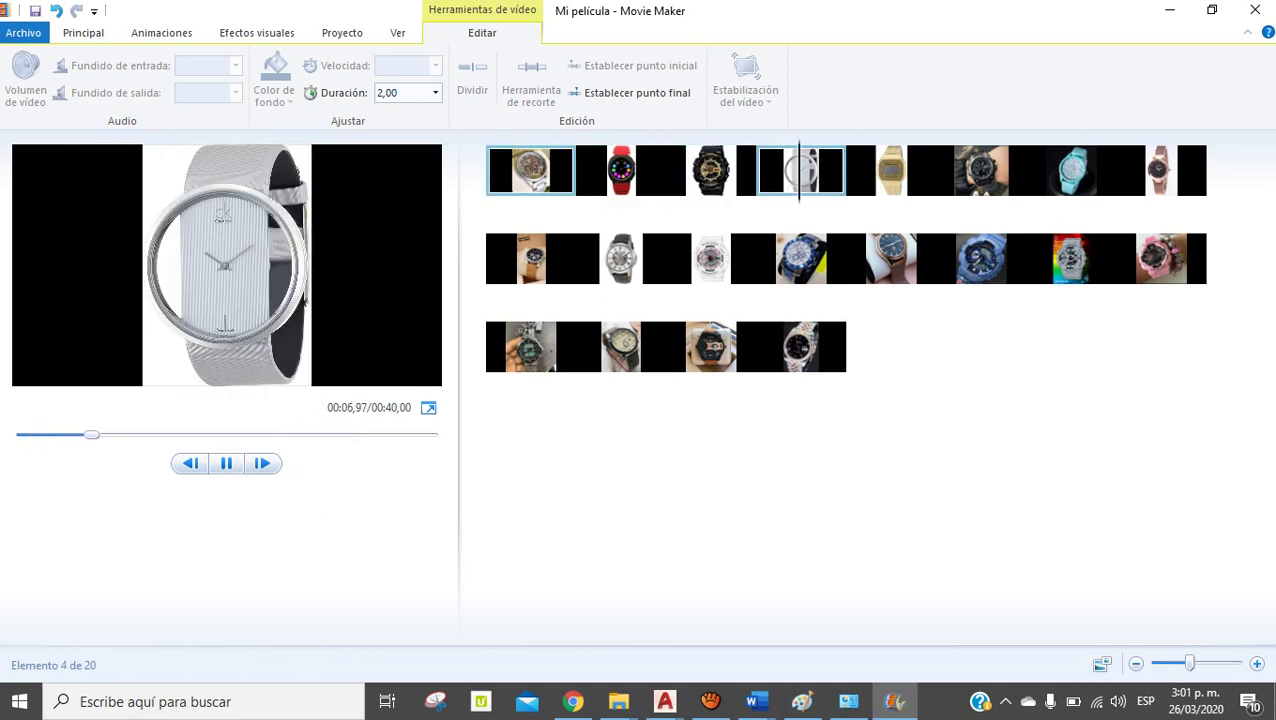
{"action": "key", "text": "space"}
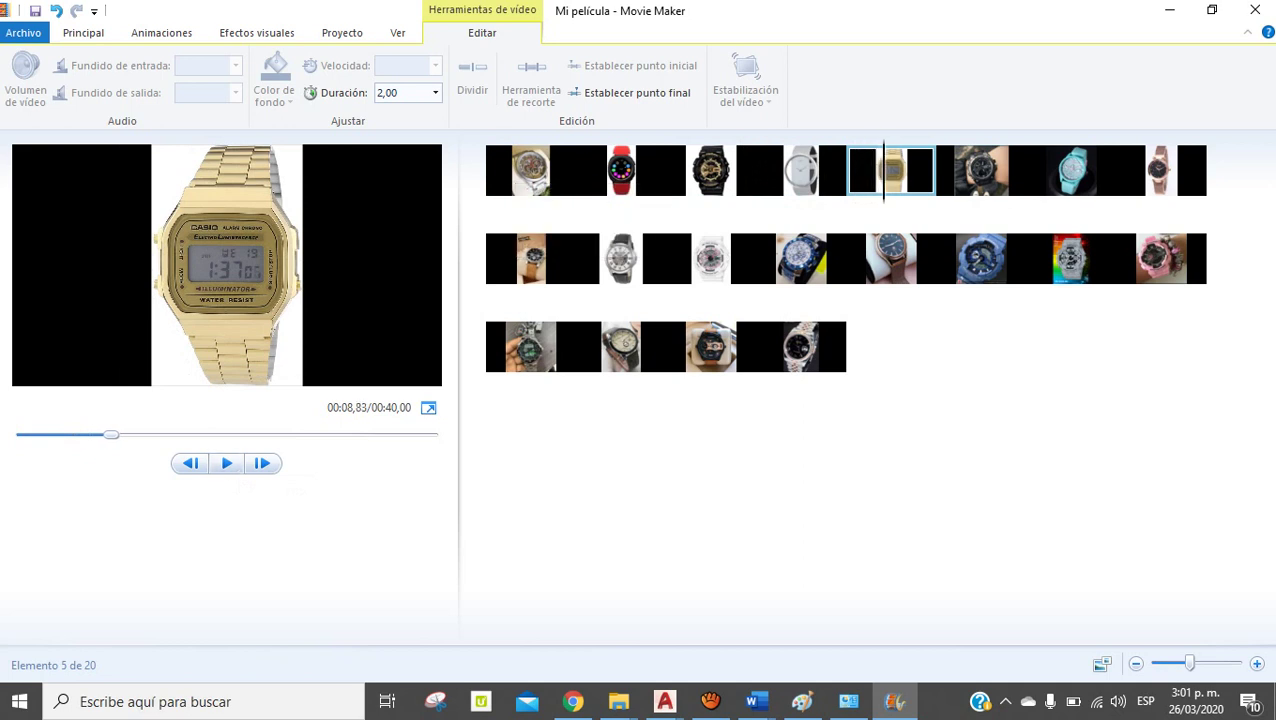
{"action": "key", "text": "Home"}
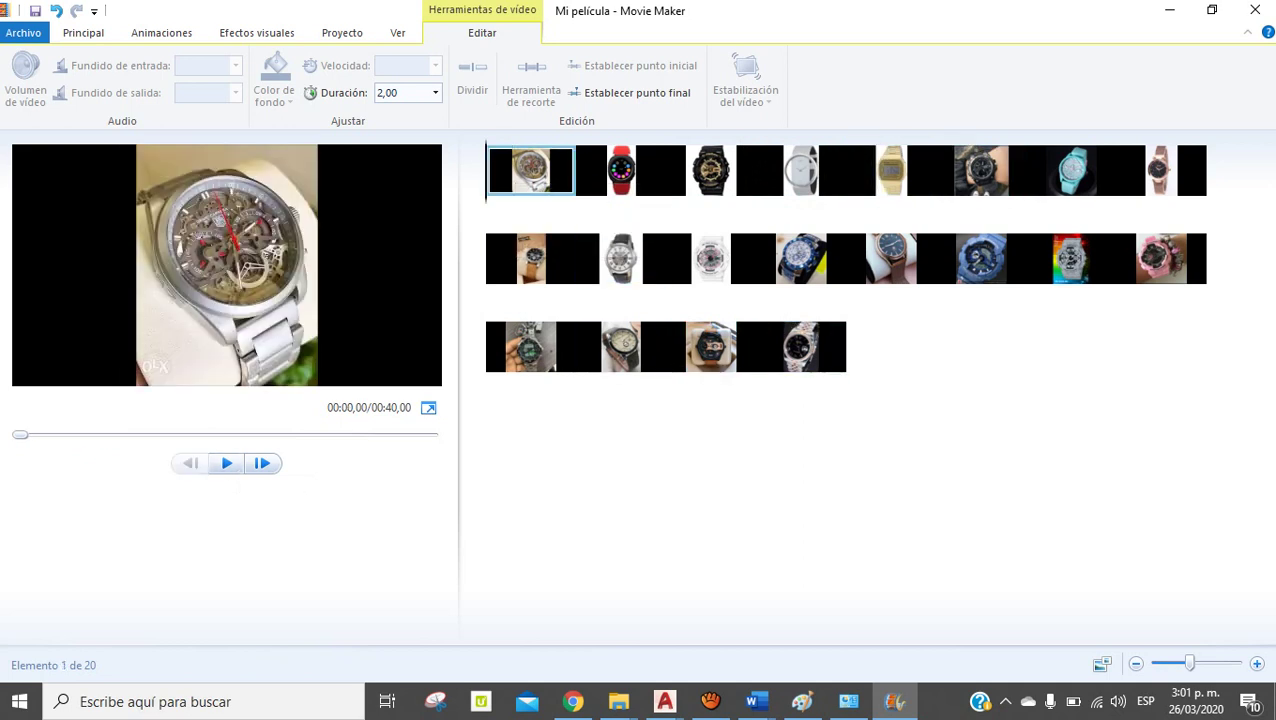
Select all 20 clips with the right-click Seleccionar todo command
{"action": "right_click", "coordinate": [567, 173]}
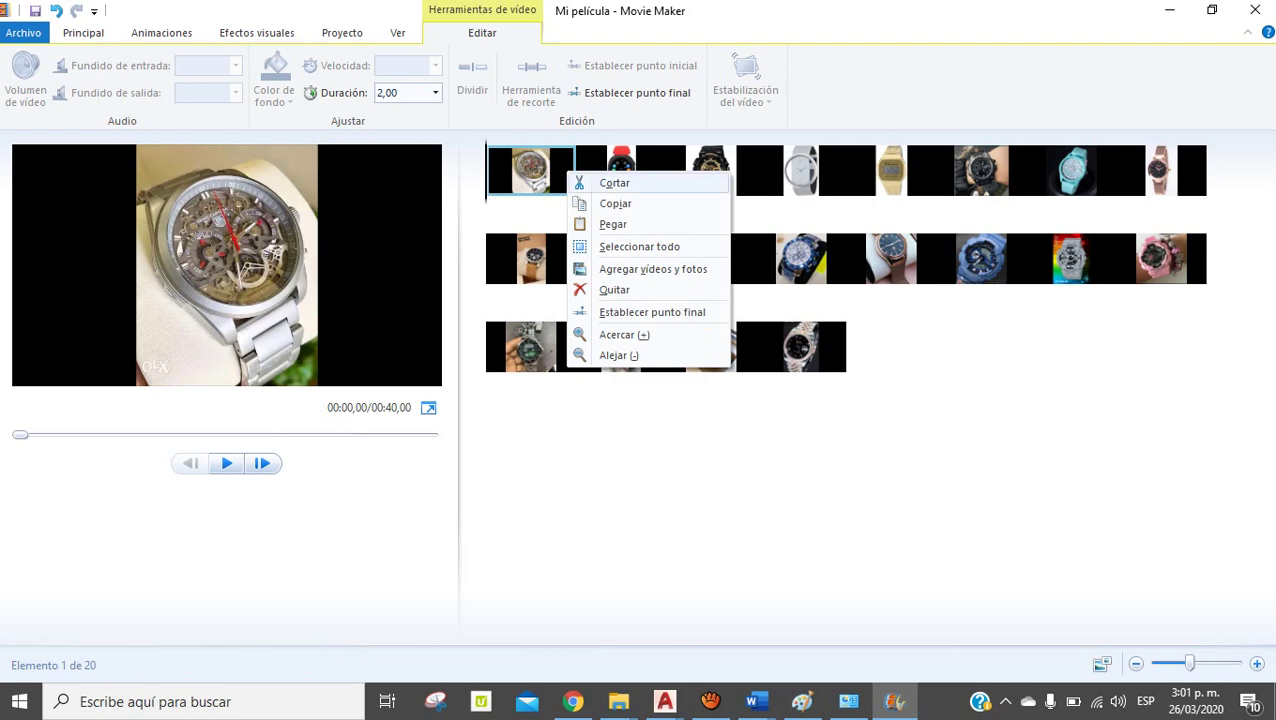
{"action": "left_click", "coordinate": [639, 246]}
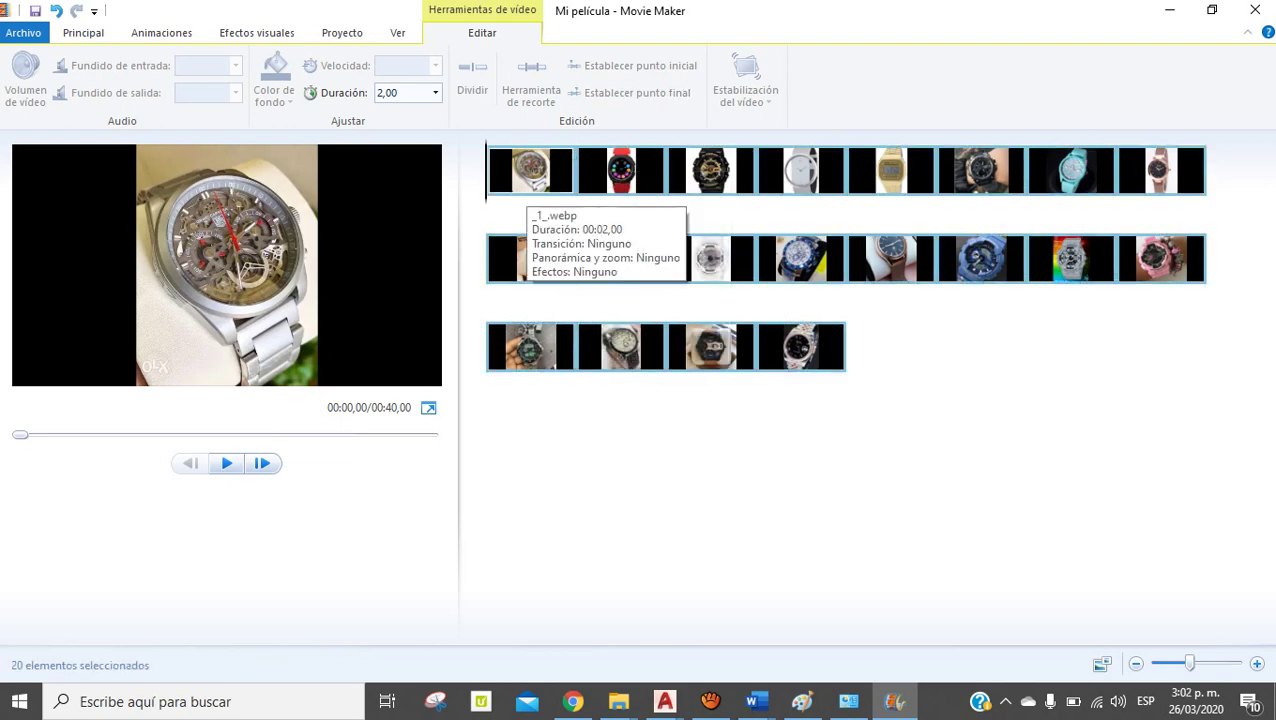
{"action": "left_click", "coordinate": [530, 347]}
{"action": "left_click", "coordinate": [537, 178]}
{"action": "right_click", "coordinate": [537, 178]}
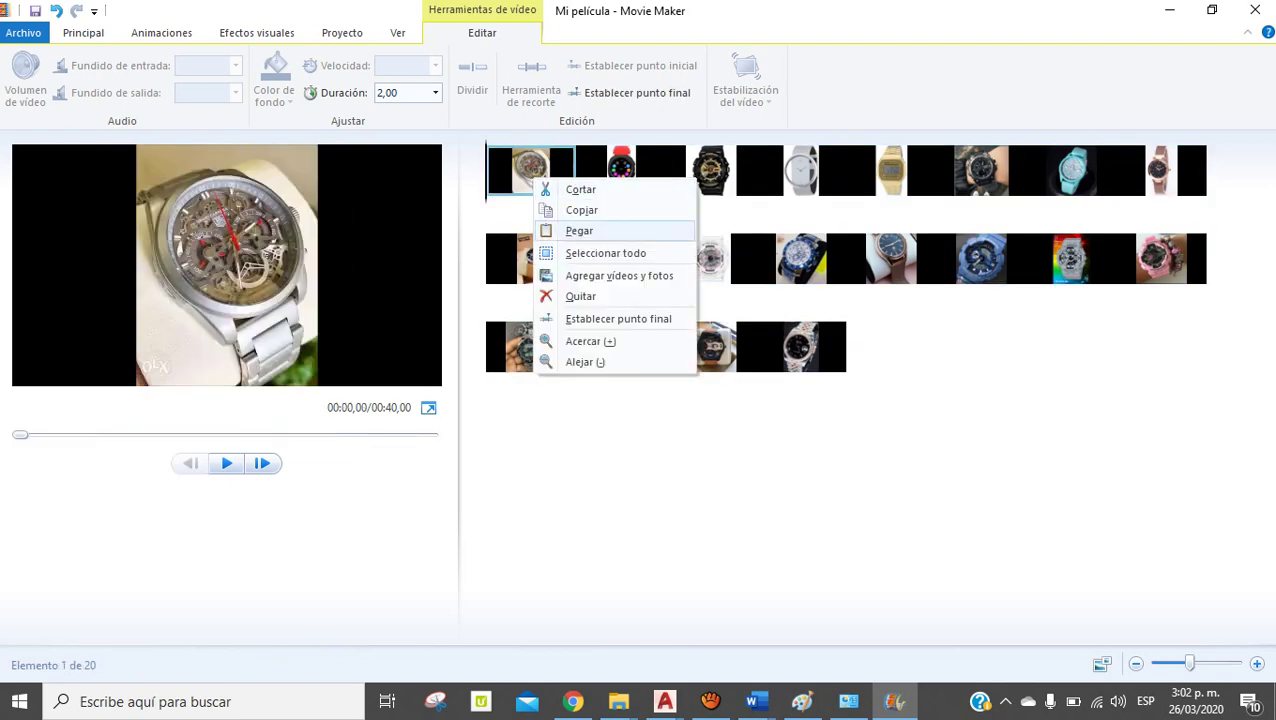
{"action": "left_click", "coordinate": [606, 253]}
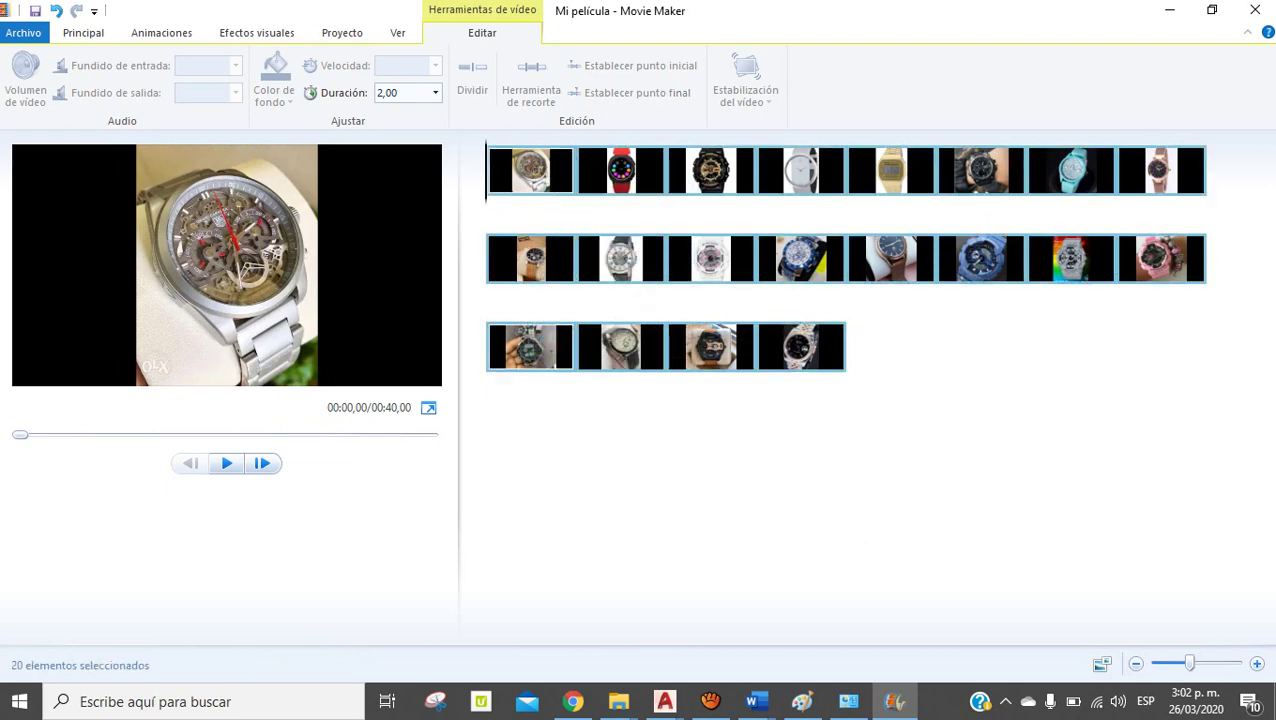
Apply a 1,50-second transition to all 20 photos and preview the 00:27,33 slideshow
{"action": "scroll", "coordinate": [905, 82], "scroll_direction": "up", "scroll_amount": 4}
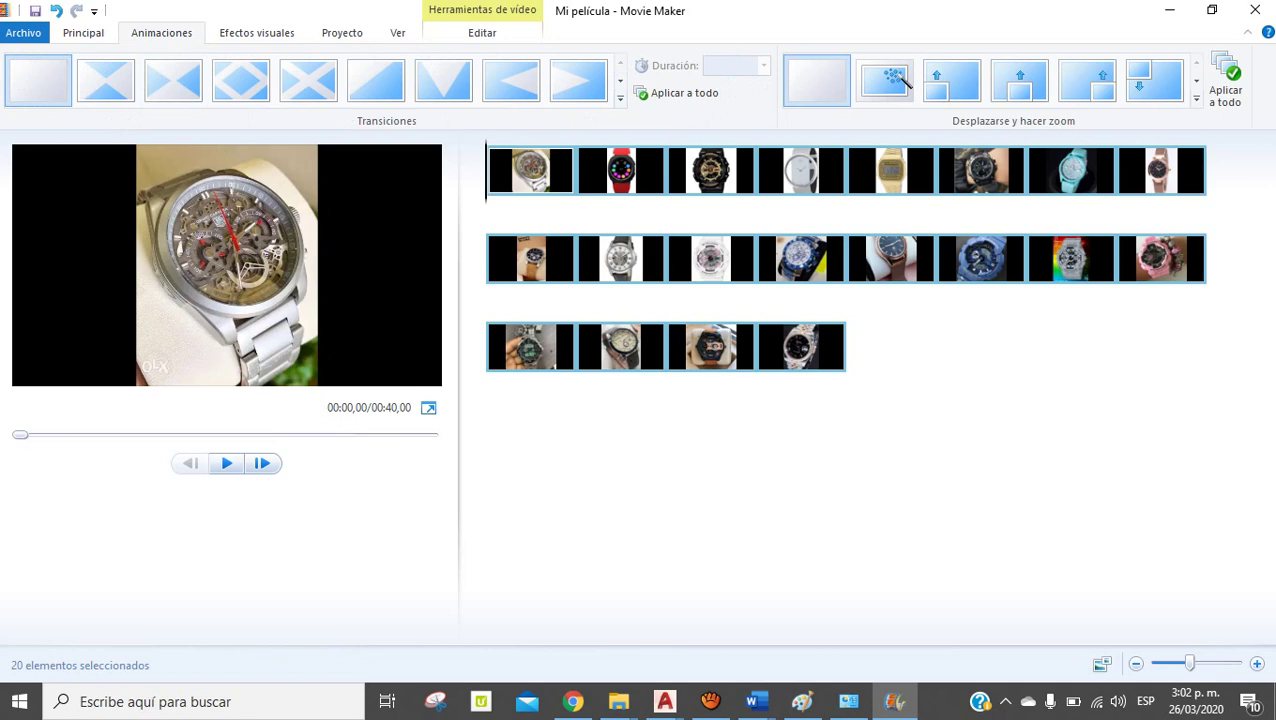
{"action": "left_click", "coordinate": [620, 97]}
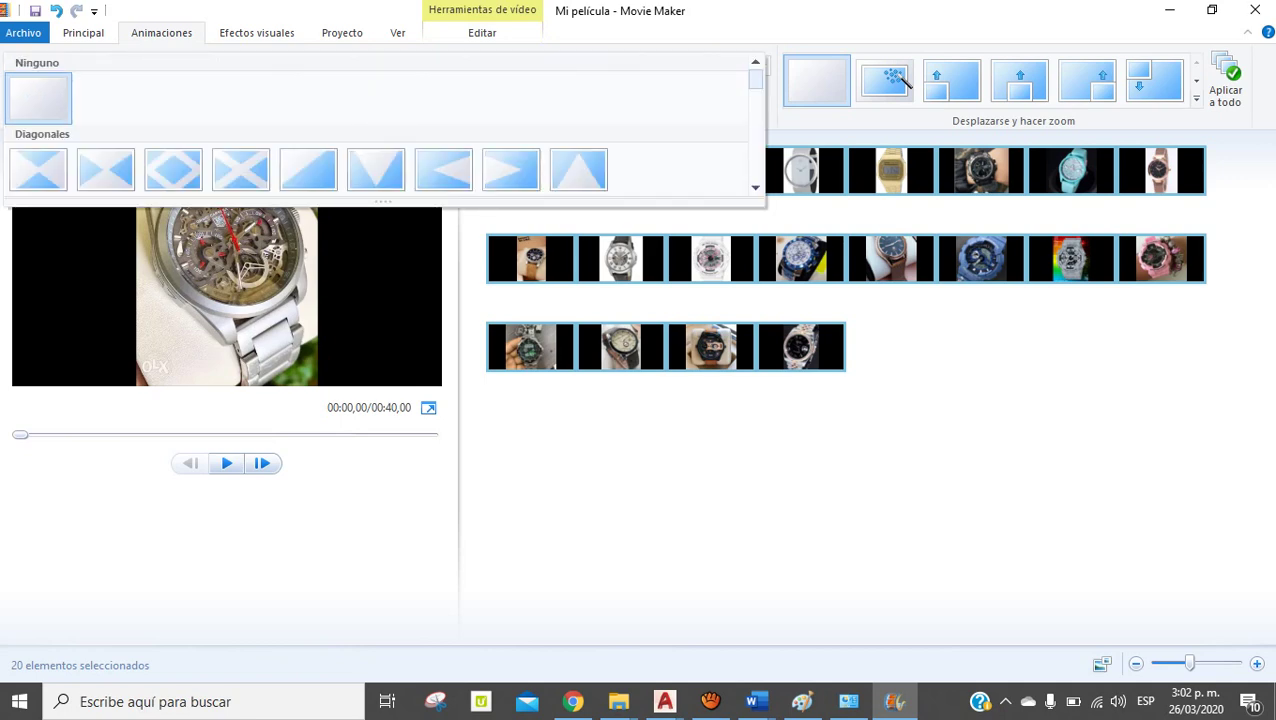
{"action": "scroll", "coordinate": [905, 82], "scroll_direction": "down", "scroll_amount": 5}
{"action": "scroll", "coordinate": [905, 82], "scroll_direction": "up", "scroll_amount": 4}
{"action": "scroll", "coordinate": [905, 82], "scroll_direction": "up", "scroll_amount": 4}
{"action": "scroll", "coordinate": [905, 82], "scroll_direction": "up", "scroll_amount": 2}
{"action": "scroll", "coordinate": [905, 82], "scroll_direction": "down", "scroll_amount": 3}
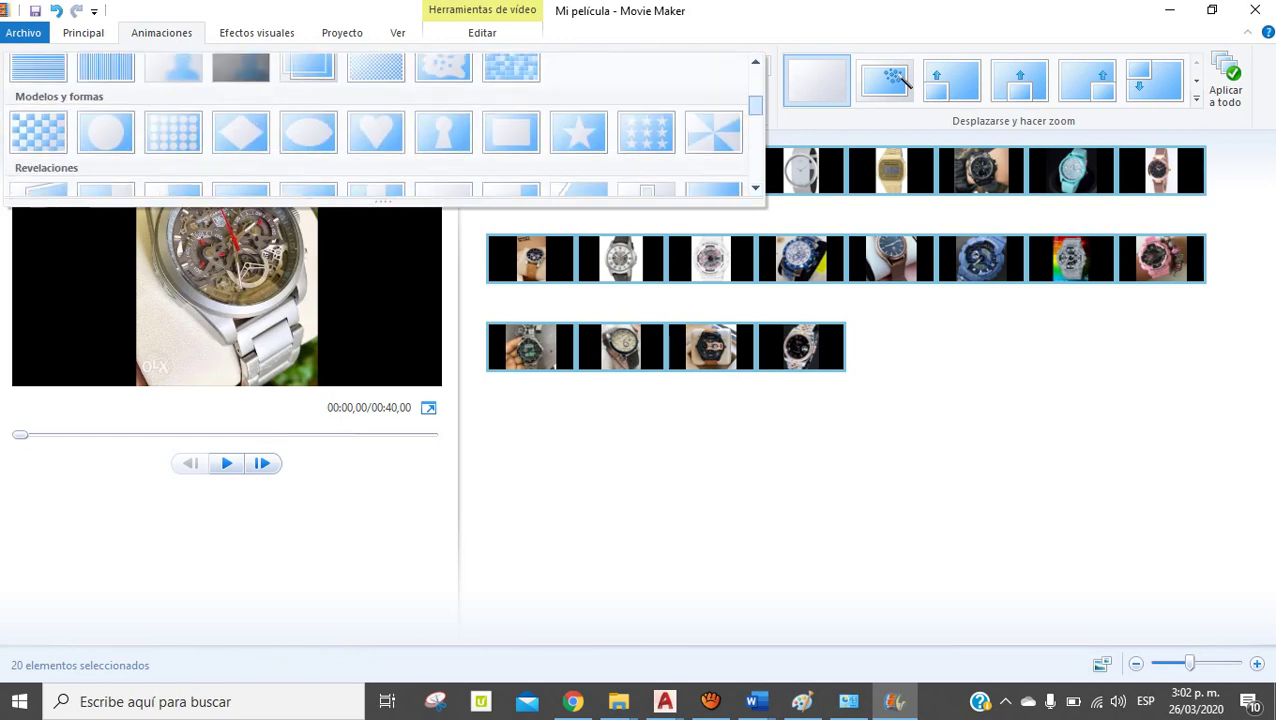
{"action": "scroll", "coordinate": [905, 82], "scroll_direction": "up", "scroll_amount": 1}
{"action": "scroll", "coordinate": [905, 82], "scroll_direction": "down", "scroll_amount": 3}
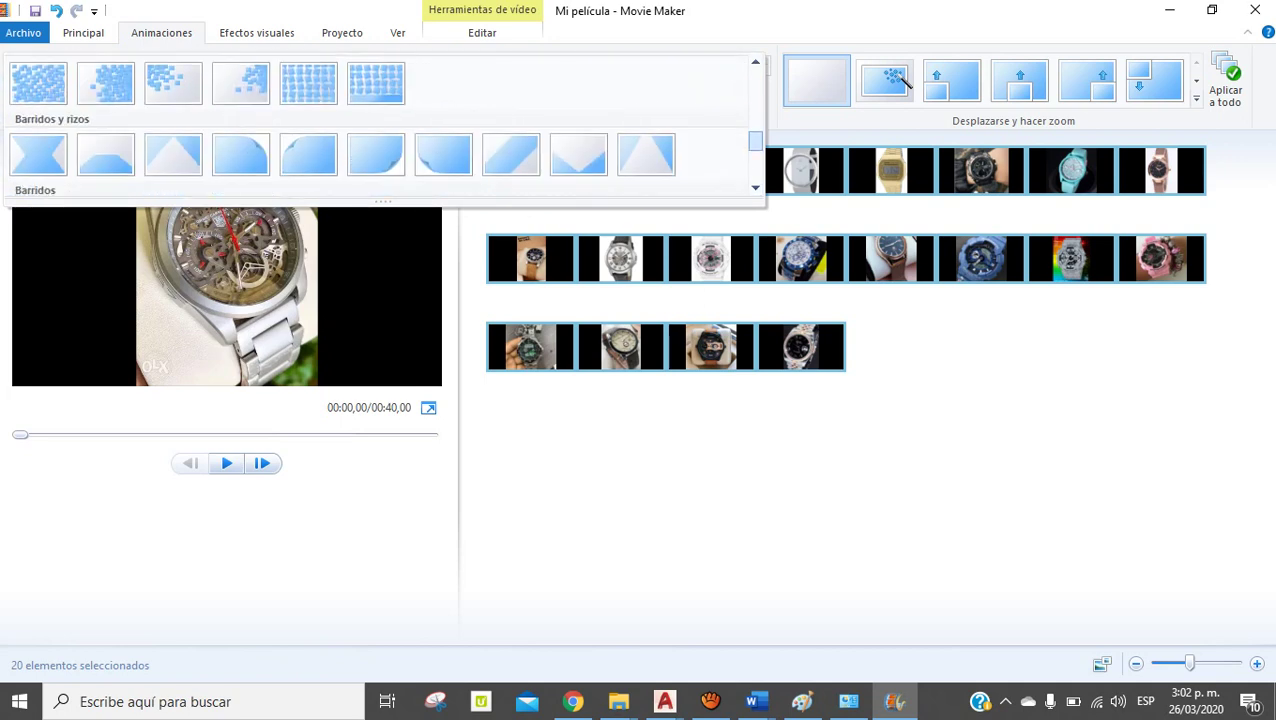
{"action": "key", "text": "Return"}
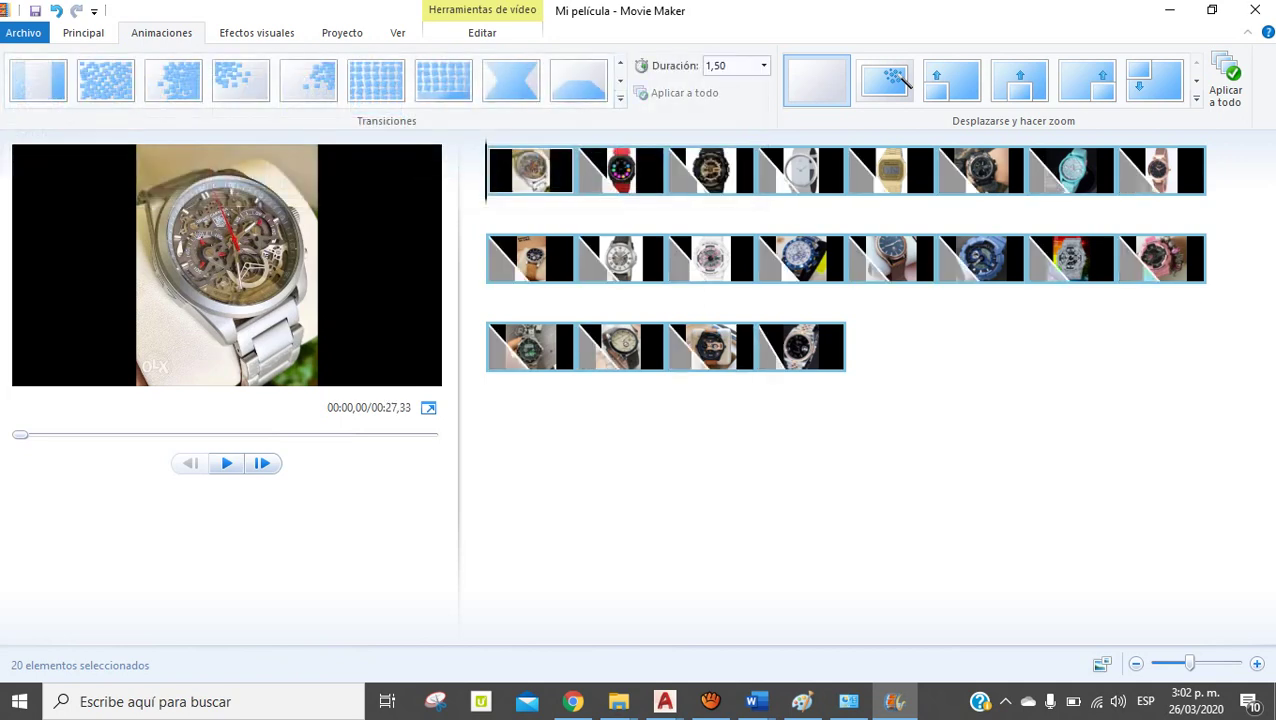
{"action": "left_click", "coordinate": [226, 463]}
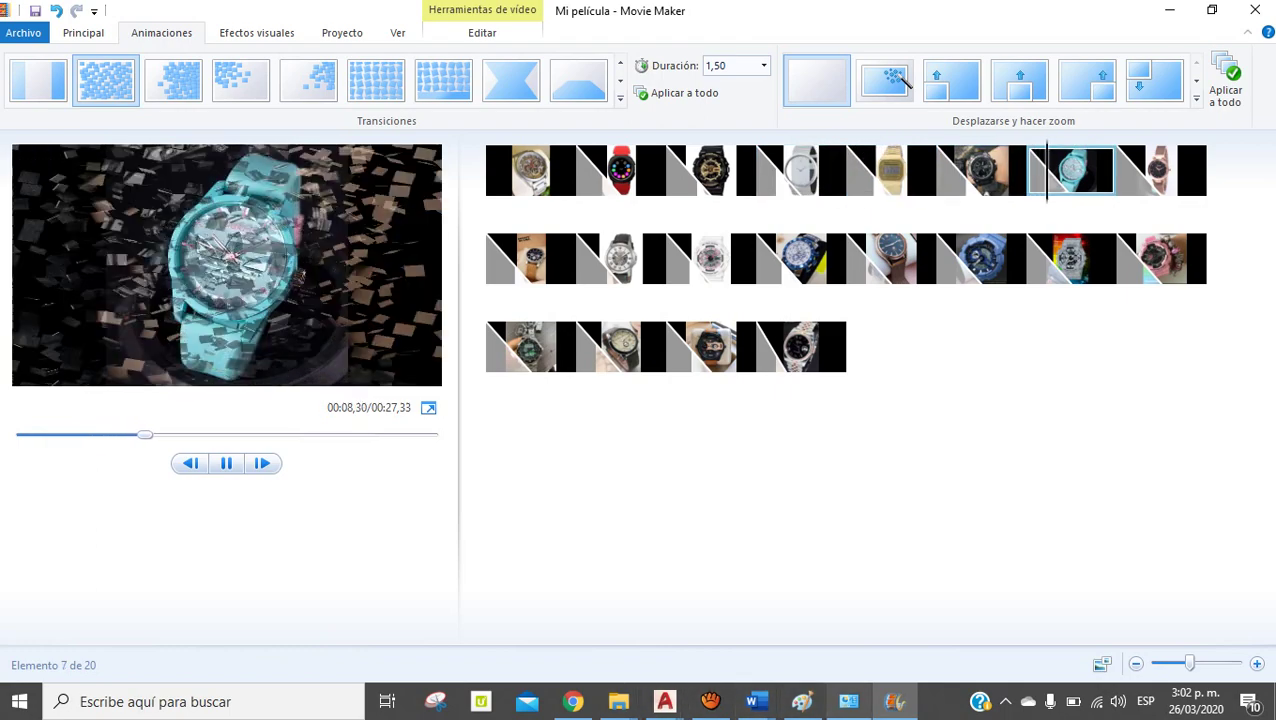
{"action": "key", "text": "alt+Tab"}
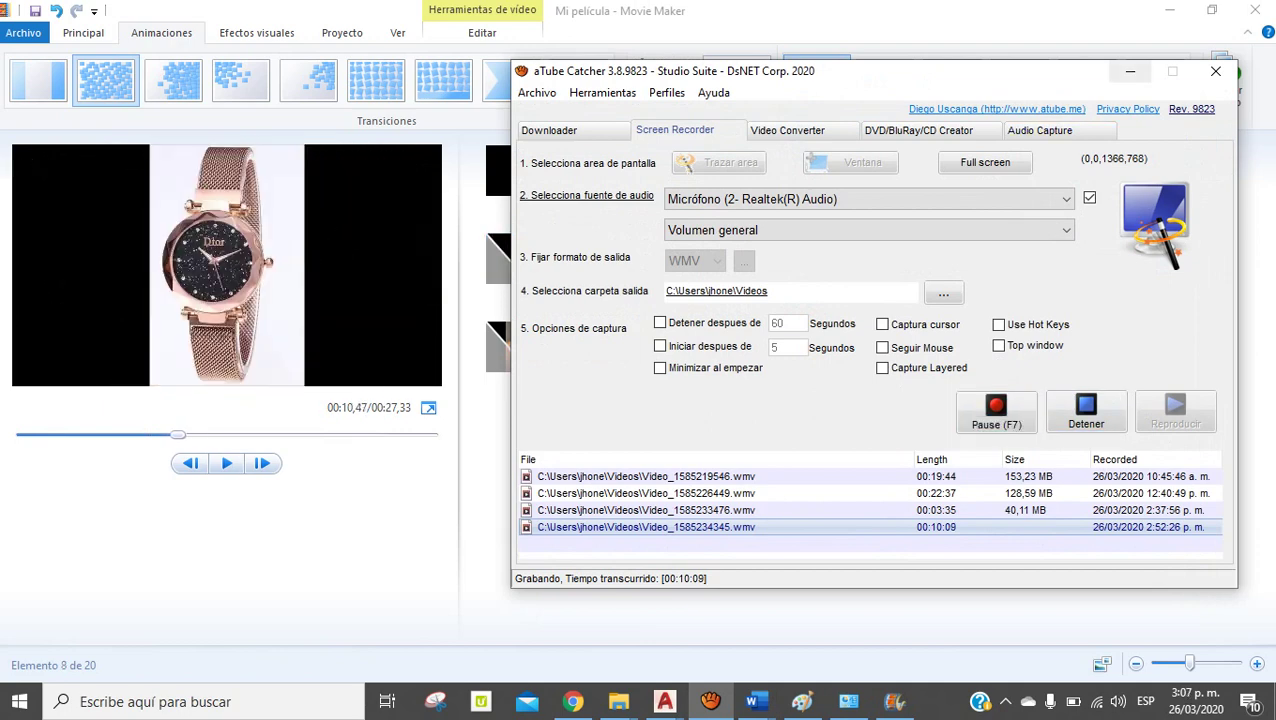
{"action": "left_click", "coordinate": [1130, 71]}
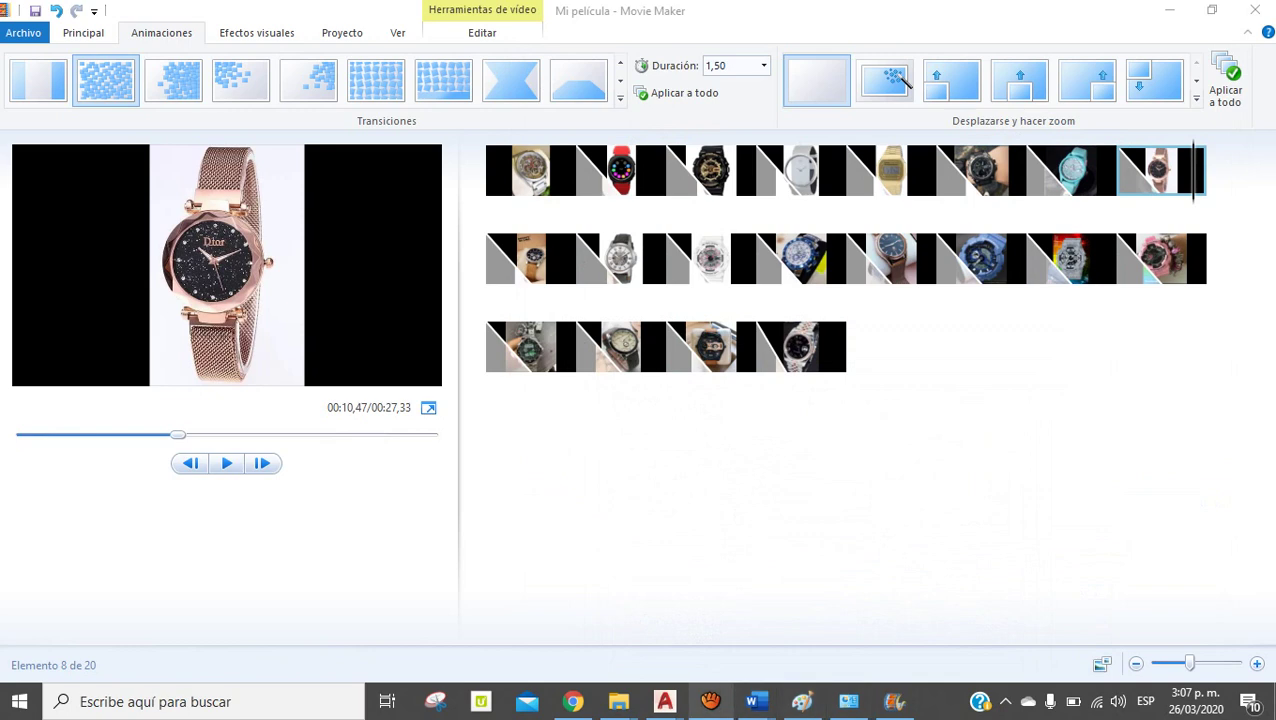
{"action": "left_click", "coordinate": [710, 701]}
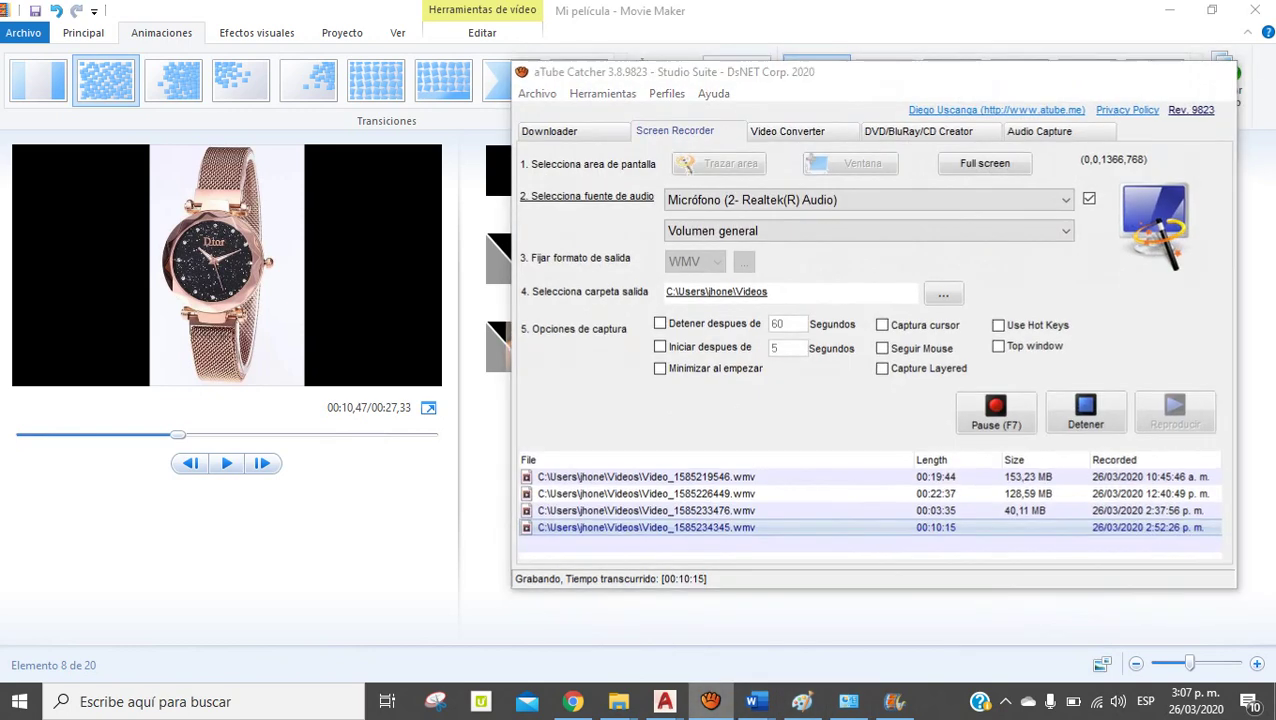
{"action": "left_click", "coordinate": [710, 701]}
{"action": "left_click", "coordinate": [620, 170]}
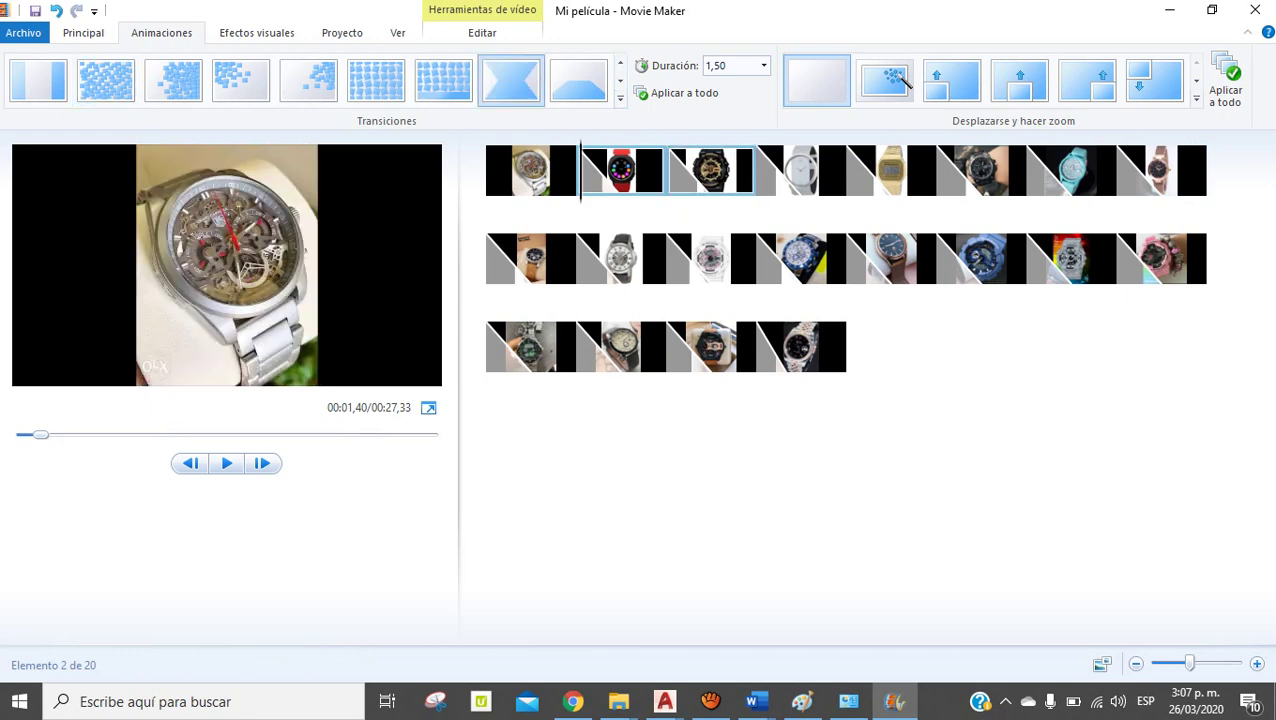
{"action": "left_click", "coordinate": [730, 170]}
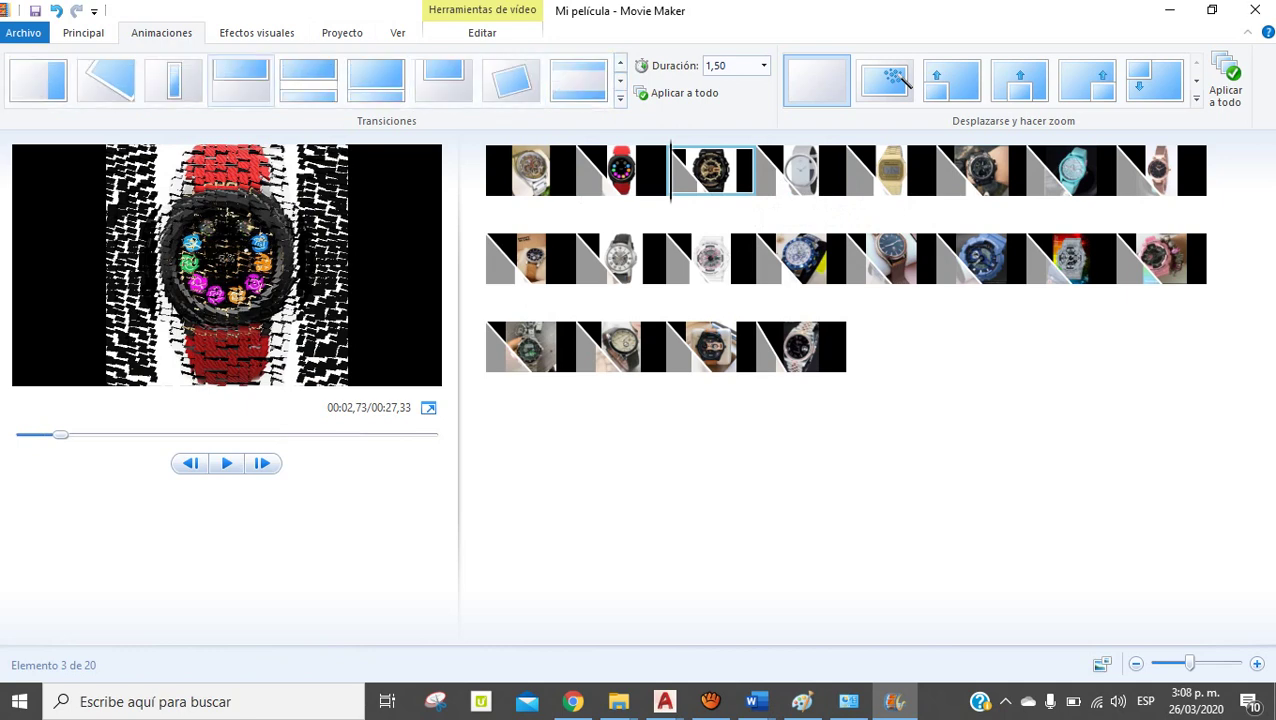
Check the heart transition on photo five, then pause and expand the pan and zoom gallery
{"action": "key", "text": "Right"}
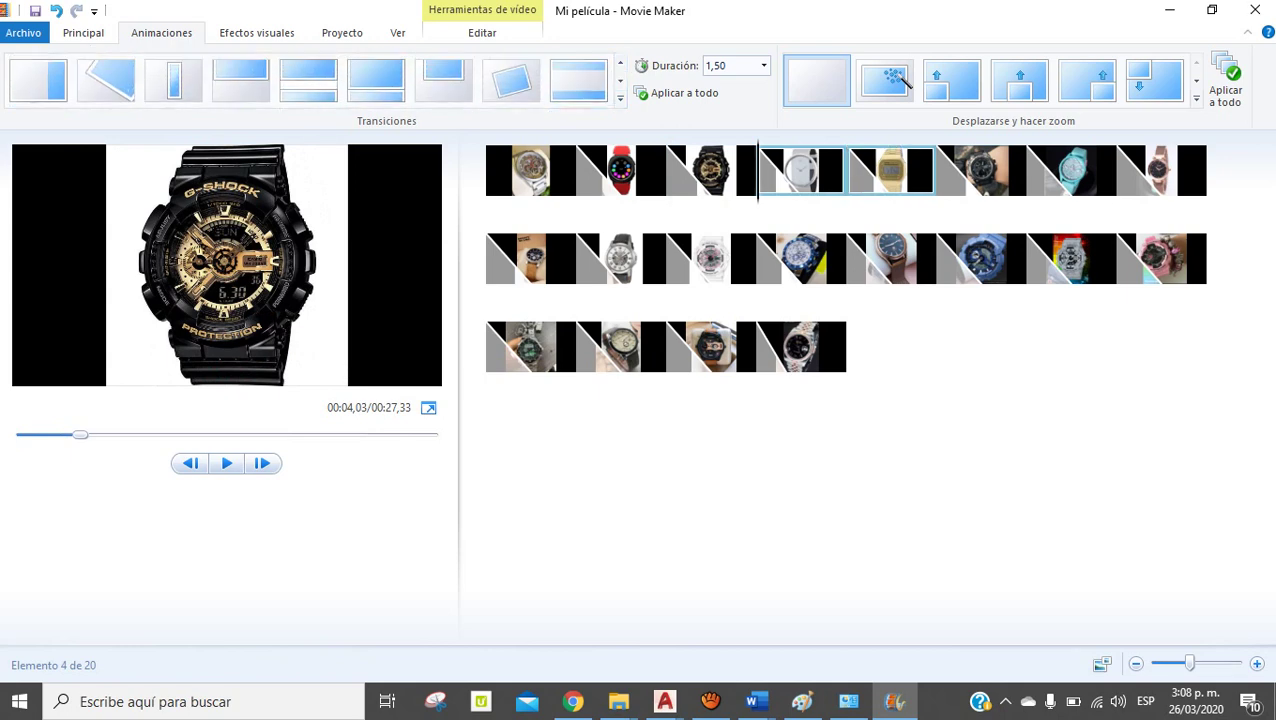
{"action": "key", "text": "Right"}
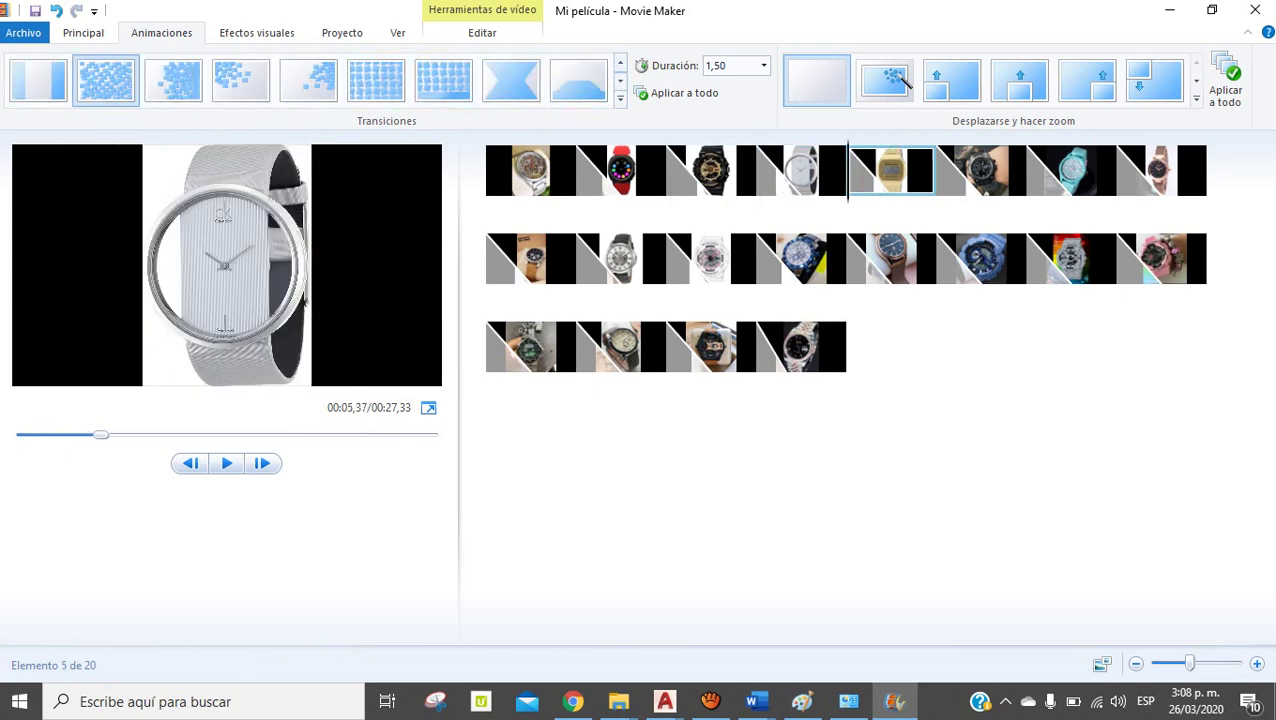
{"action": "key", "text": "Right"}
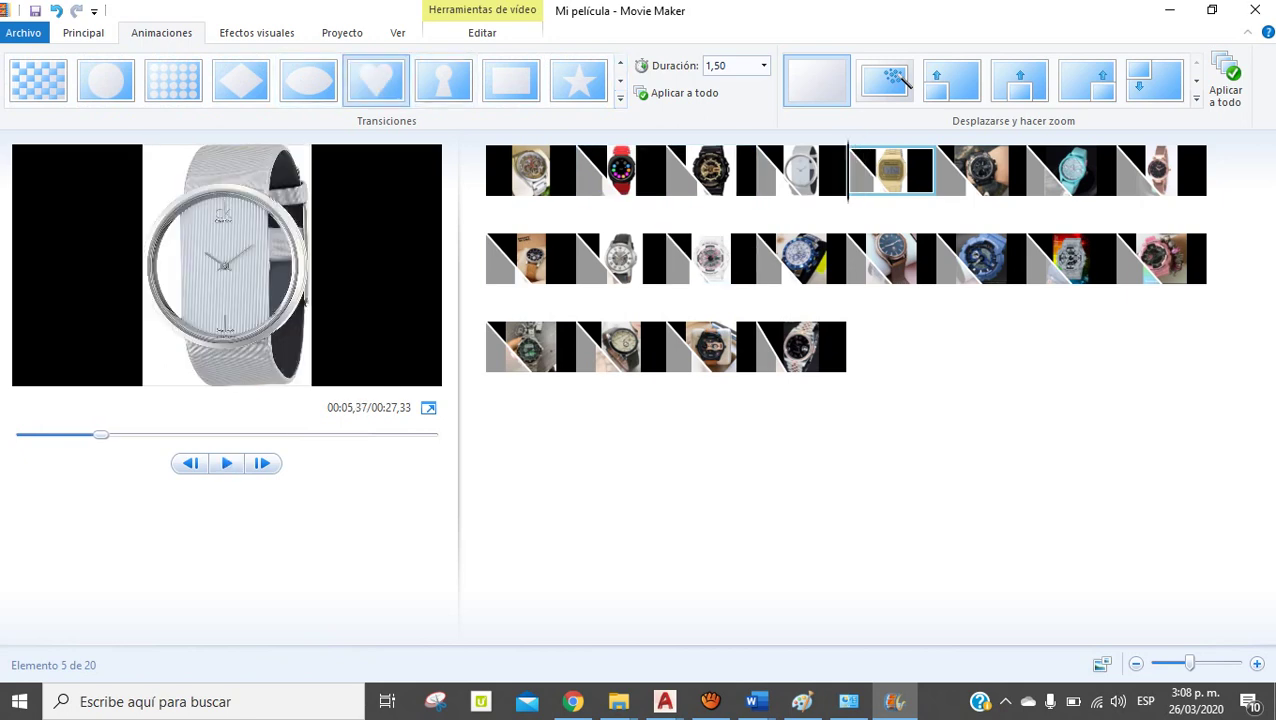
{"action": "key", "text": "Home"}
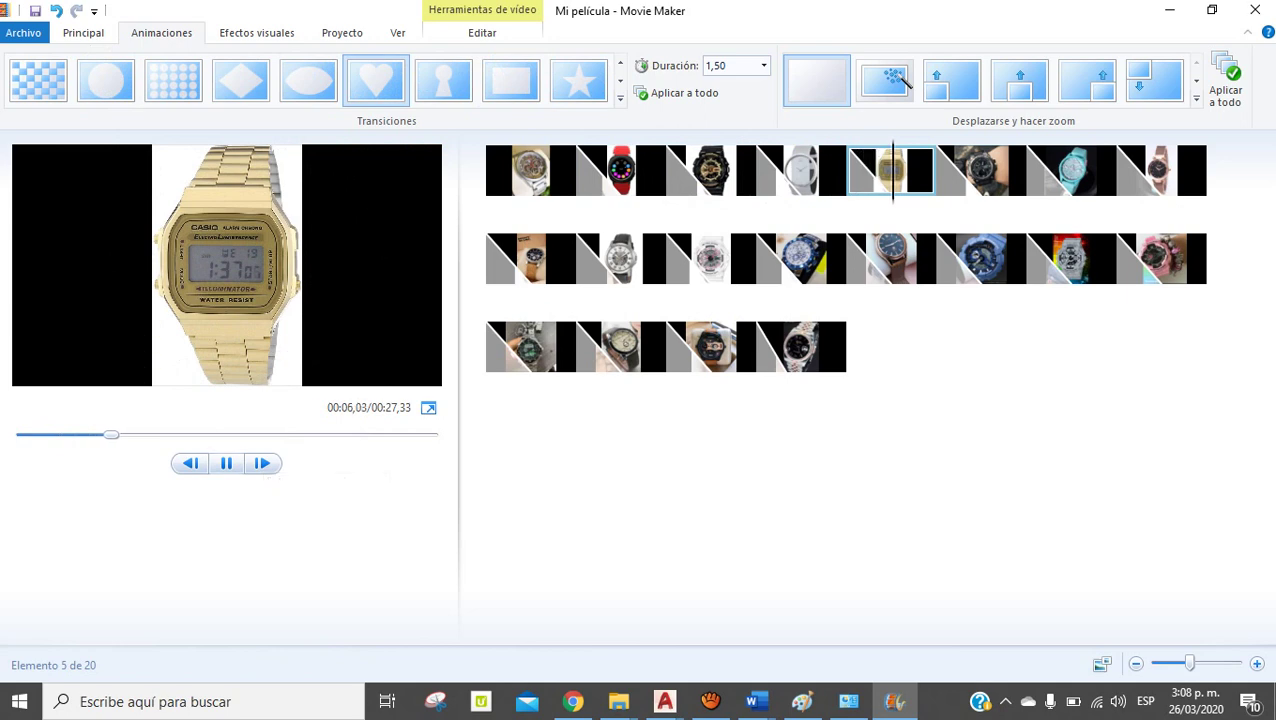
{"action": "left_click", "coordinate": [226, 463]}
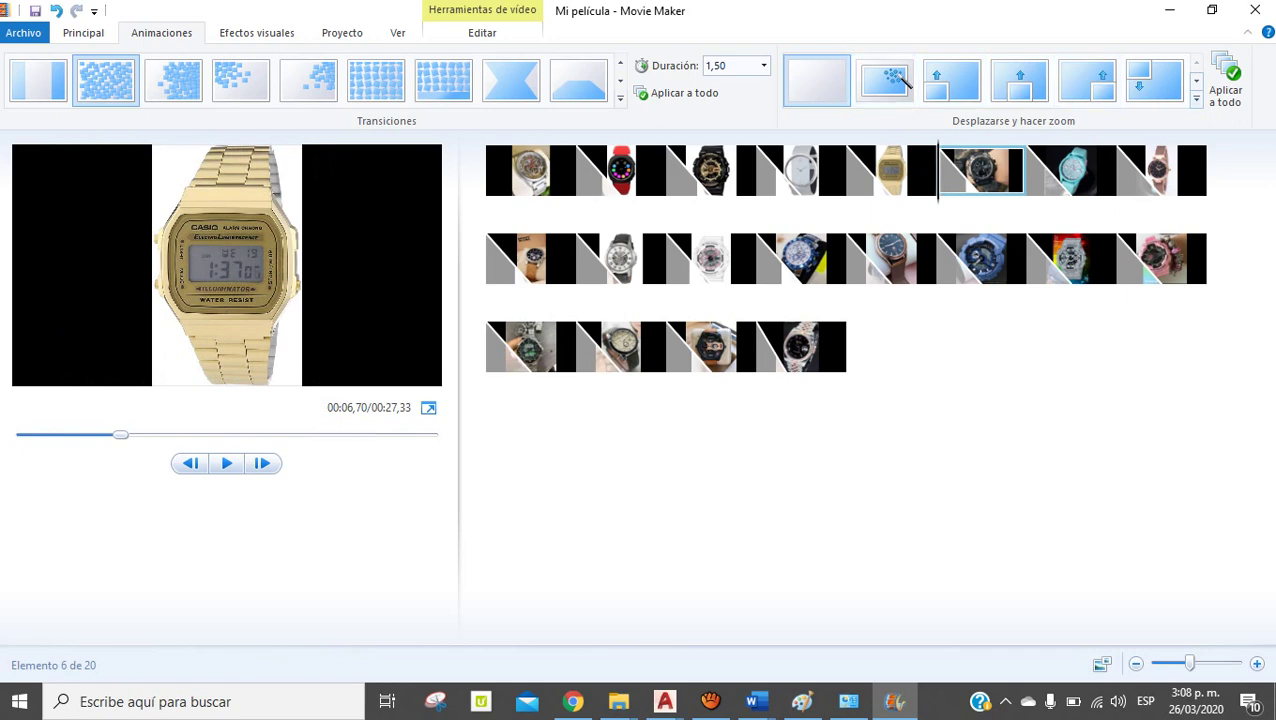
{"action": "left_click", "coordinate": [1196, 98]}
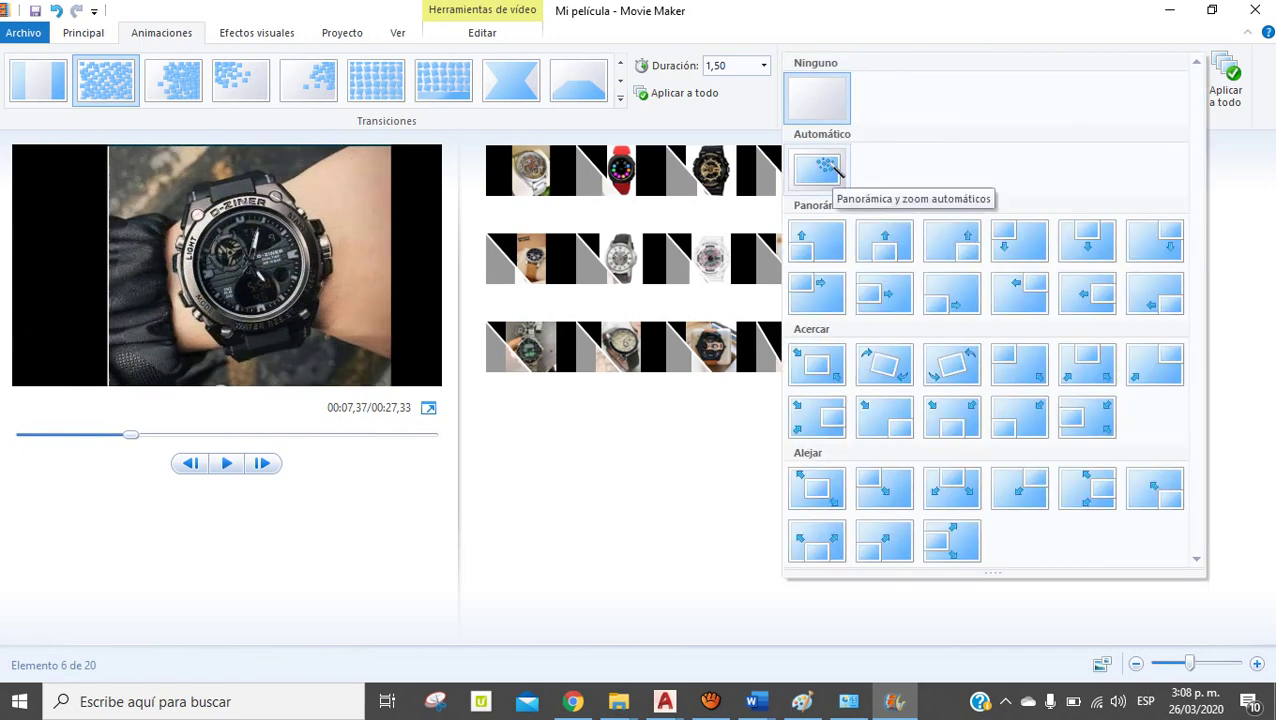
Give clip one automatic pan and zoom and clip three a zoom-in, then replay from the start
{"action": "left_click", "coordinate": [822, 168]}
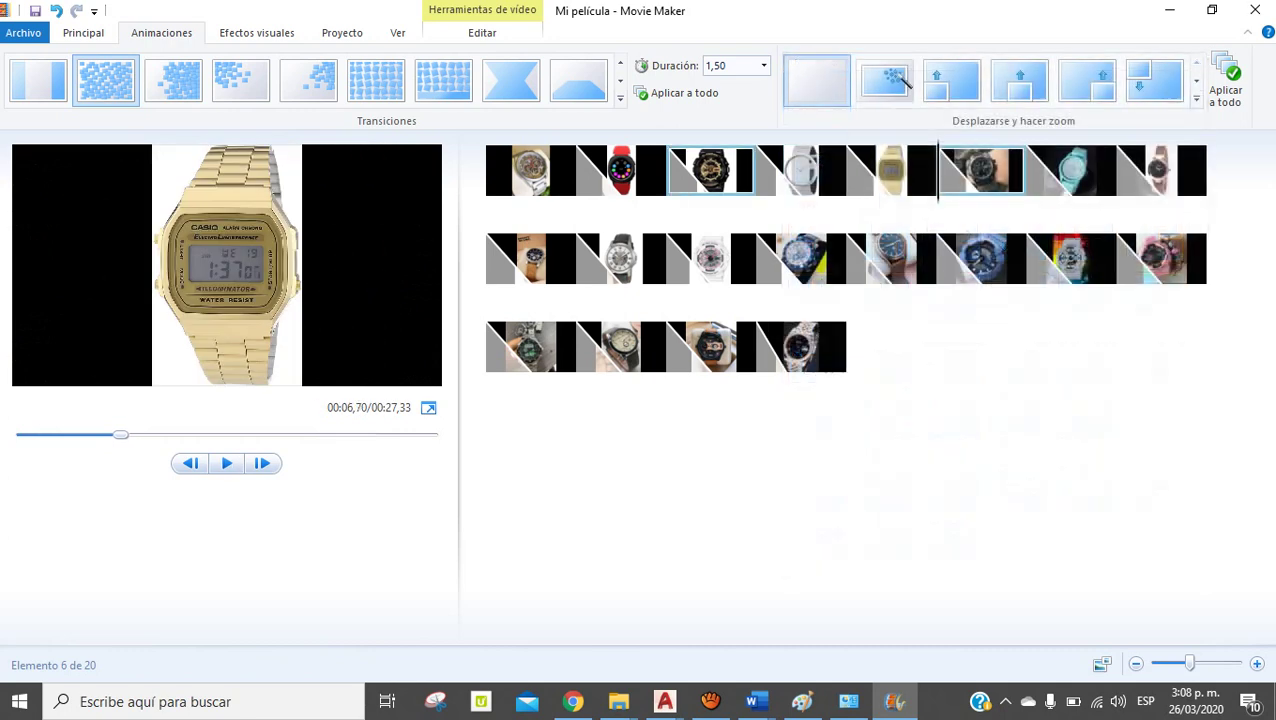
{"action": "key", "text": "Home"}
{"action": "left_click", "coordinate": [700, 80]}
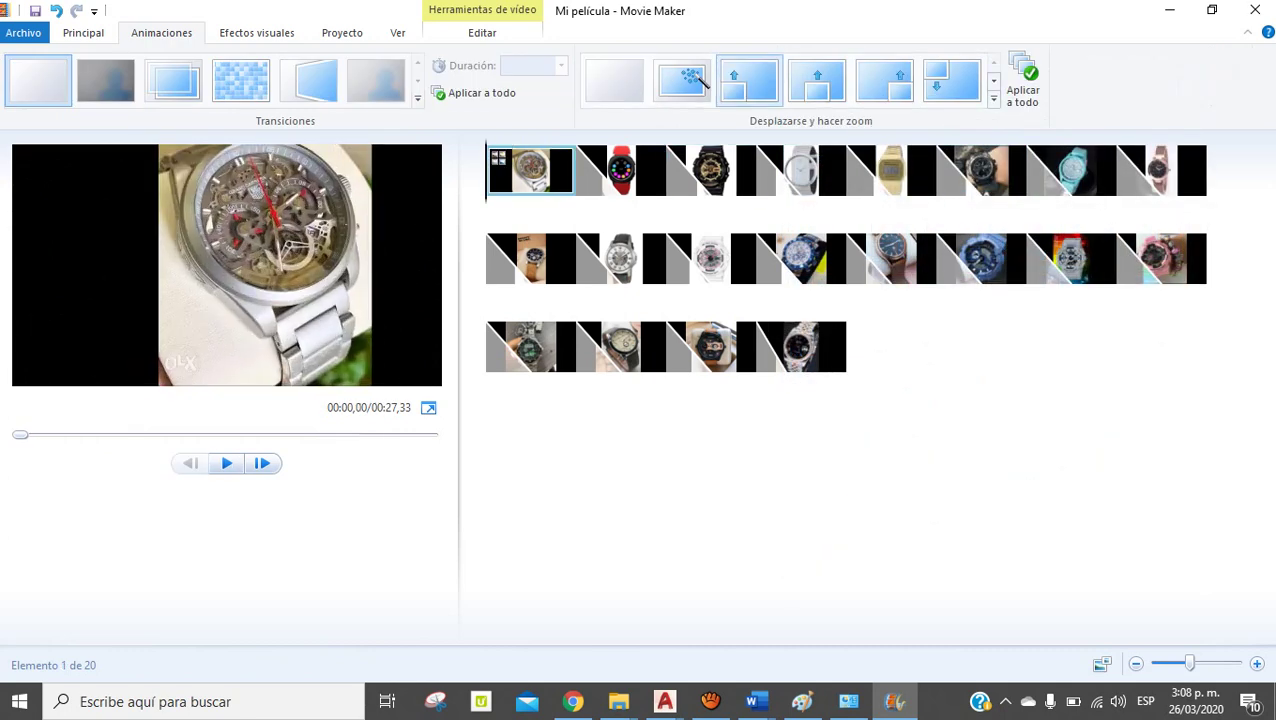
{"action": "left_click", "coordinate": [620, 170]}
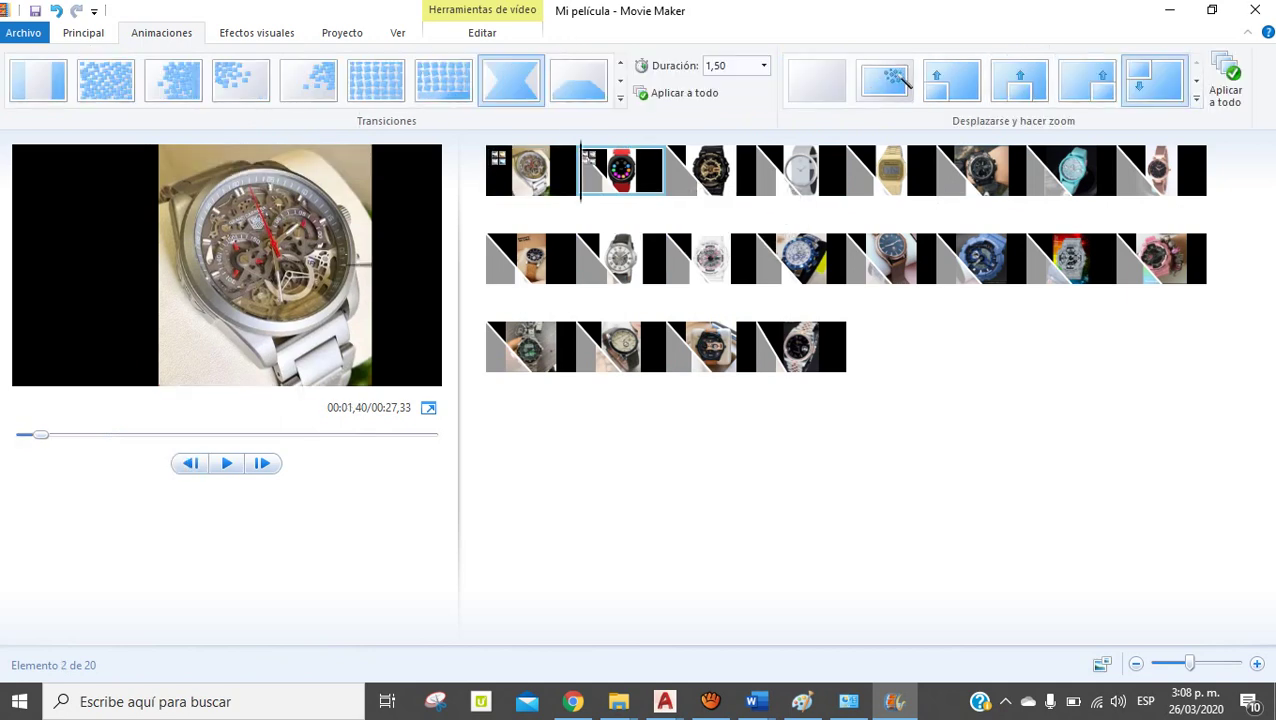
{"action": "key", "text": "Right"}
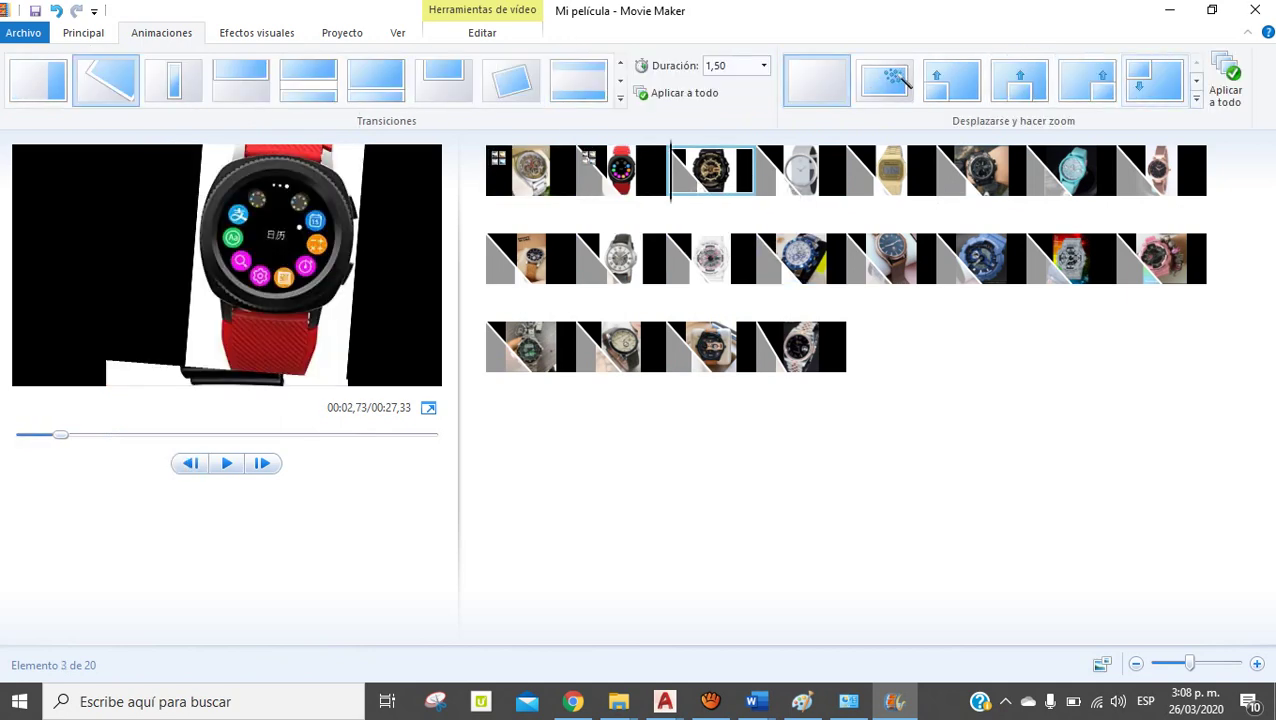
{"action": "left_click", "coordinate": [1196, 97]}
{"action": "left_click", "coordinate": [816, 363]}
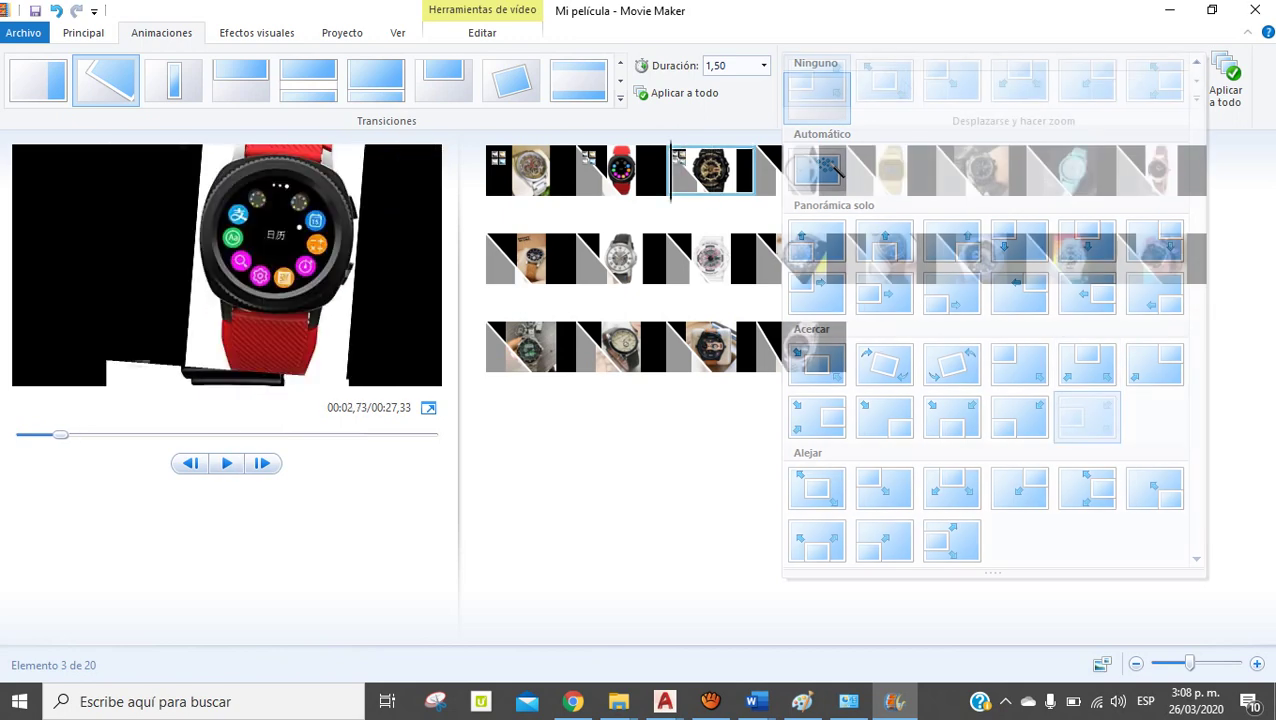
{"action": "key", "text": "Home"}
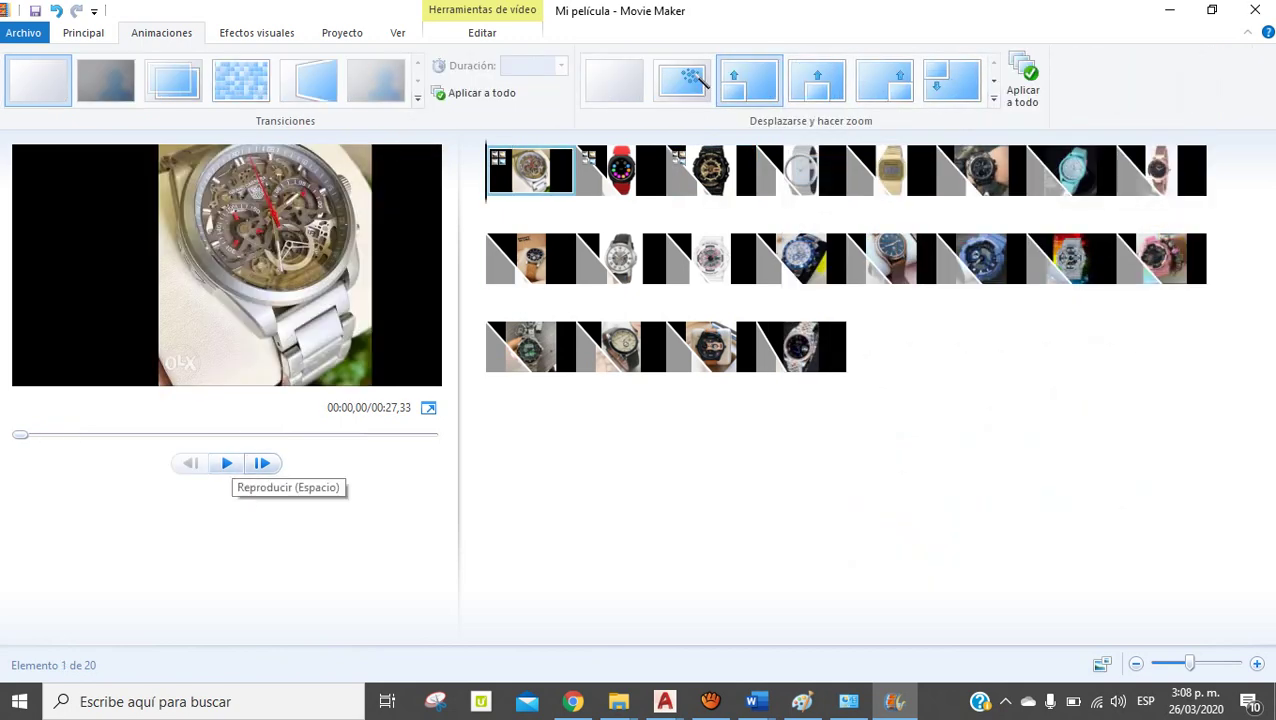
{"action": "left_click", "coordinate": [227, 466]}
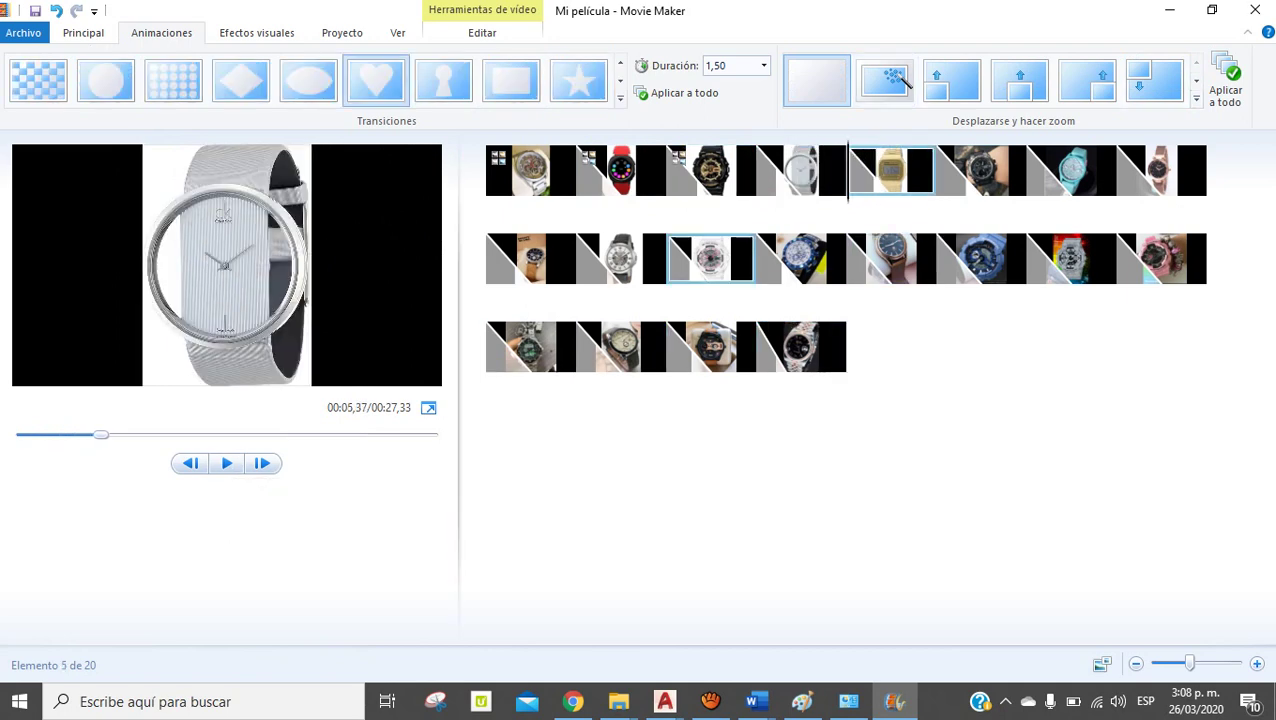
Select all 20 clips, apply Automático pan and zoom, and preview the result
{"action": "right_click", "coordinate": [556, 152]}
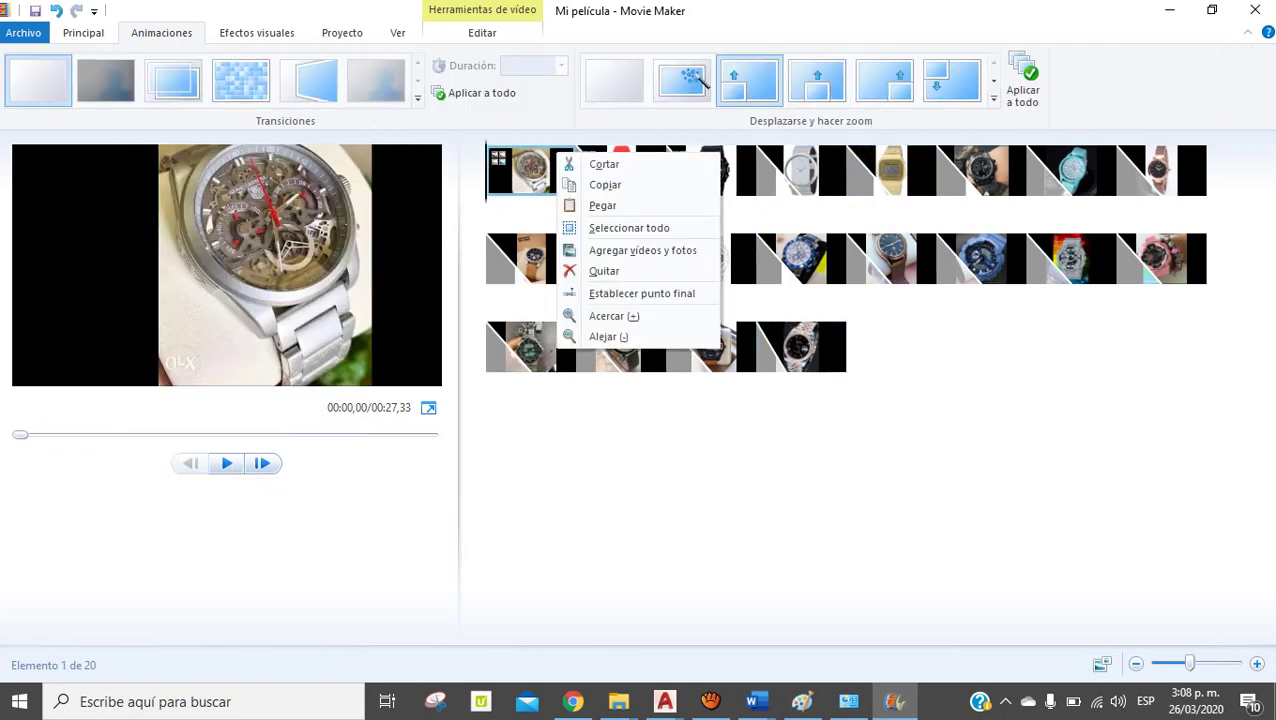
{"action": "left_click", "coordinate": [629, 228]}
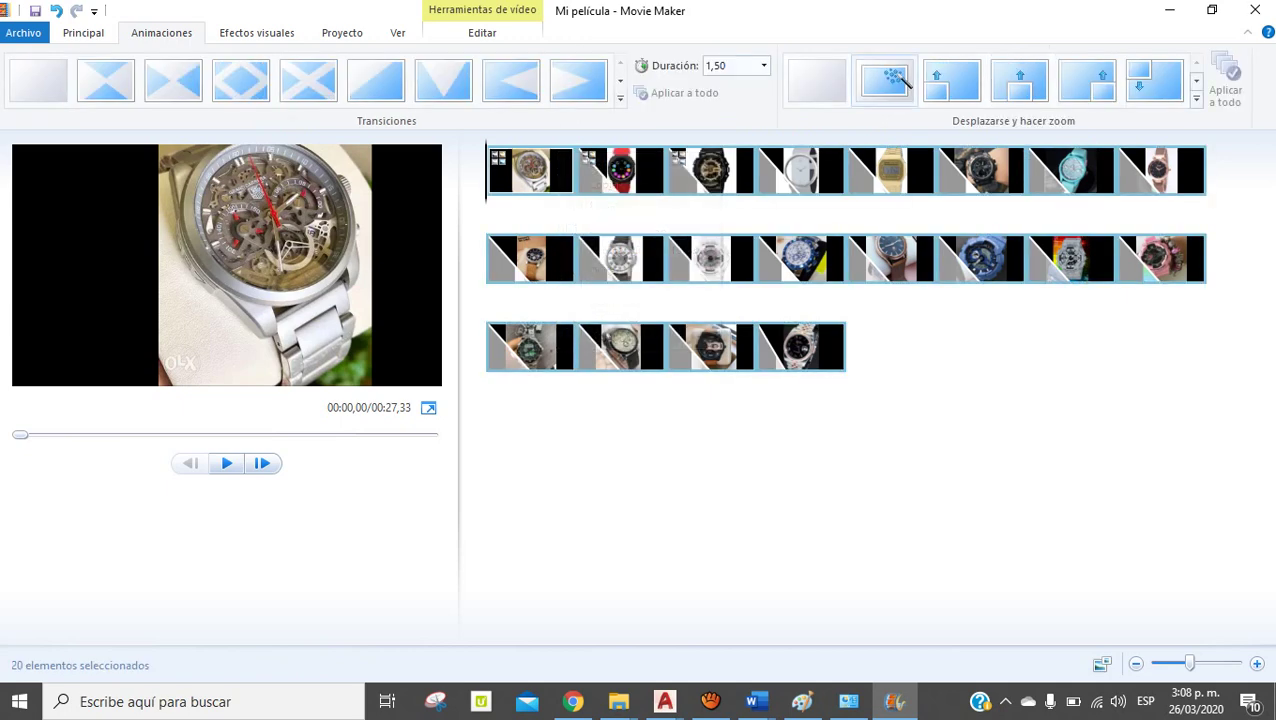
{"action": "left_click", "coordinate": [903, 80]}
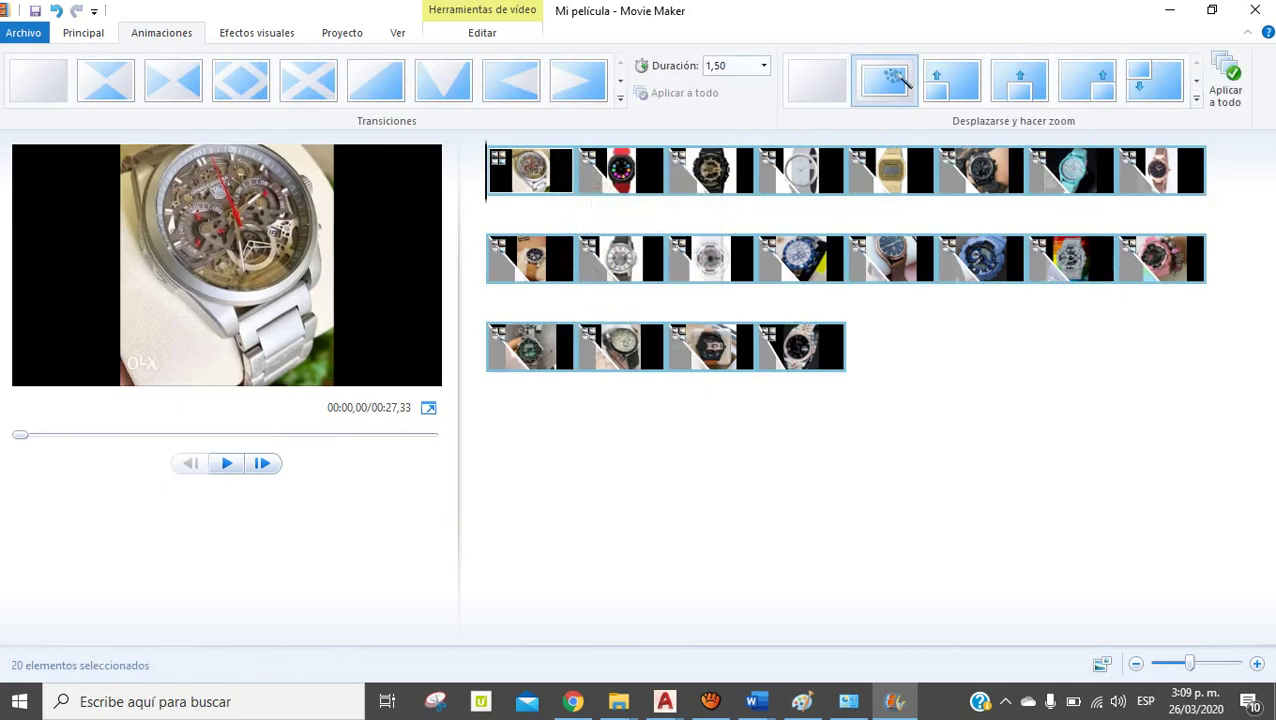
{"action": "key", "text": "space"}
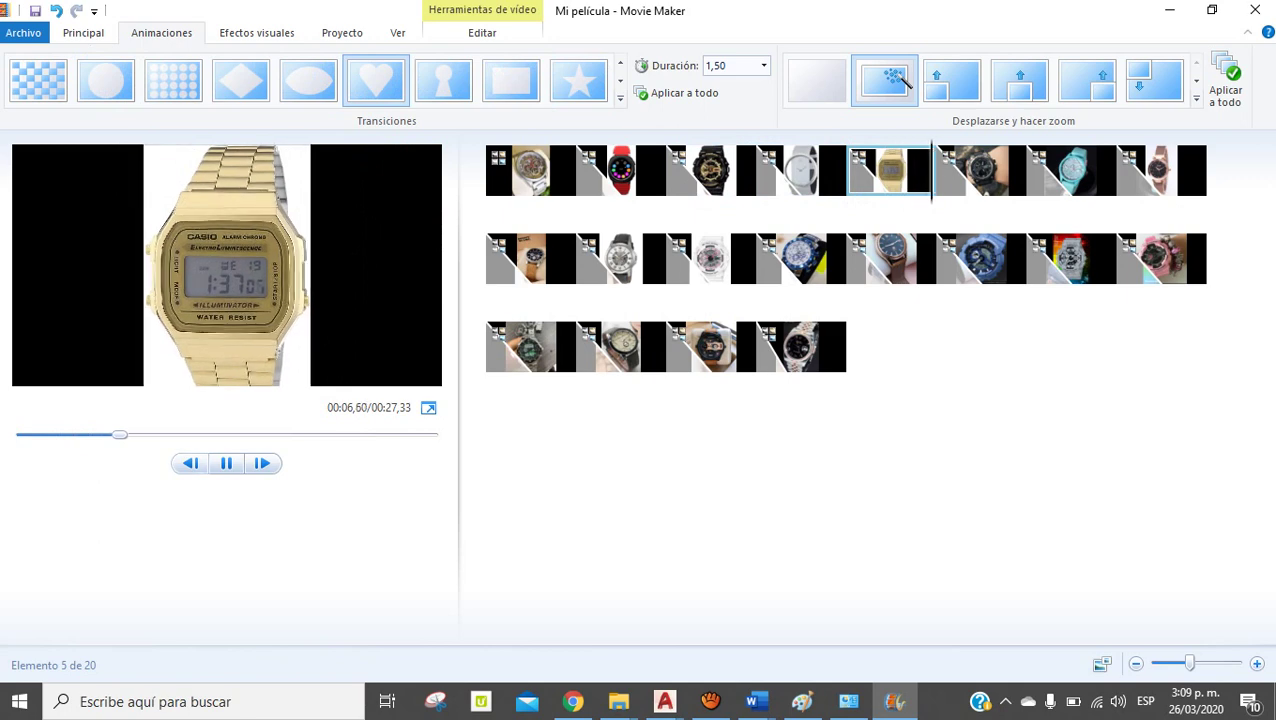
{"action": "left_click", "coordinate": [226, 463]}
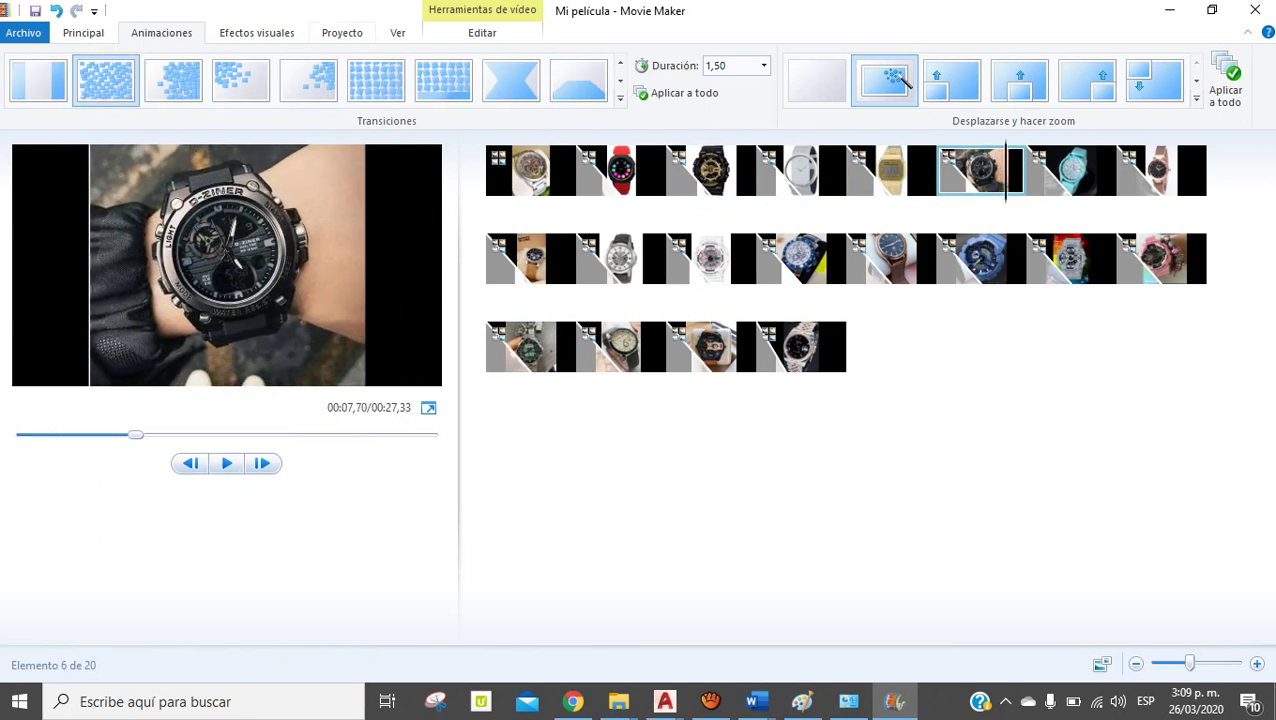
Return to the first clip and bring up the Efectos visuales choices
{"action": "left_click", "coordinate": [937, 170]}
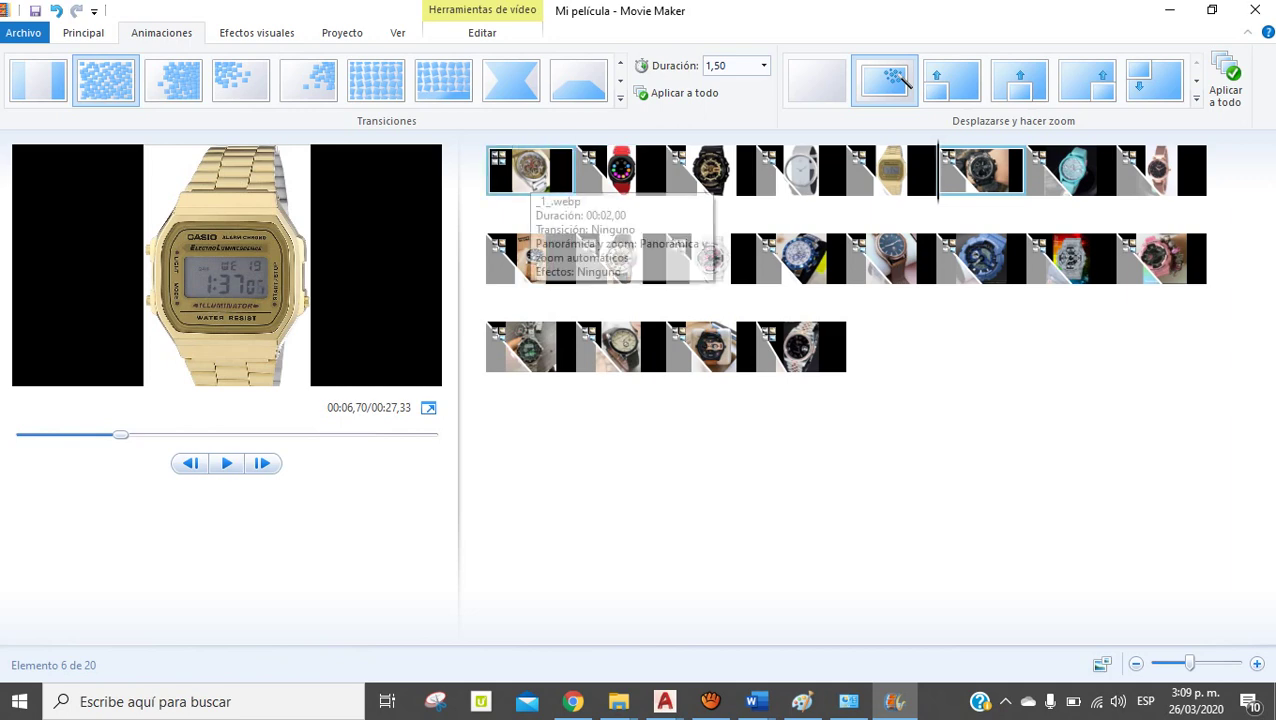
{"action": "left_click", "coordinate": [490, 170]}
{"action": "left_click", "coordinate": [256, 32]}
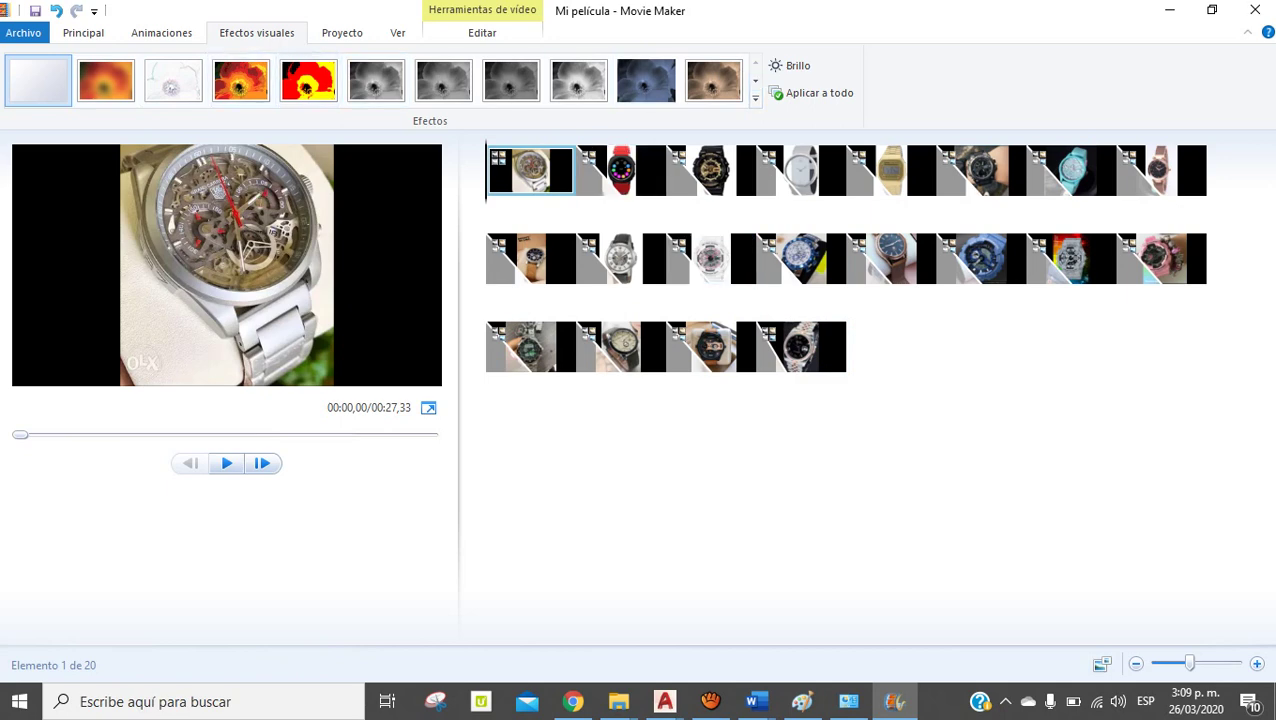
Try posterize, grey and sepia effects on the black G-Shock clip
{"action": "left_click", "coordinate": [800, 170]}
{"action": "left_click", "coordinate": [308, 84]}
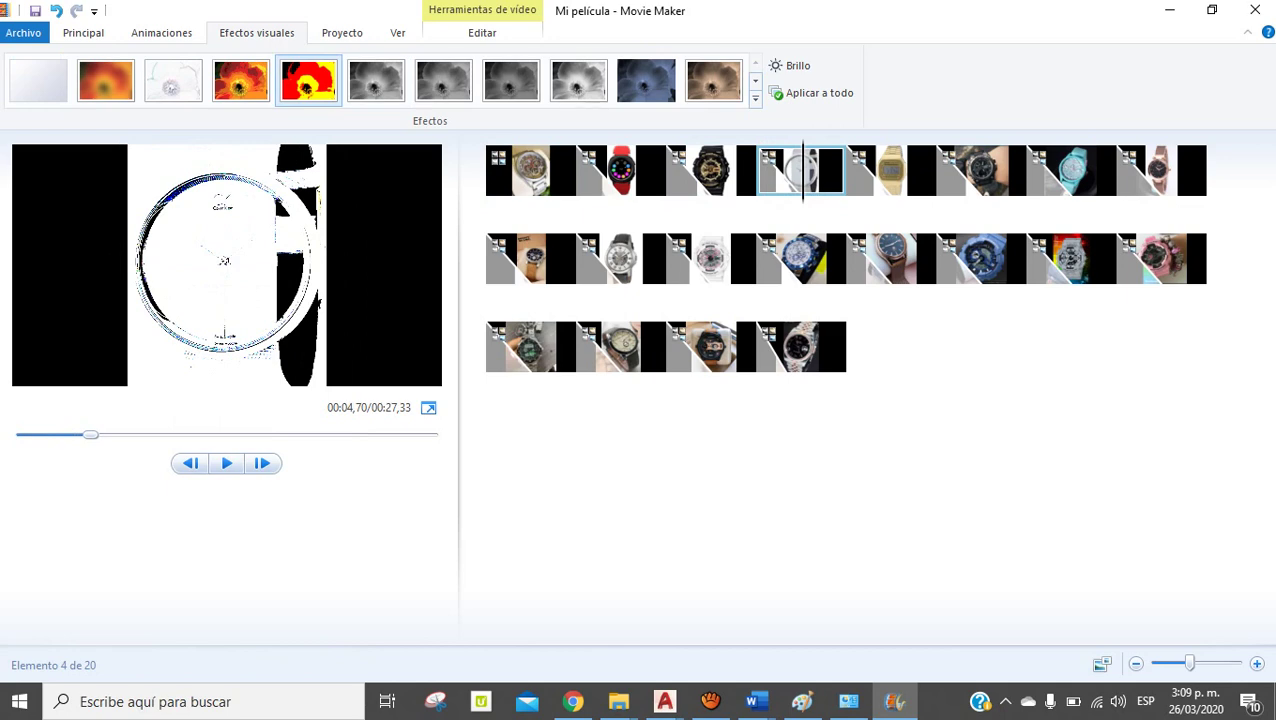
{"action": "left_click", "coordinate": [376, 80]}
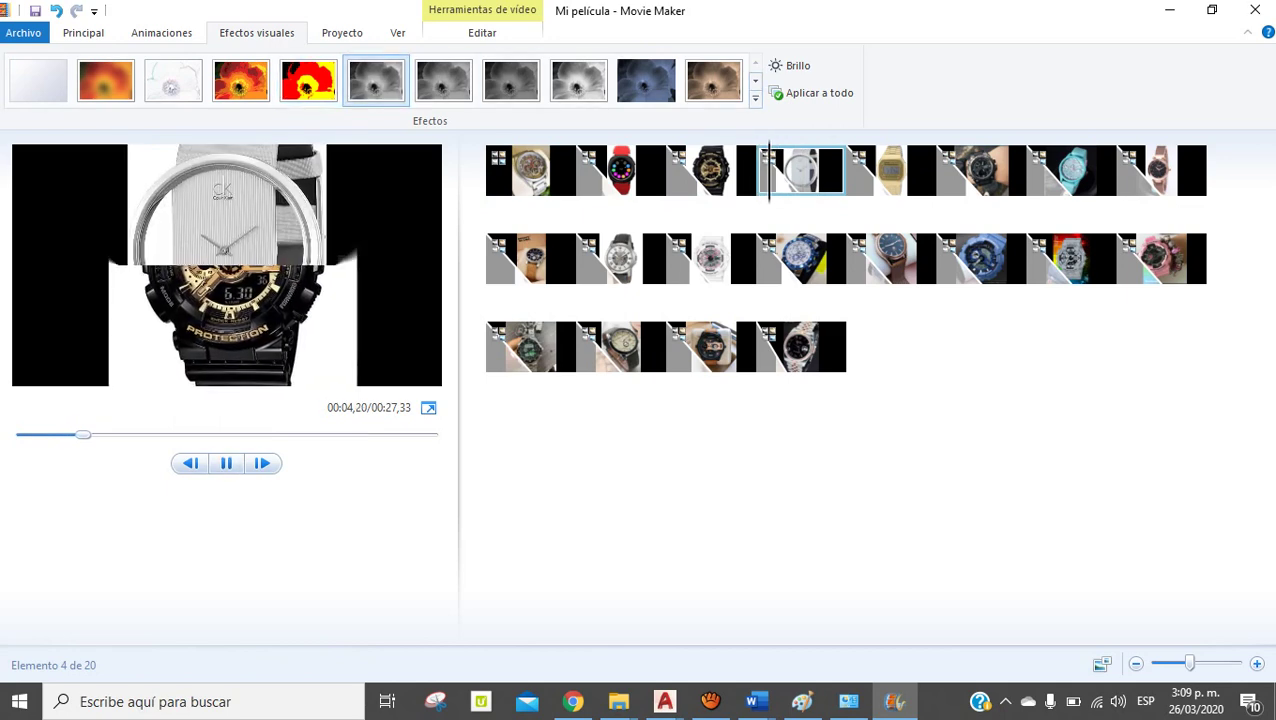
{"action": "left_click", "coordinate": [714, 80]}
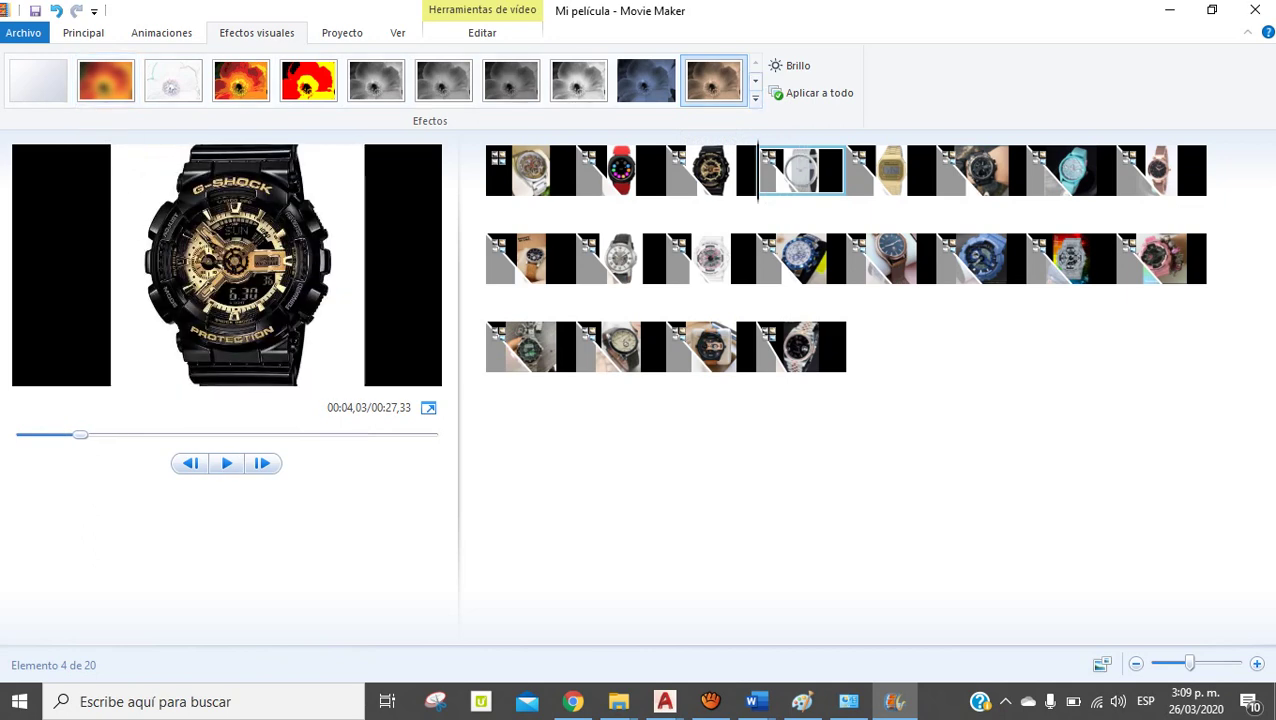
Pick the Cinematográfico effect from the full effects list and replay from the first clip
{"action": "left_click", "coordinate": [755, 98]}
{"action": "scroll", "coordinate": [380, 125], "scroll_direction": "down", "scroll_amount": 3}
{"action": "scroll", "coordinate": [380, 125], "scroll_direction": "up", "scroll_amount": 2}
{"action": "scroll", "coordinate": [380, 125], "scroll_direction": "down", "scroll_amount": 1}
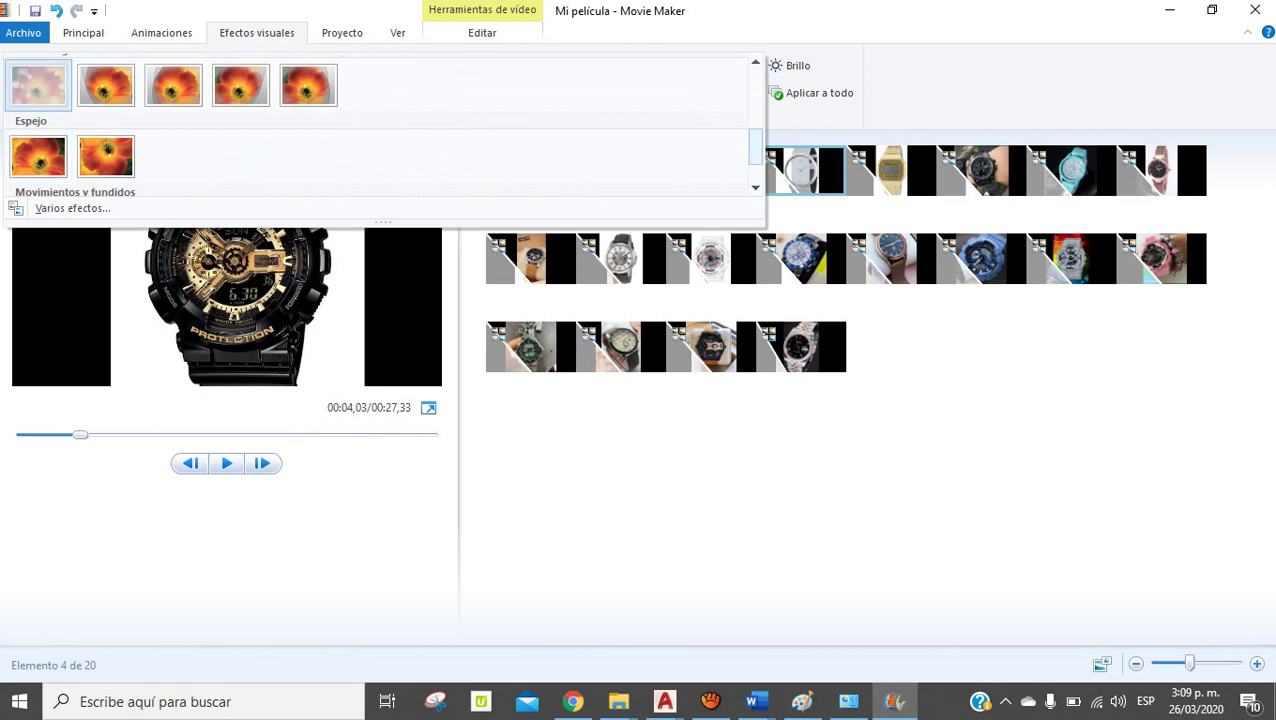
{"action": "left_click", "coordinate": [38, 80]}
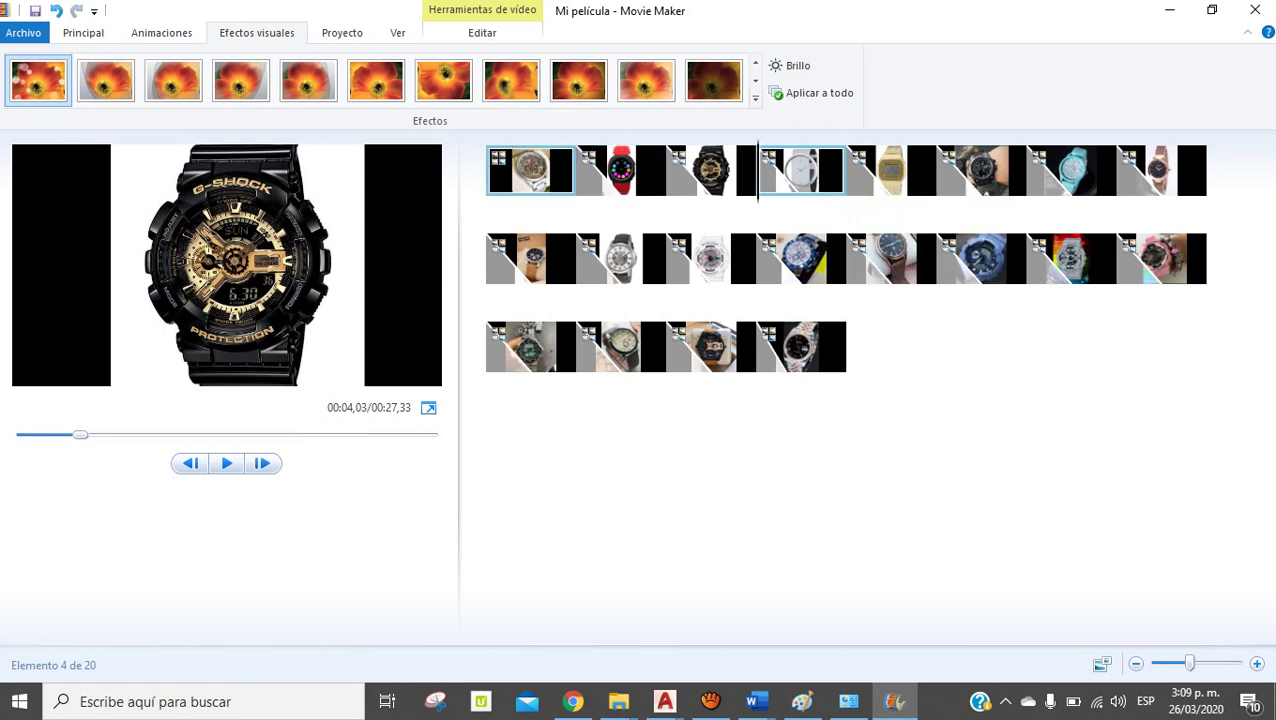
{"action": "left_click", "coordinate": [530, 175]}
{"action": "key", "text": "space"}
{"action": "key", "text": "space"}
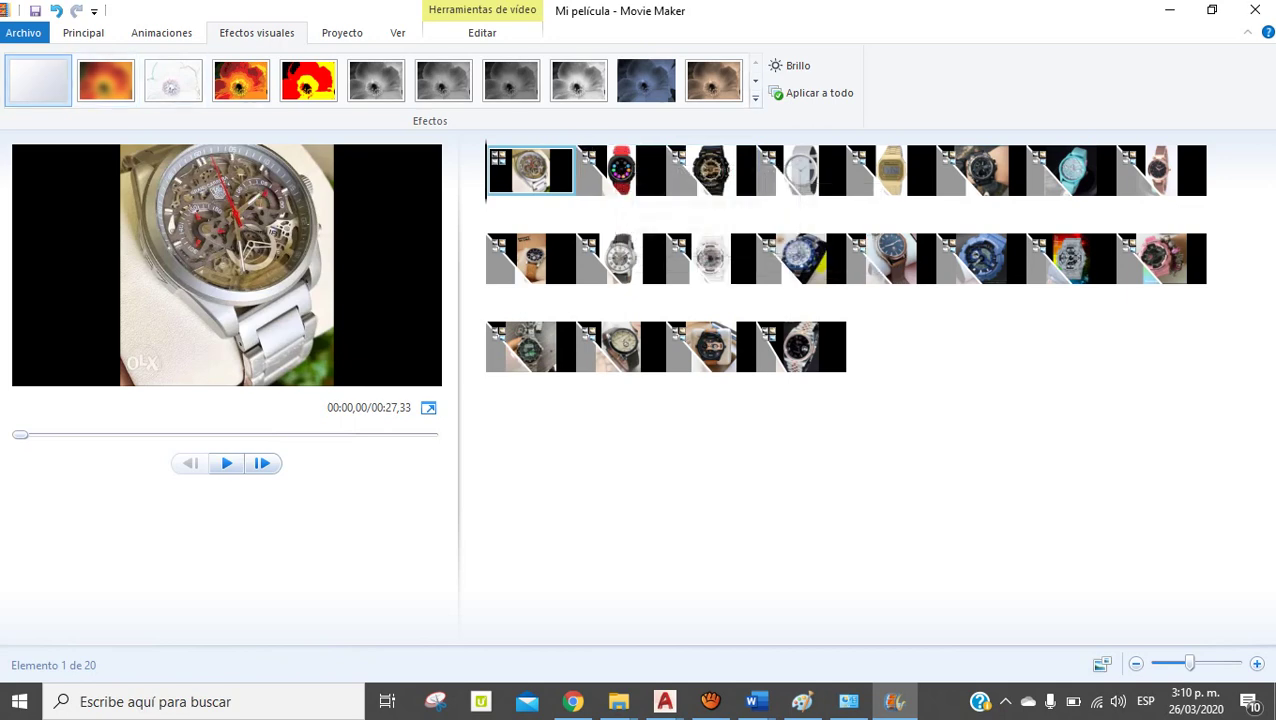
Add a 'Relojes' title card before the first clip and move its text higher
{"action": "left_click", "coordinate": [83, 33]}
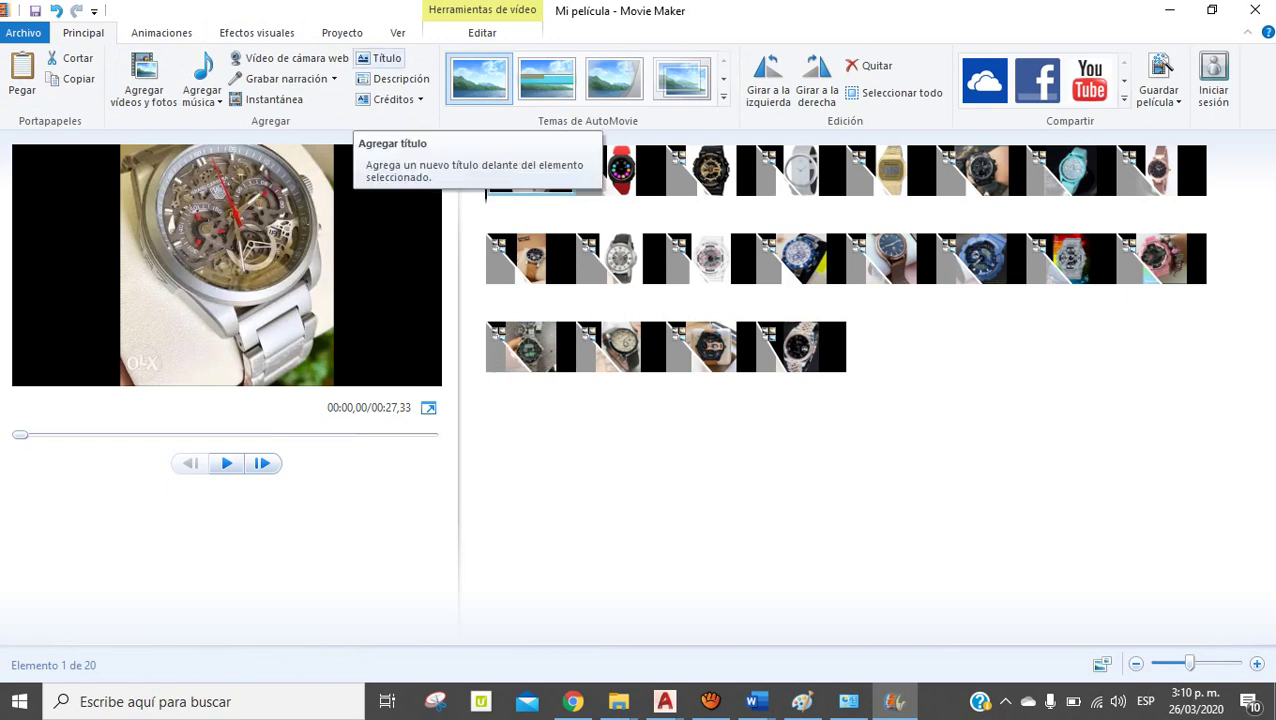
{"action": "left_click", "coordinate": [381, 58]}
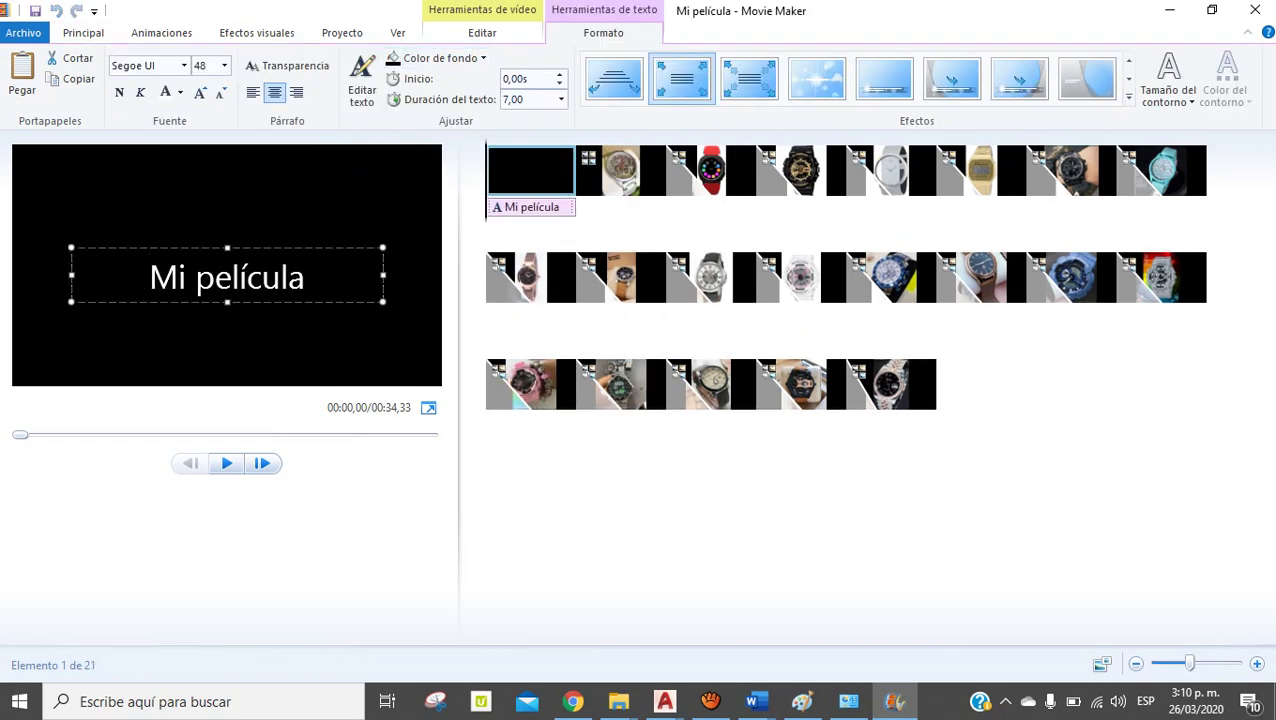
{"action": "type", "text": "R"}
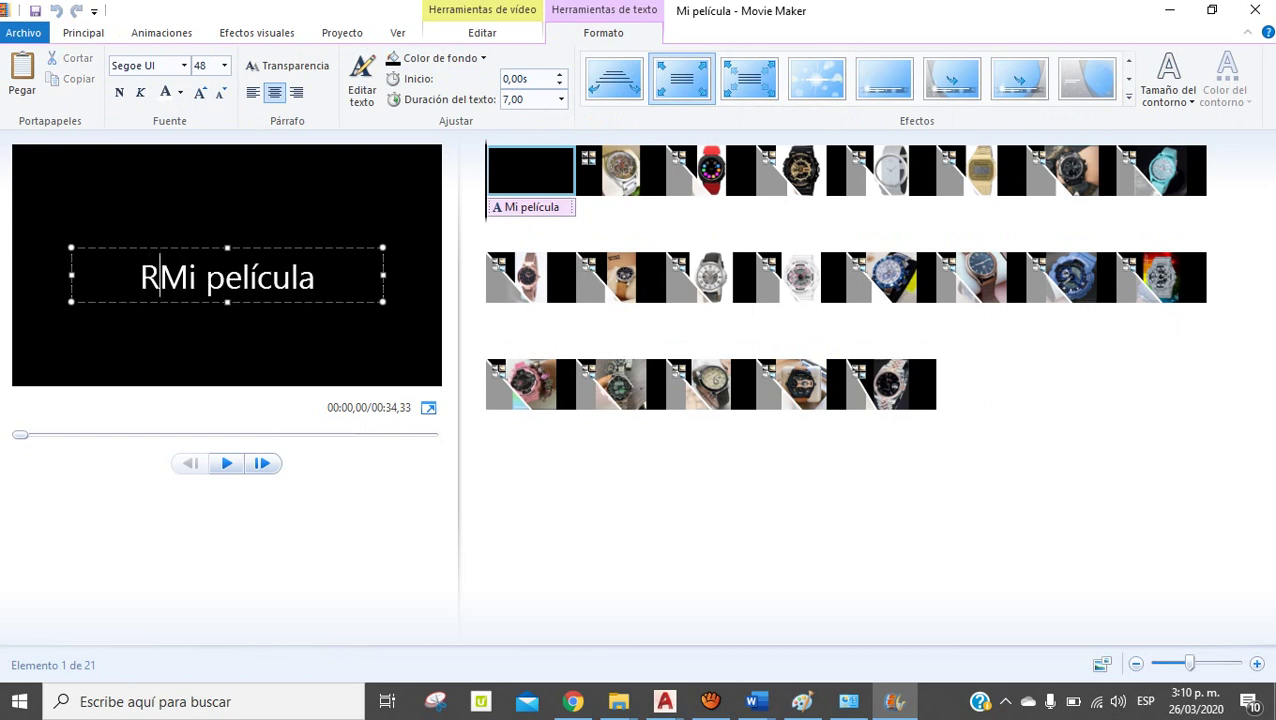
{"action": "type", "text": "elojes"}
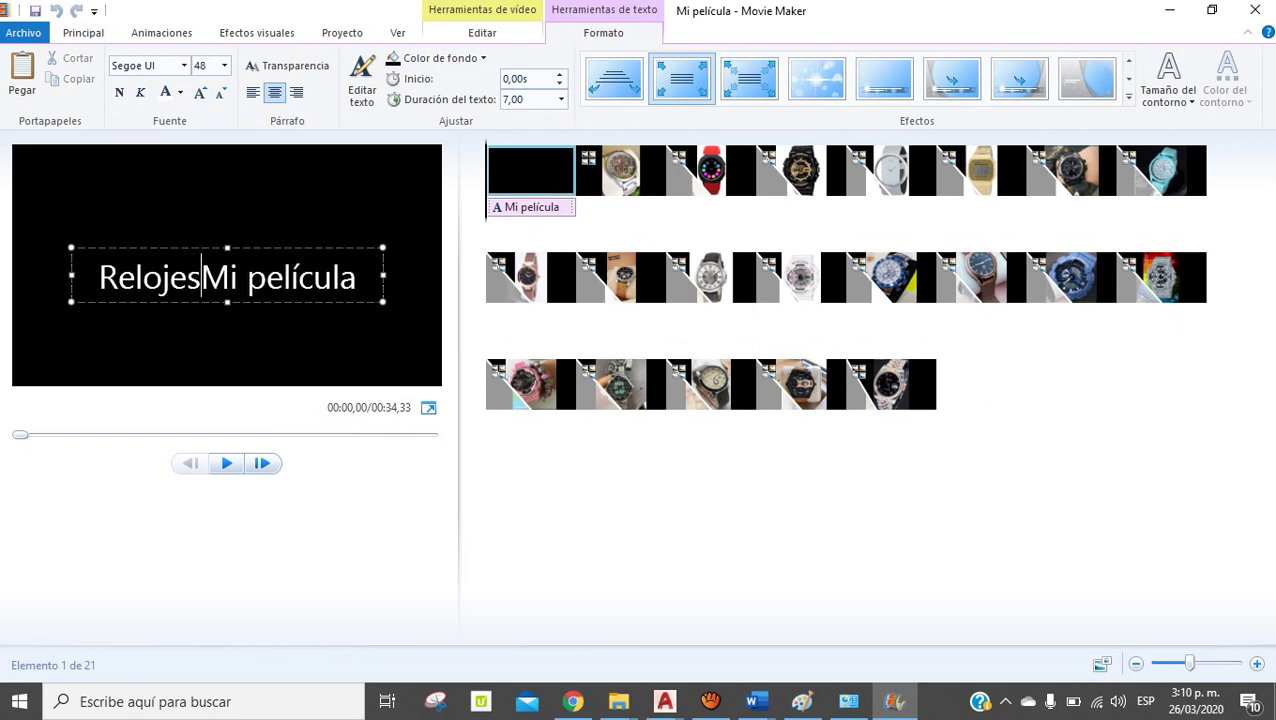
{"action": "key", "text": "Delete"}
{"action": "key", "text": "Delete"}
{"action": "key", "text": "Delete"}
{"action": "key", "text": "BackSpace"}
{"action": "key", "text": "Delete"}
{"action": "key", "text": "Delete"}
{"action": "key", "text": "Delete"}
{"action": "key", "text": "Delete"}
{"action": "key", "text": "Delete"}
{"action": "key", "text": "Delete"}
{"action": "key", "text": "Delete"}
{"action": "key", "text": "Delete"}
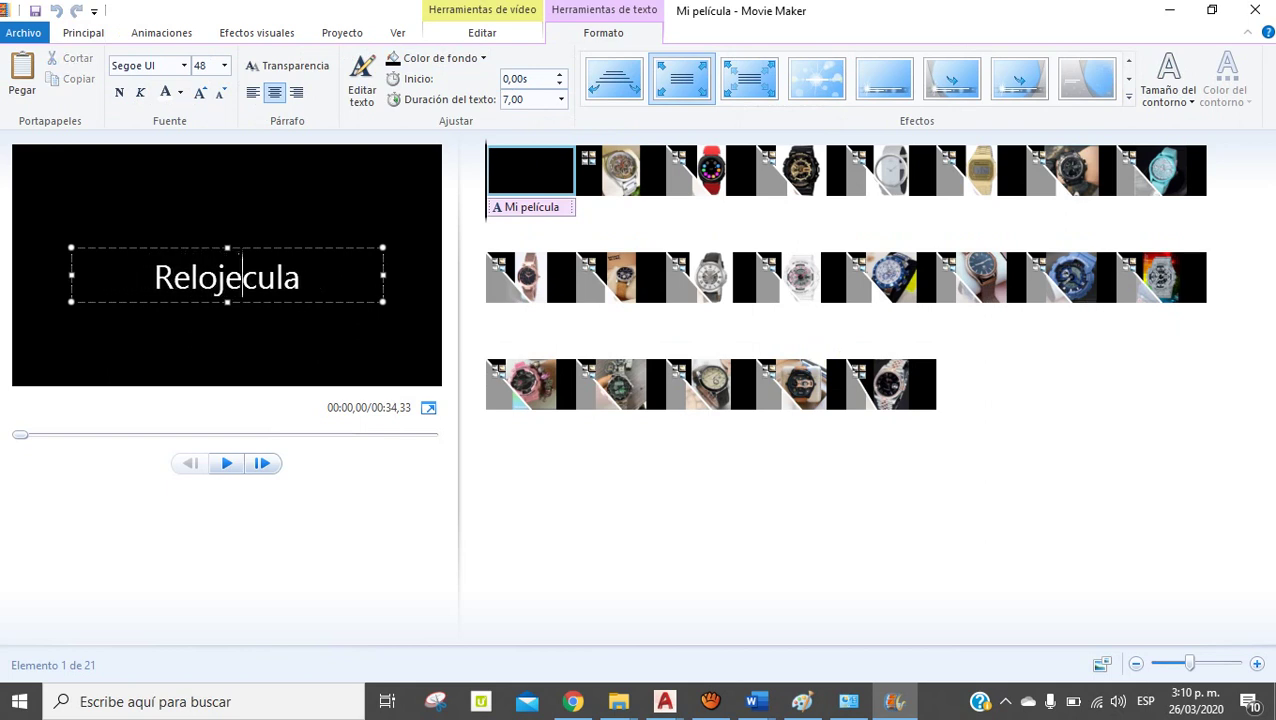
{"action": "type", "text": "s"}
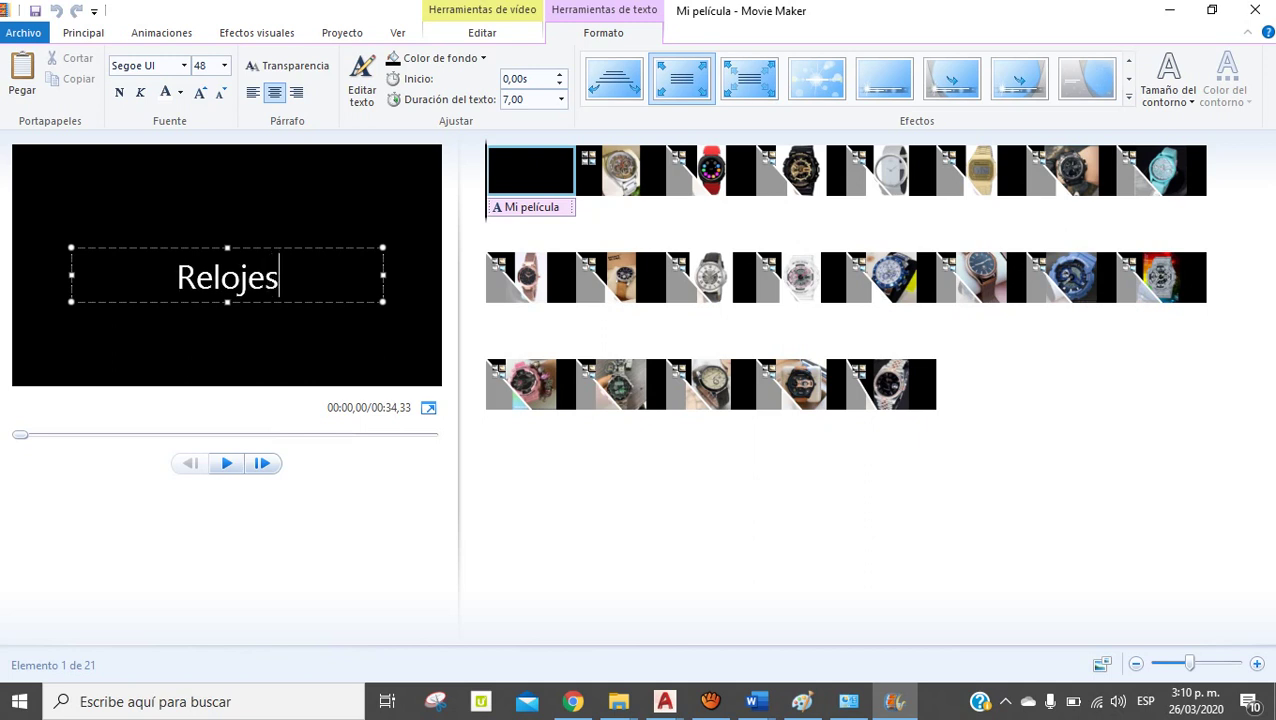
{"action": "left_click_drag", "start_coordinate": [150, 248], "coordinate": [150, 205]}
Give the title a blue background, 4,00-second text duration and Rockwell Extra Bold font, then preview
{"action": "left_click", "coordinate": [440, 58]}
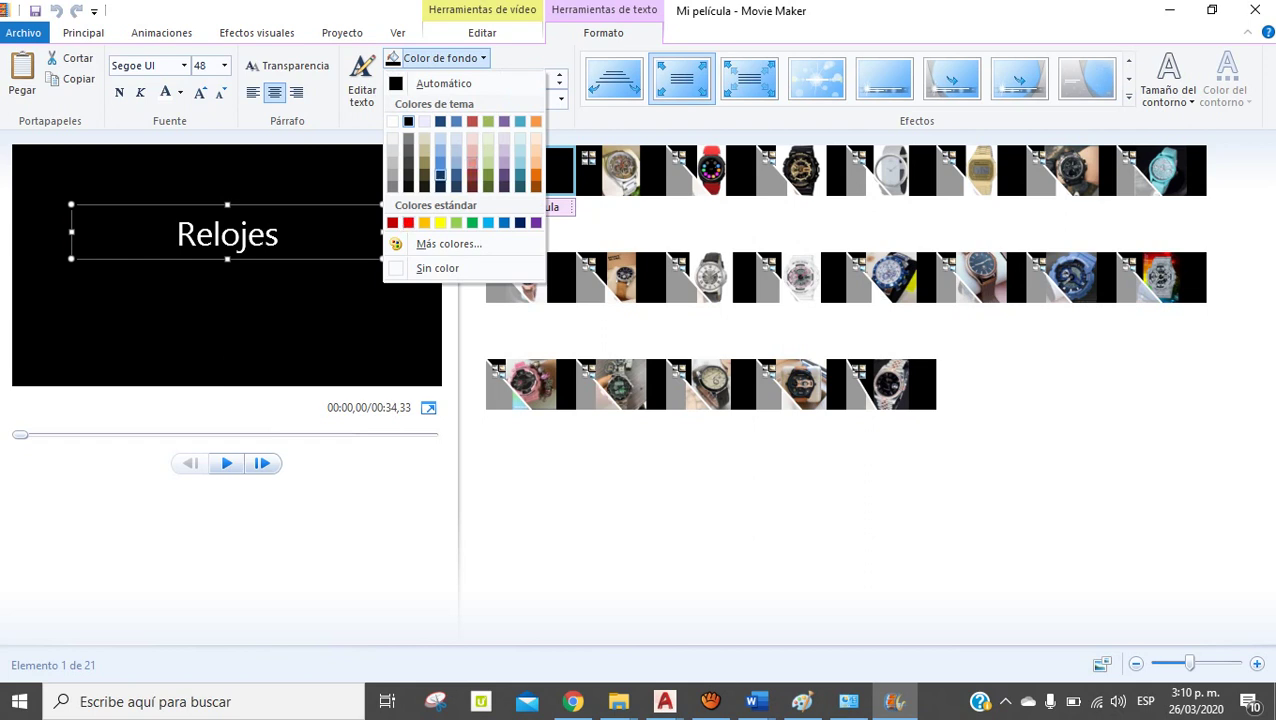
{"action": "left_click", "coordinate": [440, 160]}
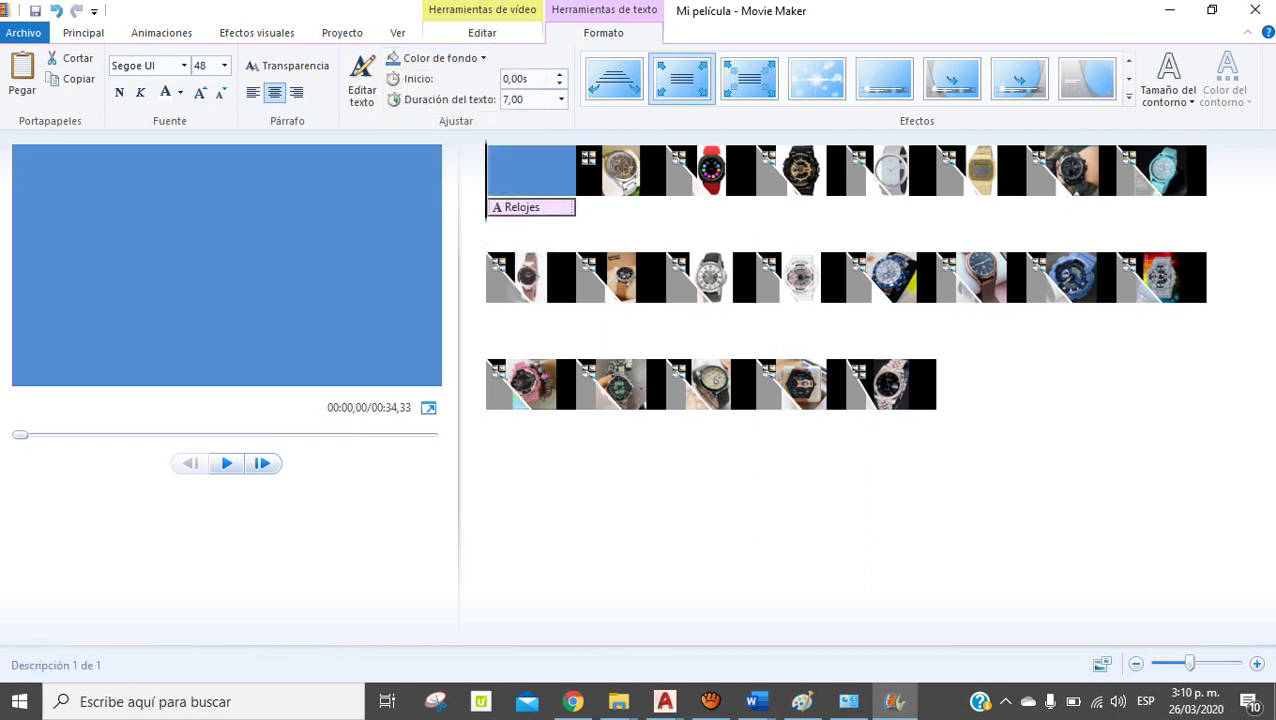
{"action": "left_click", "coordinate": [362, 80]}
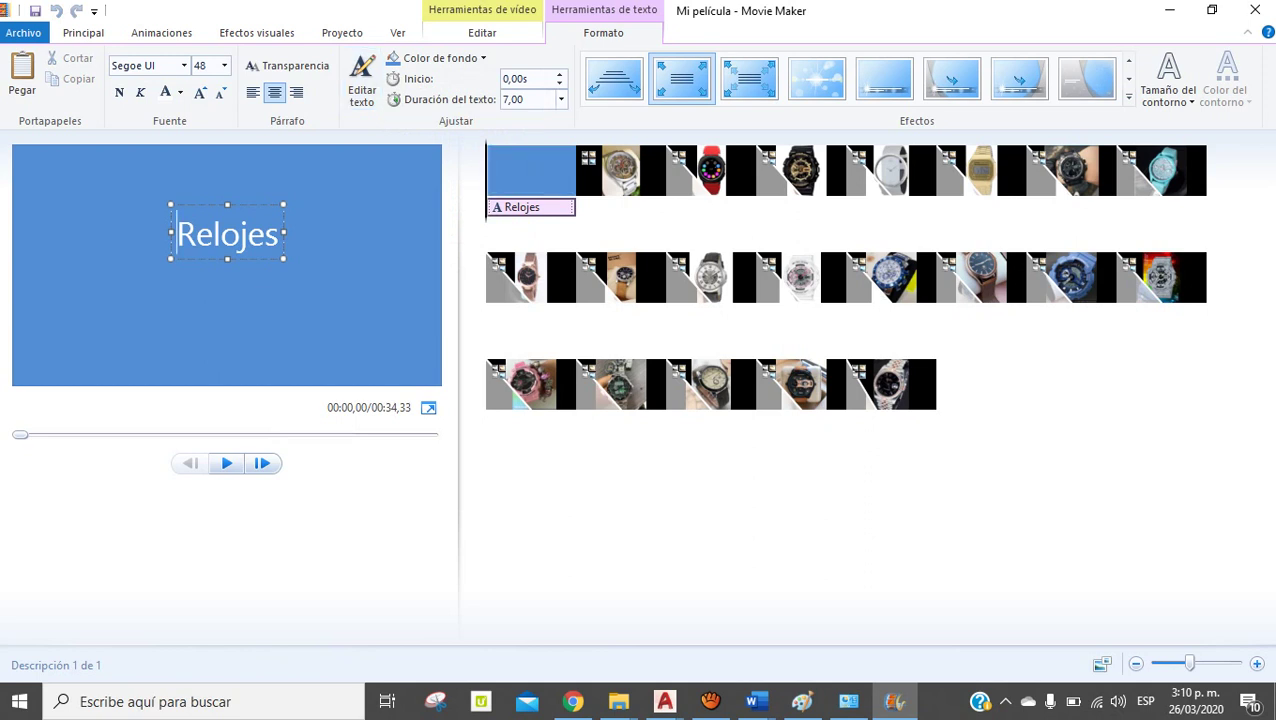
{"action": "left_click", "coordinate": [561, 99]}
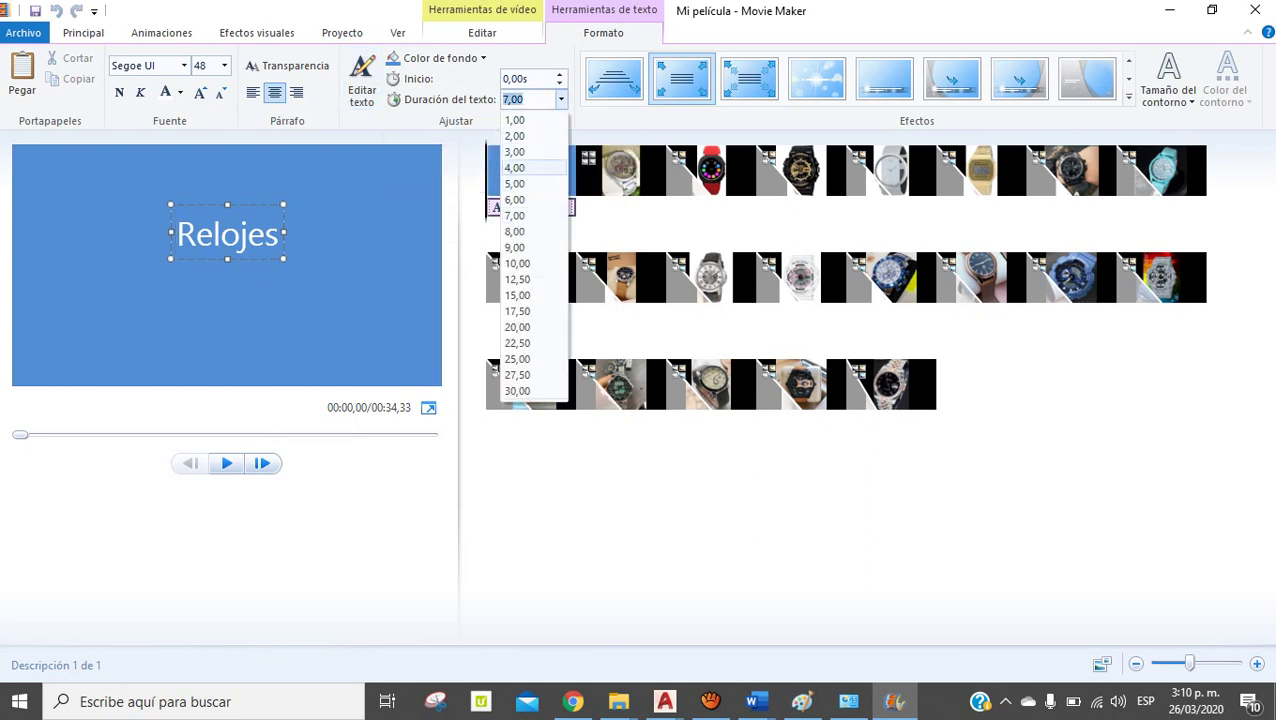
{"action": "left_click", "coordinate": [514, 167]}
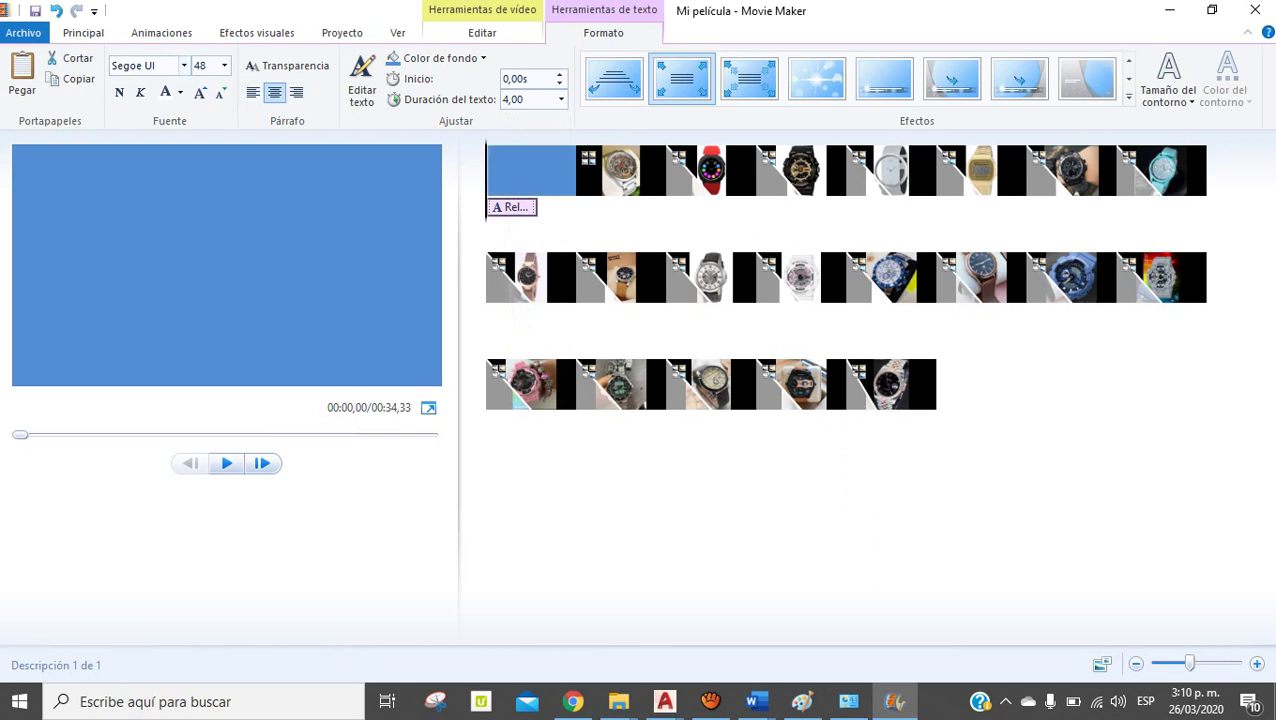
{"action": "left_click", "coordinate": [184, 65]}
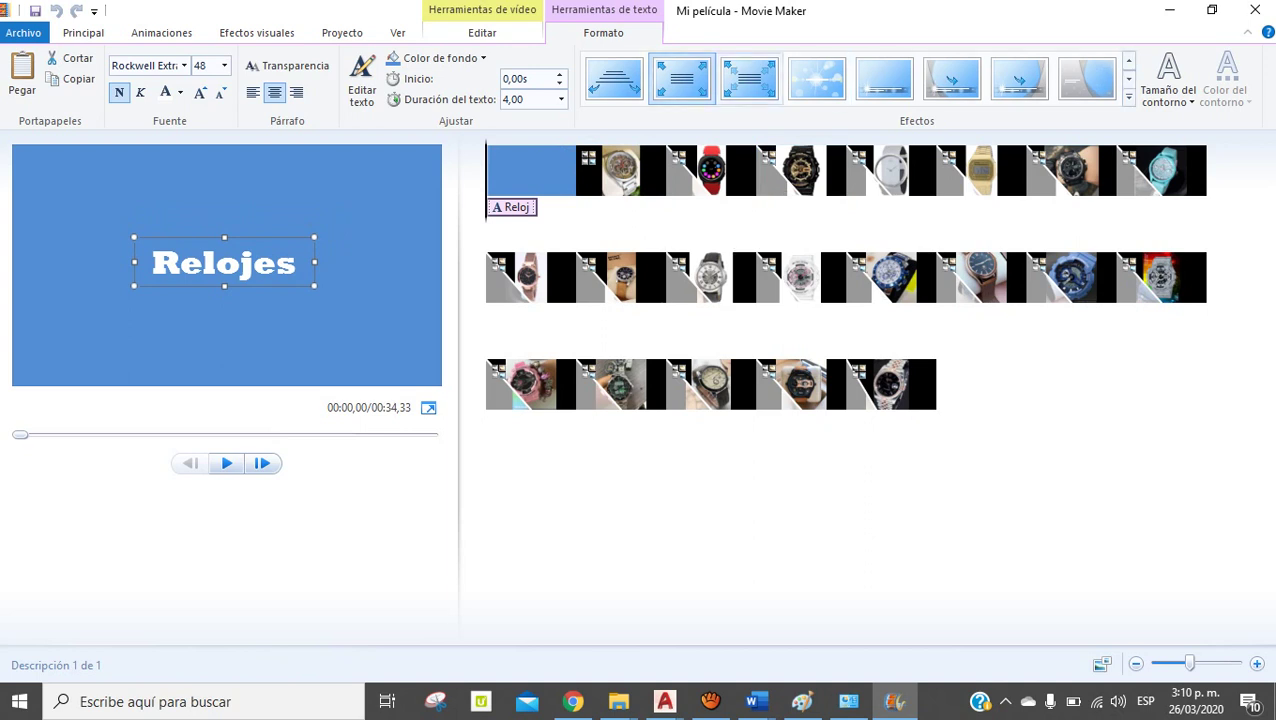
{"action": "key", "text": "space"}
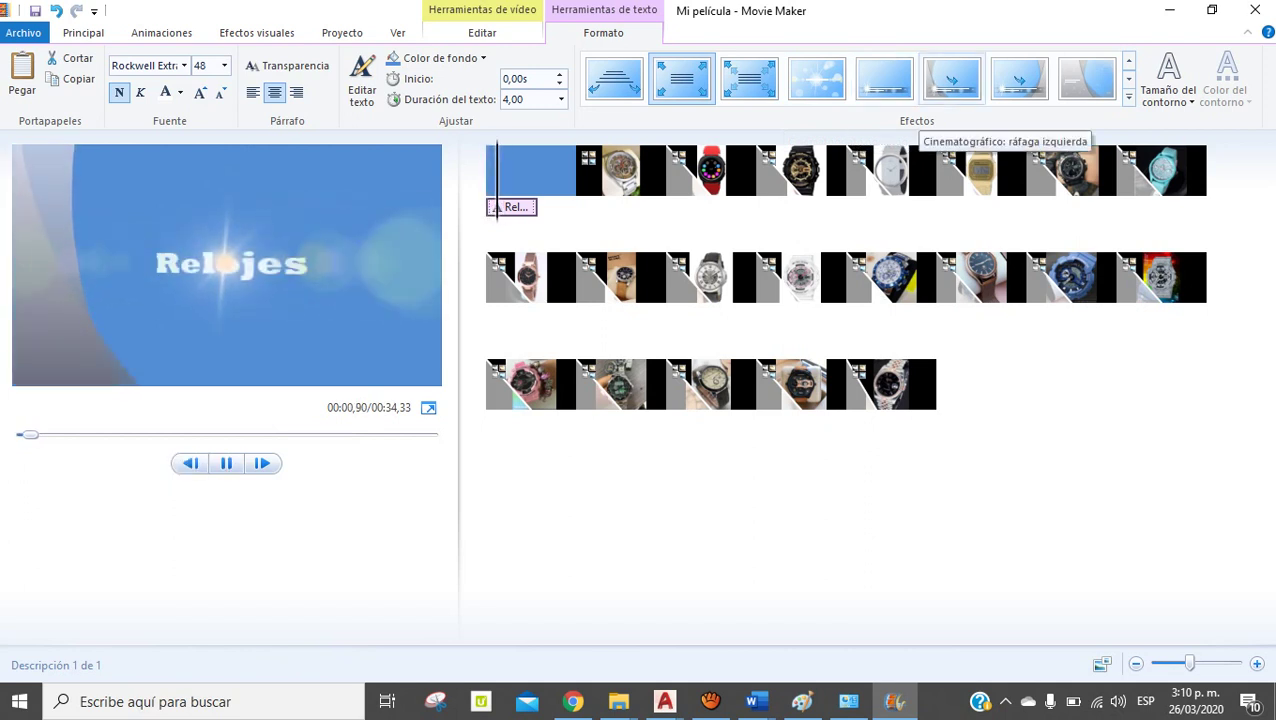
Apply the Cinematográfico: ráfaga effect to the title, preview it, and reselect its text duration
{"action": "left_click", "coordinate": [952, 80]}
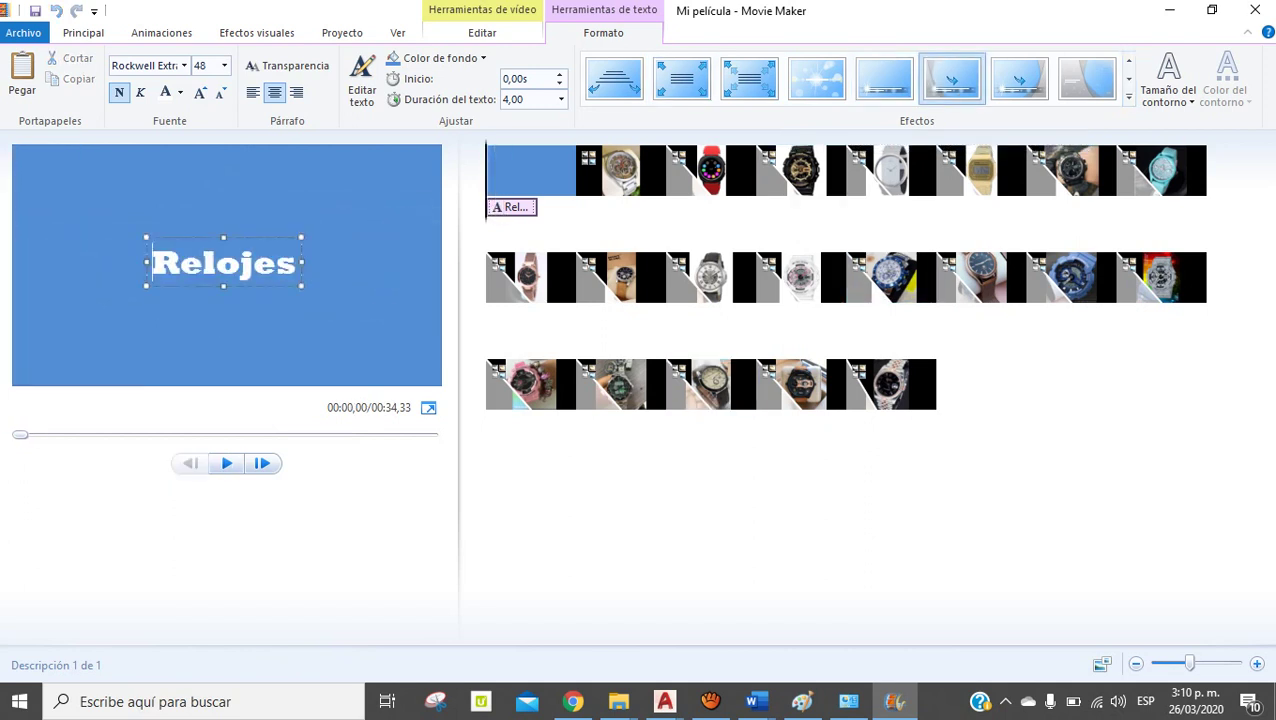
{"action": "left_click", "coordinate": [226, 463]}
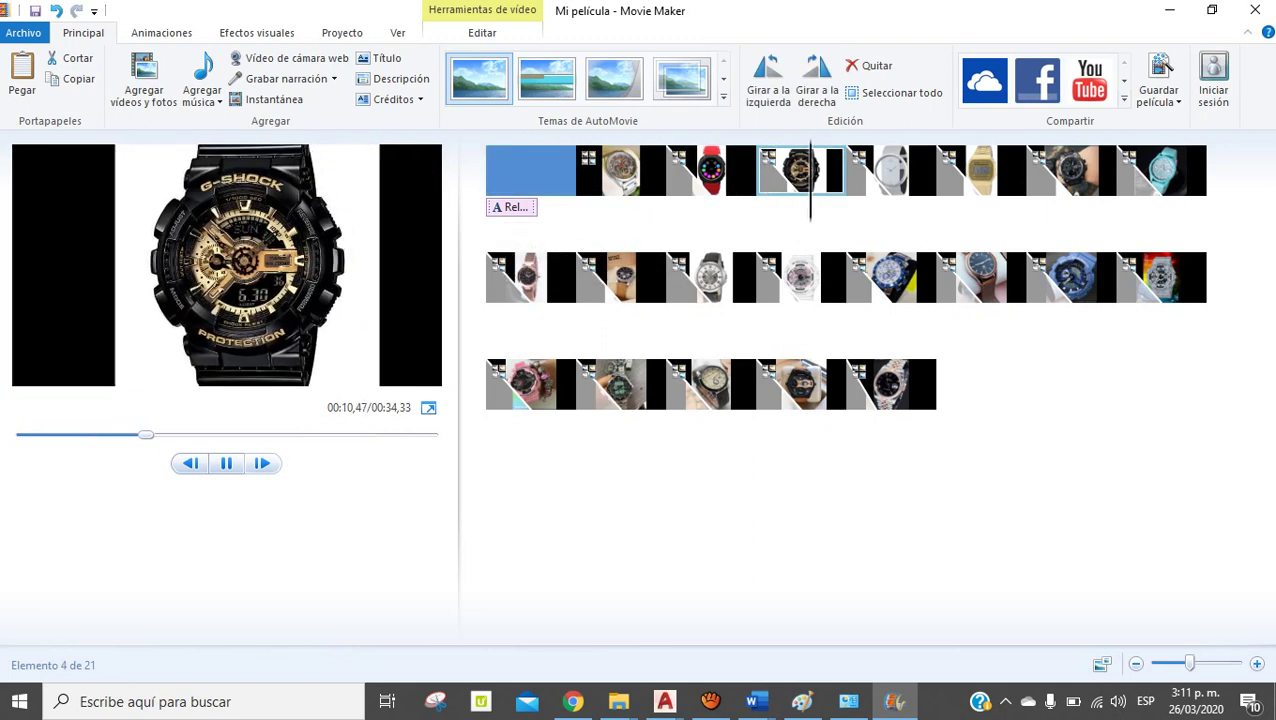
{"action": "key", "text": "space"}
{"action": "left_click", "coordinate": [512, 207]}
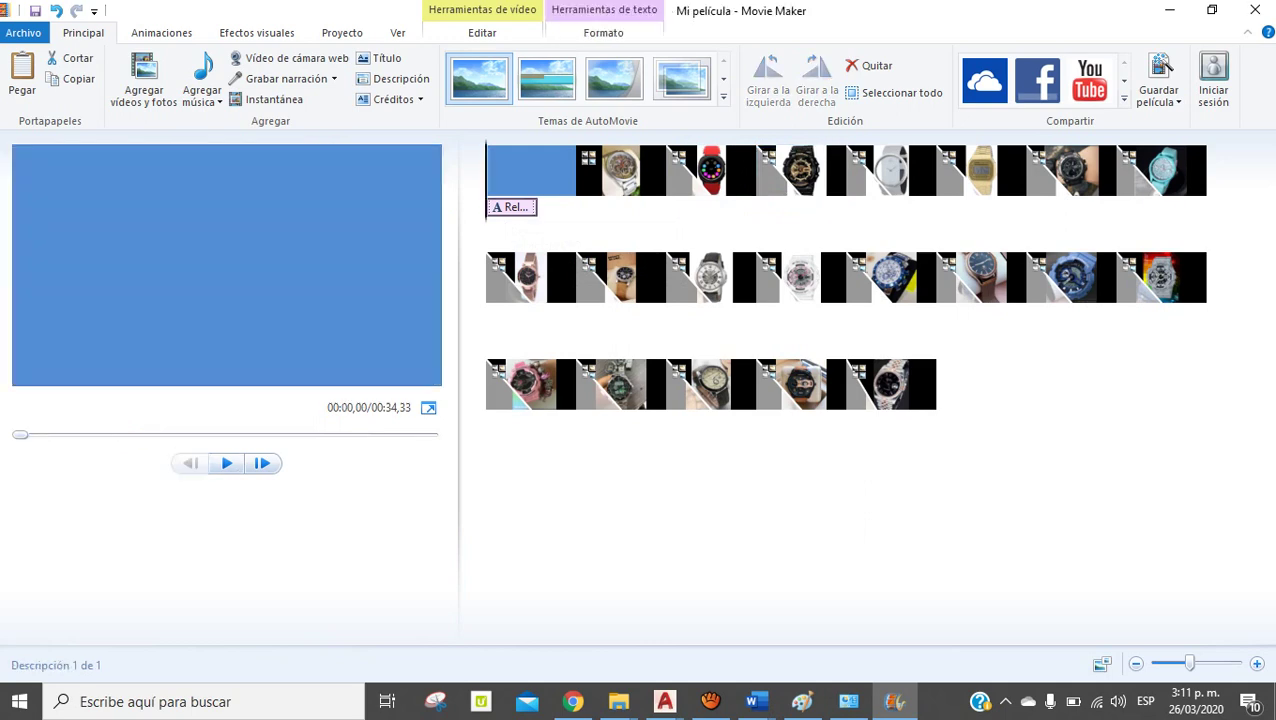
{"action": "mouse_move", "coordinate": [512, 207]}
{"action": "left_mouse_down"}
{"action": "mouse_move", "coordinate": [604, 207]}
{"action": "mouse_move", "coordinate": [492, 209]}
{"action": "left_mouse_up"}
{"action": "left_click", "coordinate": [500, 209]}
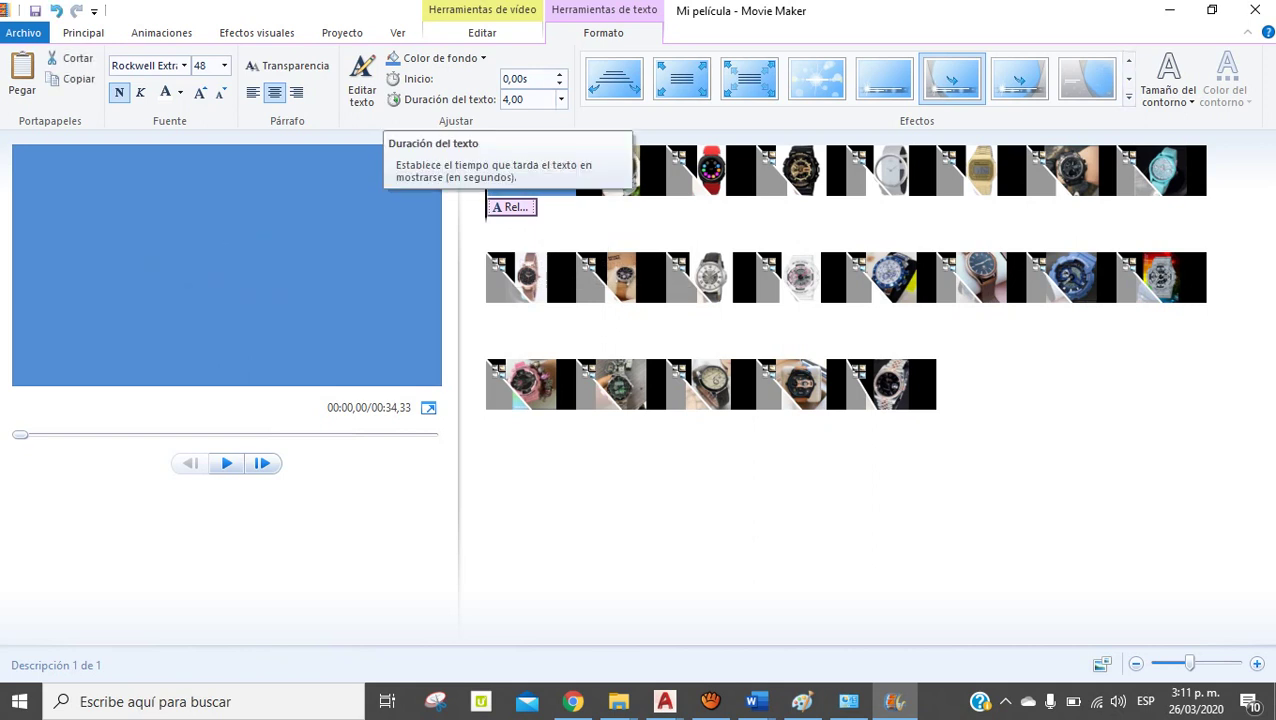
{"action": "left_click", "coordinate": [514, 99]}
{"action": "type", "text": "20,00"}
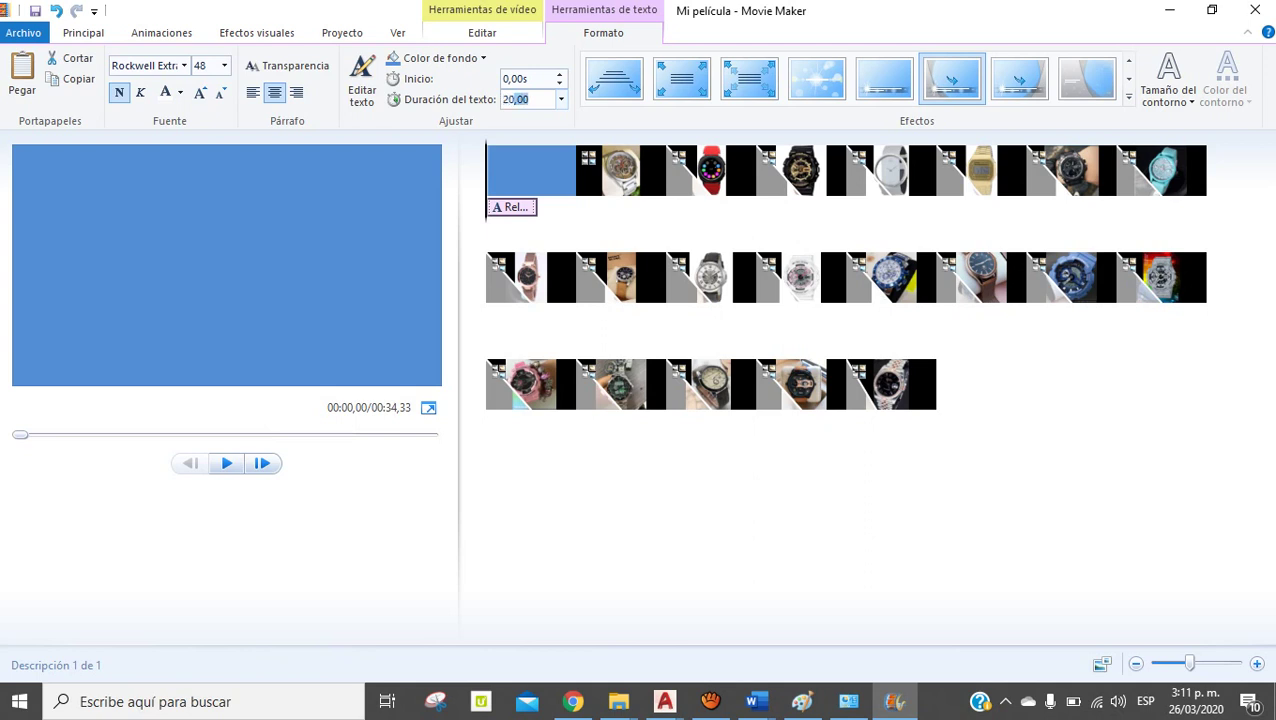
{"action": "key", "text": "Return"}
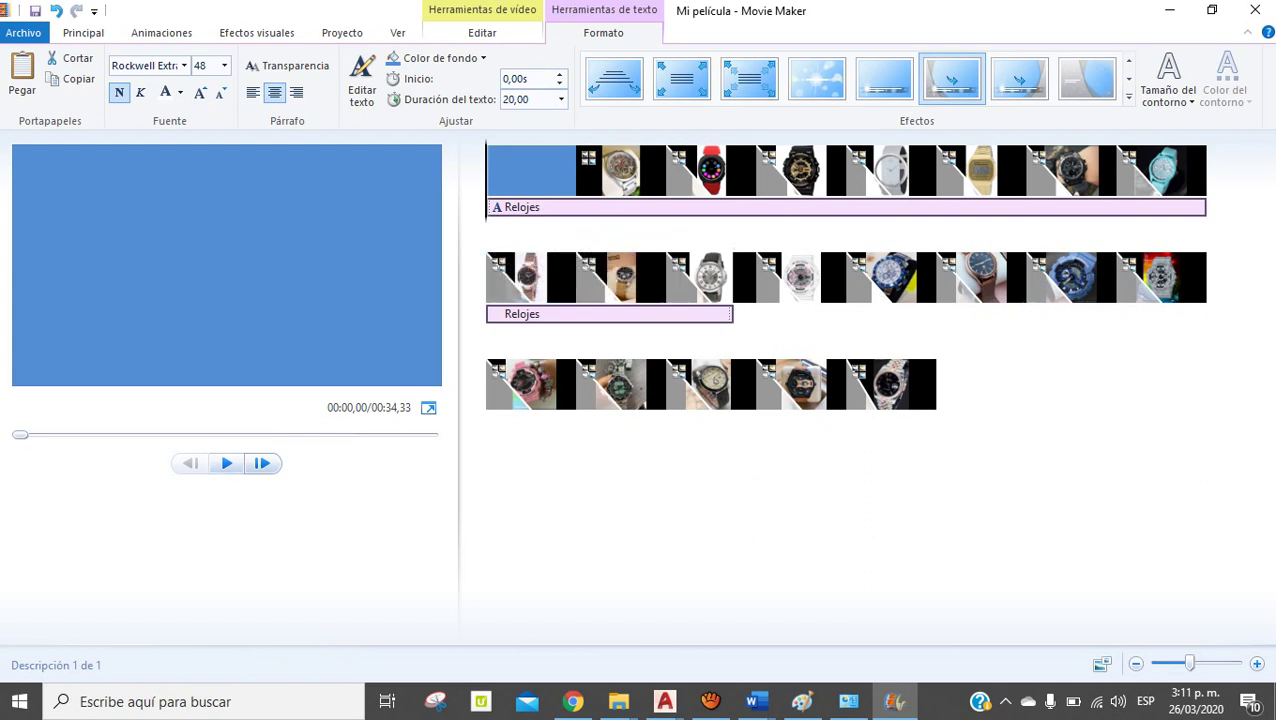
{"action": "key", "text": "space"}
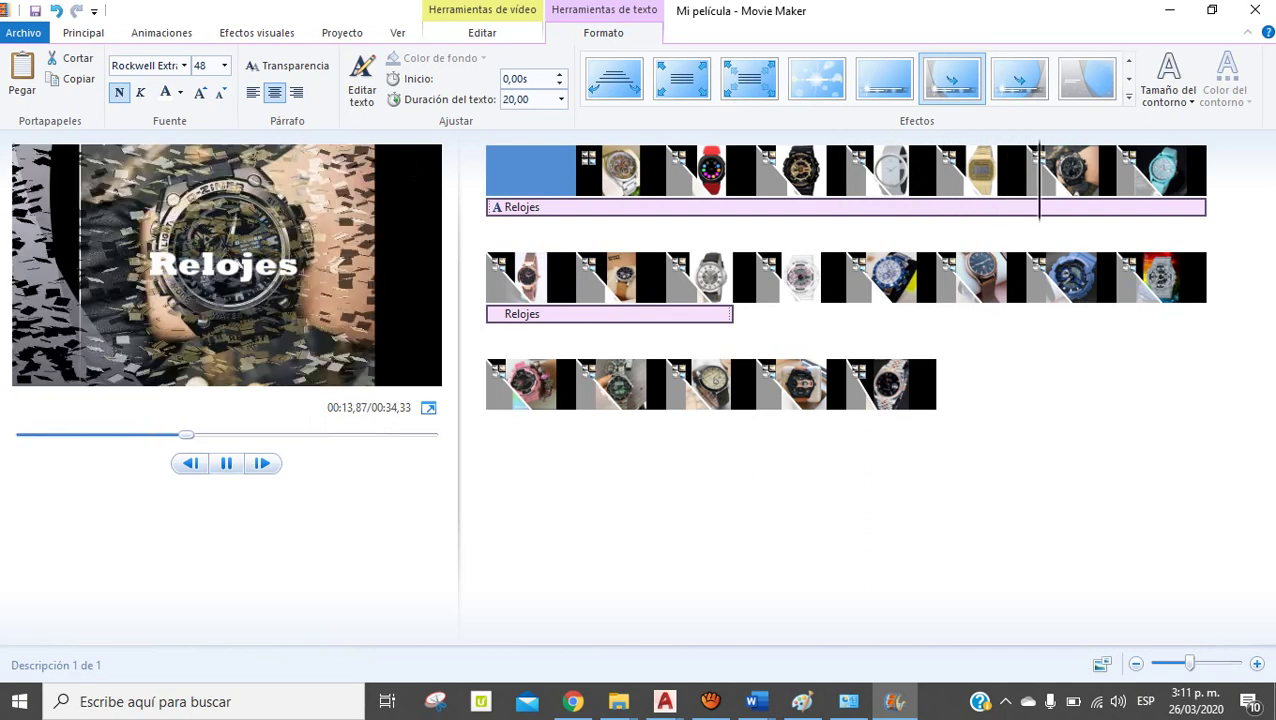
{"action": "key", "text": "space"}
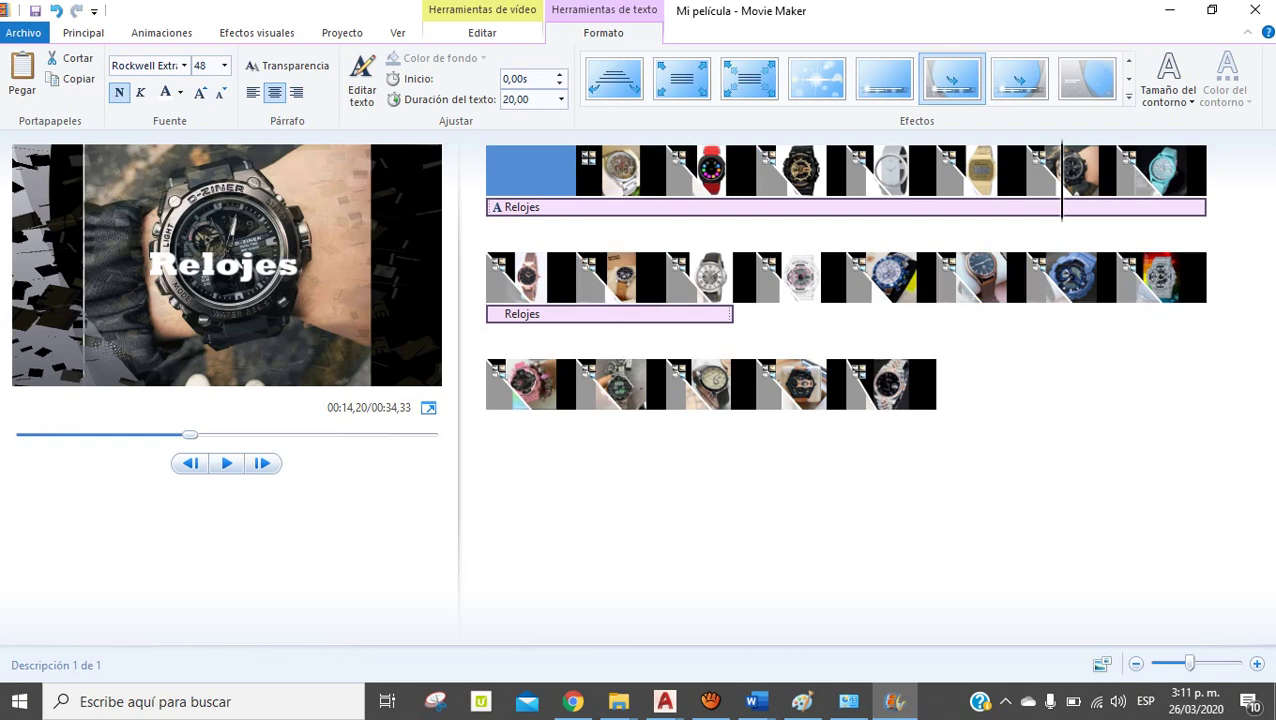
{"action": "left_click", "coordinate": [503, 99]}
{"action": "left_click", "coordinate": [503, 99]}
{"action": "double_click", "coordinate": [503, 99]}
{"action": "type", "text": "4"}
{"action": "left_click", "coordinate": [1070, 170]}
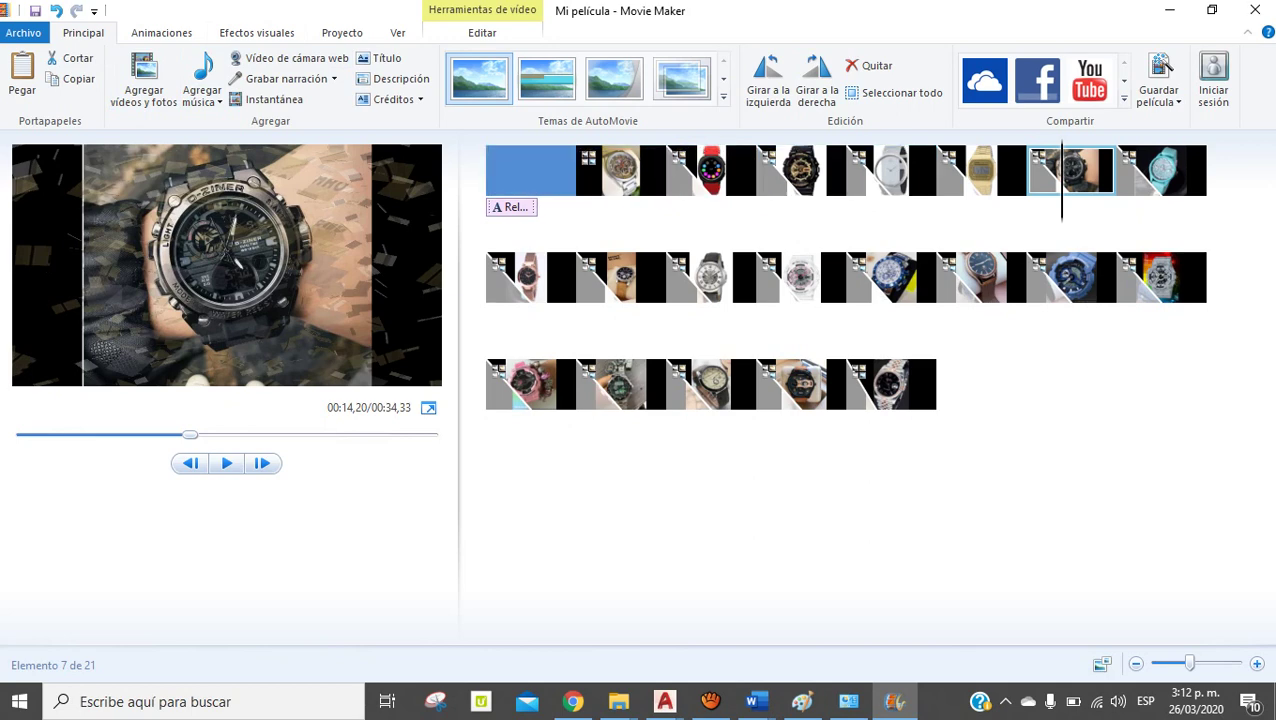
Play the slideshow's ending, then add a placeholder caption to the black G-Shock photo
{"action": "left_click", "coordinate": [890, 384]}
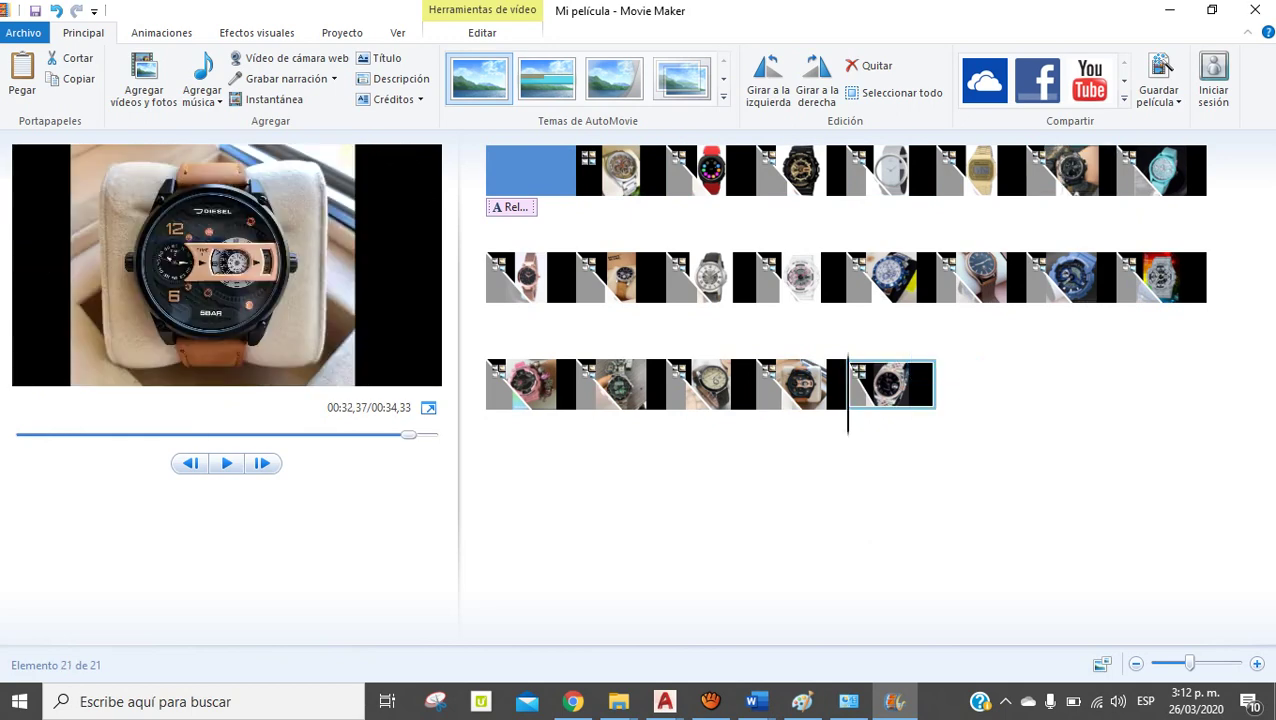
{"action": "key", "text": "space"}
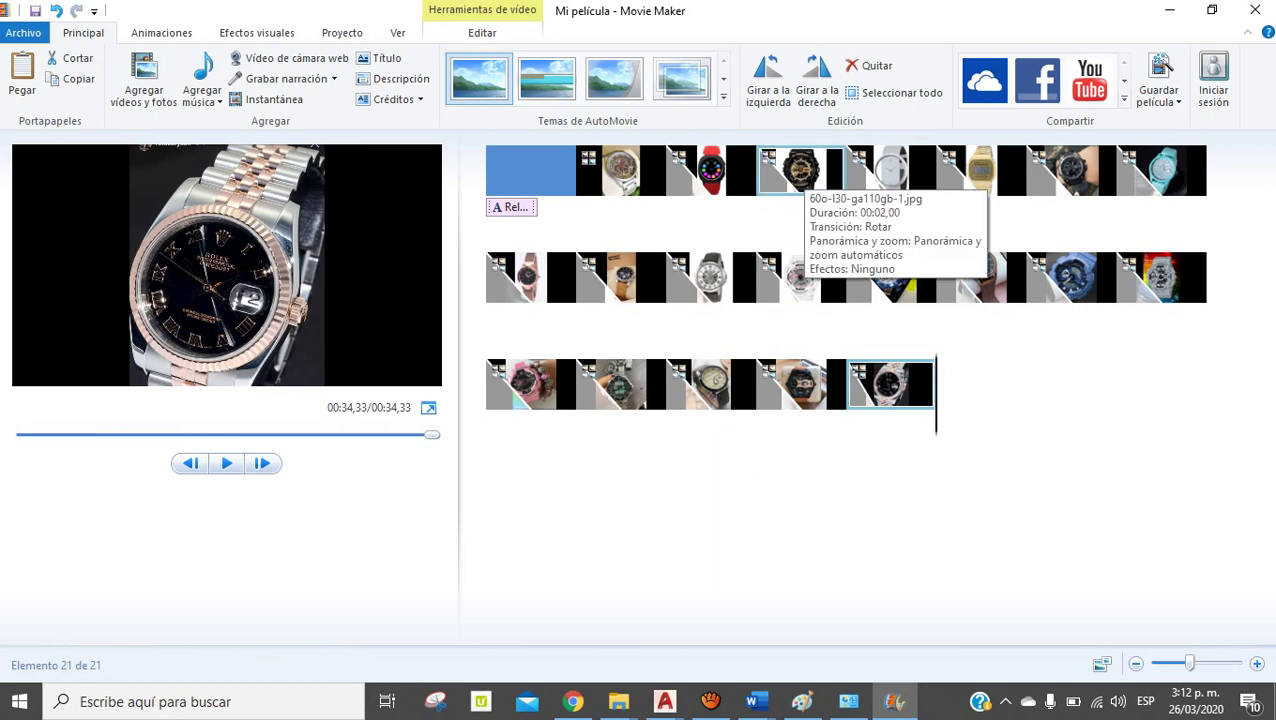
{"action": "left_click", "coordinate": [800, 172]}
{"action": "left_click", "coordinate": [395, 79]}
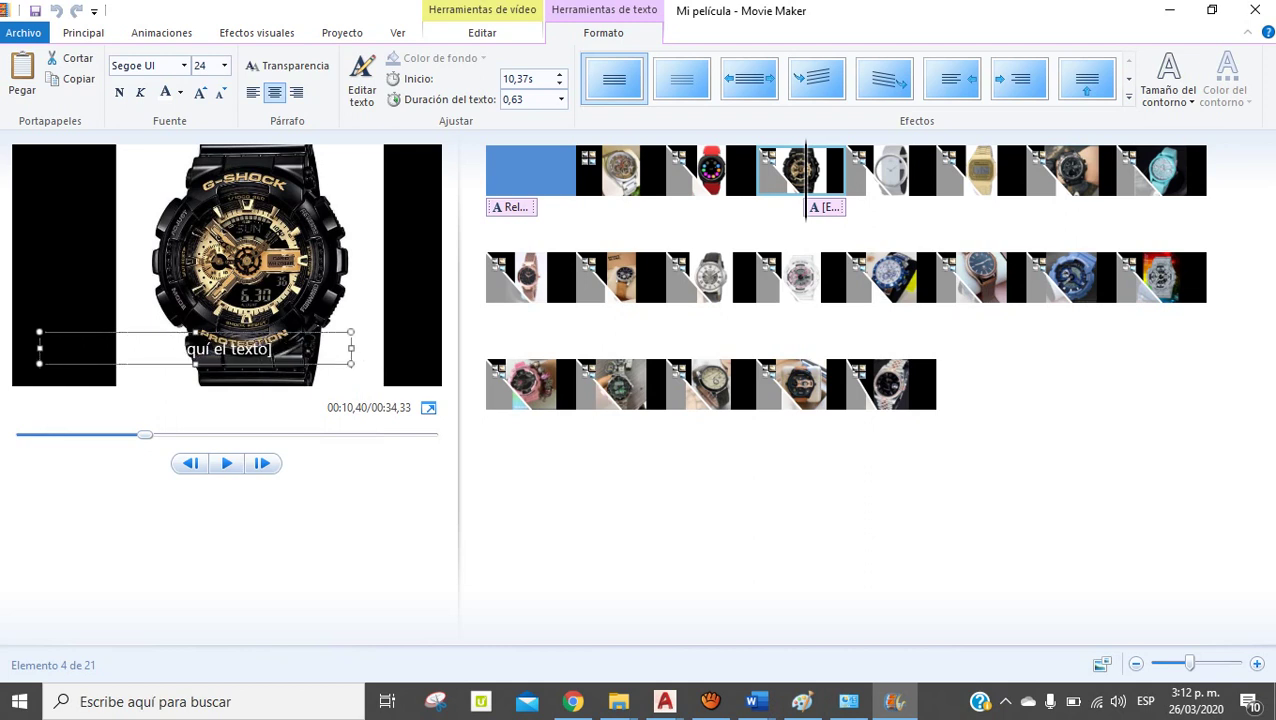
Type 'CASIO' as the caption in a narrow box at the top-left of the frame
{"action": "left_click_drag", "start_coordinate": [195, 348], "coordinate": [173, 249]}
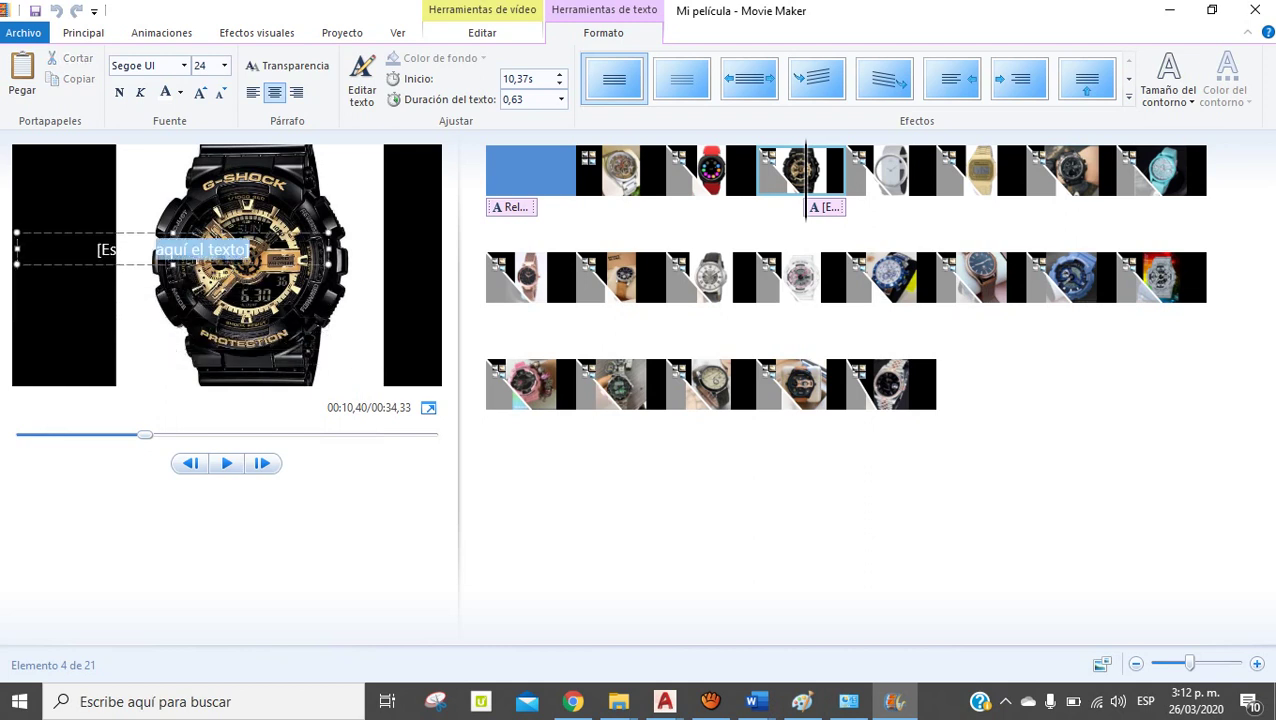
{"action": "type", "text": "CASIO"}
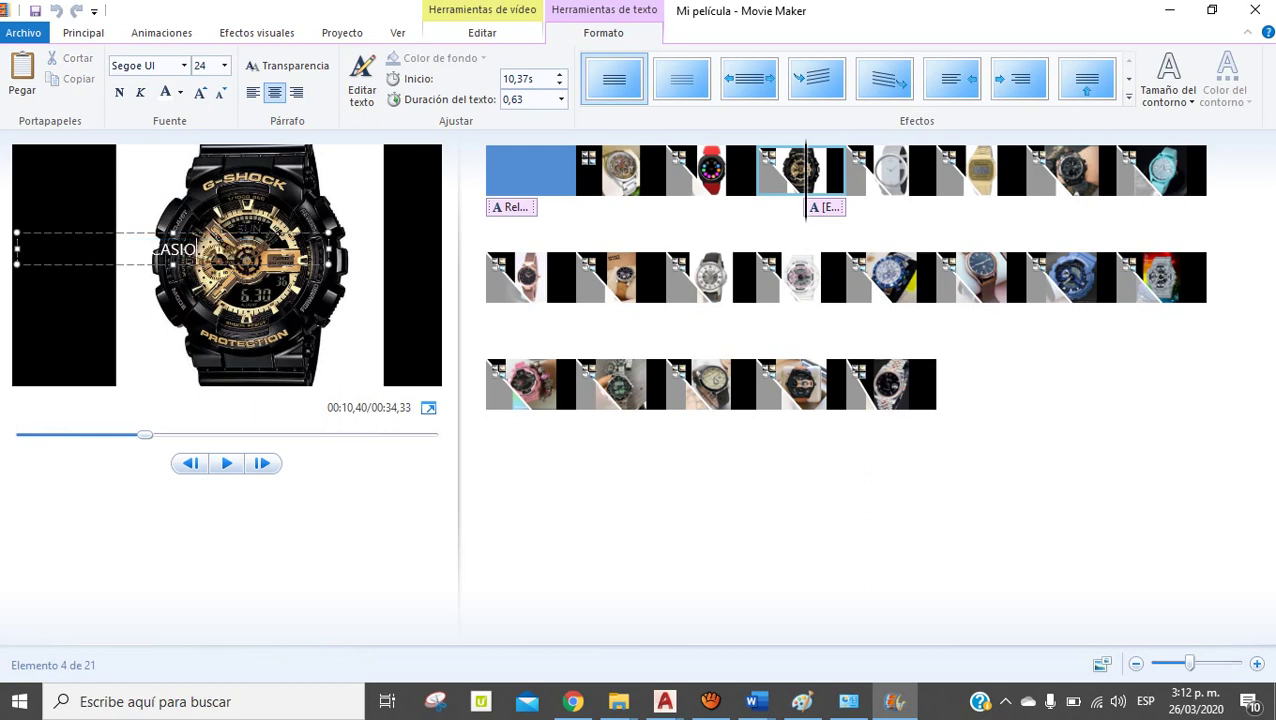
{"action": "left_click_drag", "start_coordinate": [330, 249], "coordinate": [68, 185]}
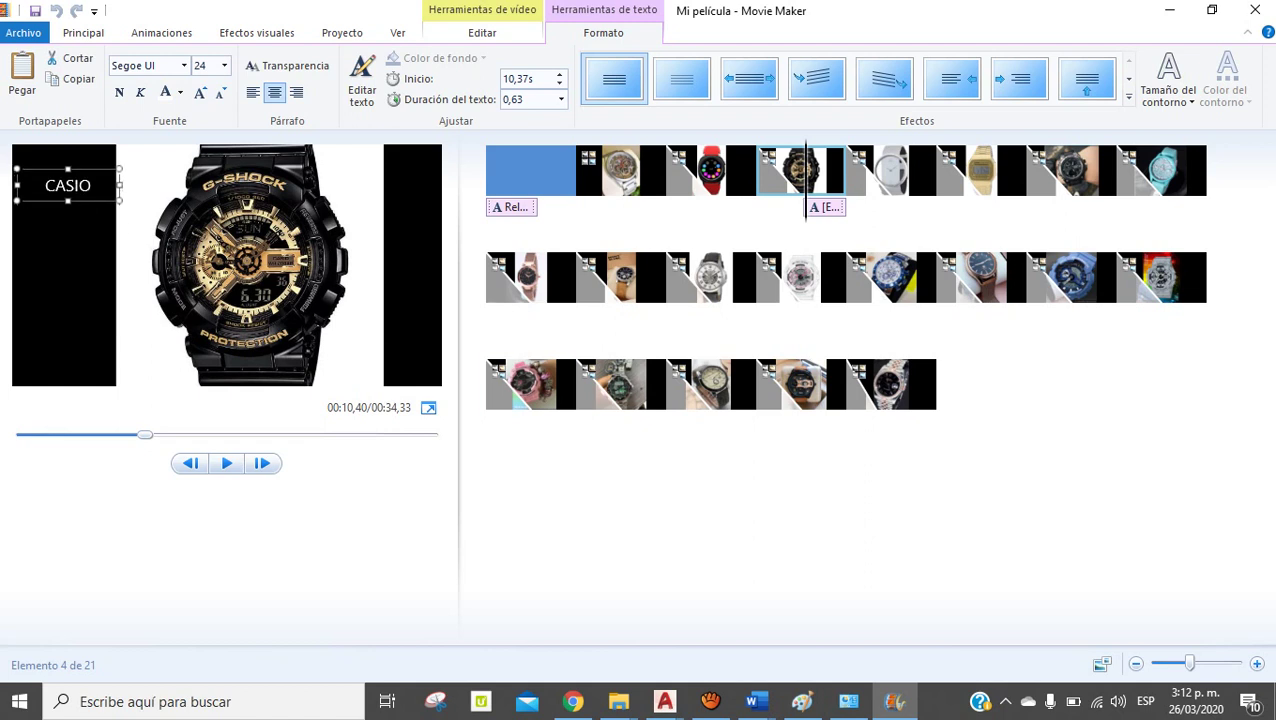
Shift the CASIO caption on the timeline to start with the G-Shock photo, then go to the end
{"action": "left_click", "coordinate": [825, 207]}
{"action": "left_click_drag", "start_coordinate": [825, 207], "coordinate": [748, 210]}
{"action": "left_click", "coordinate": [786, 175]}
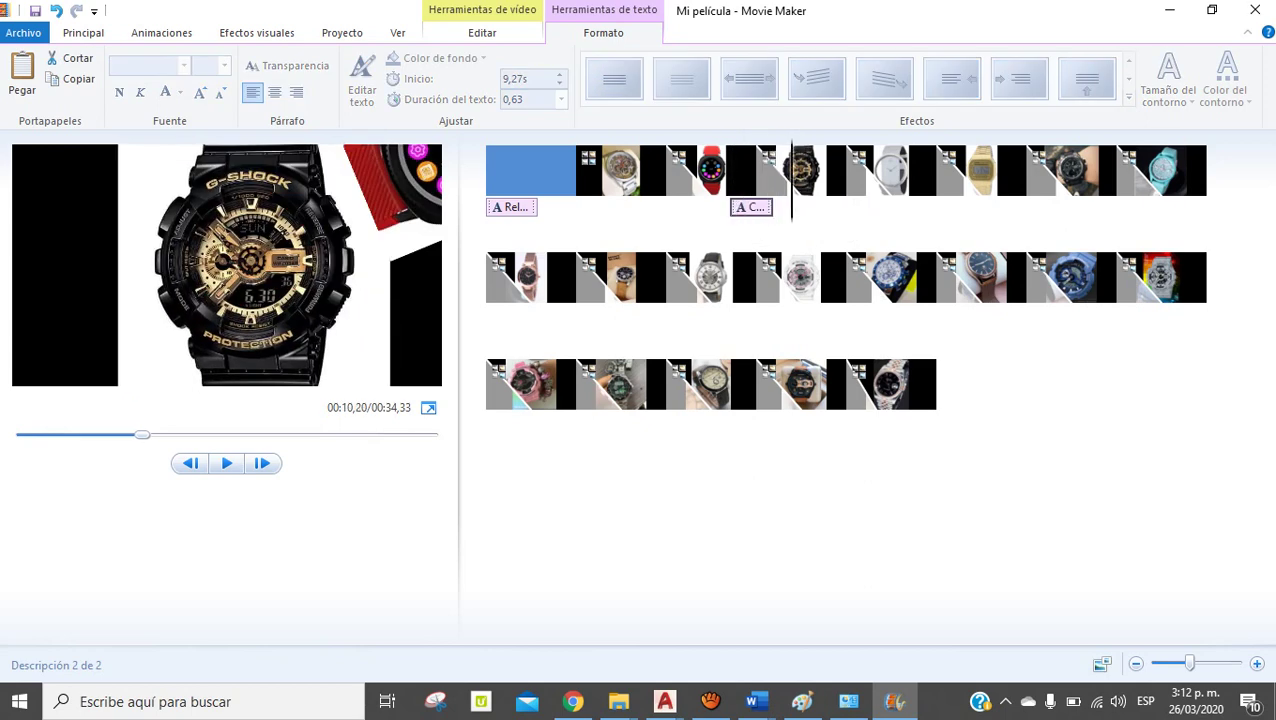
{"action": "left_click_drag", "start_coordinate": [750, 207], "coordinate": [816, 210]}
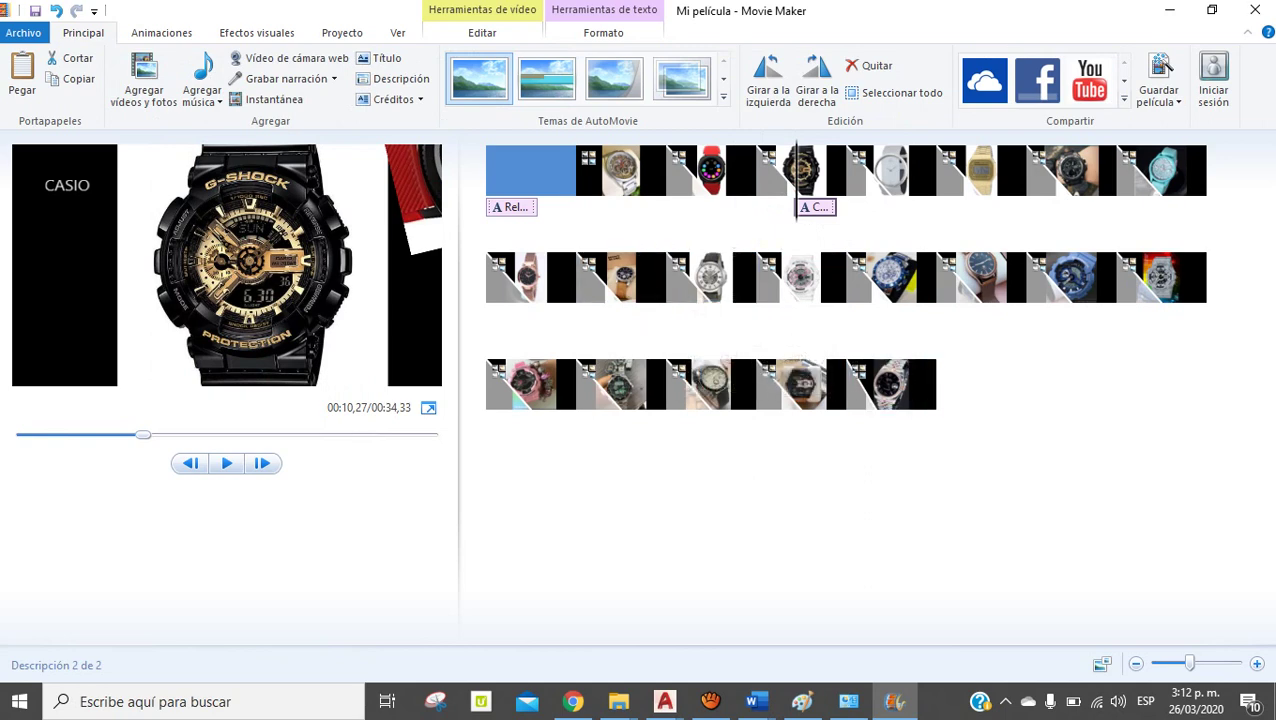
{"action": "left_click", "coordinate": [849, 385]}
{"action": "key", "text": "End"}
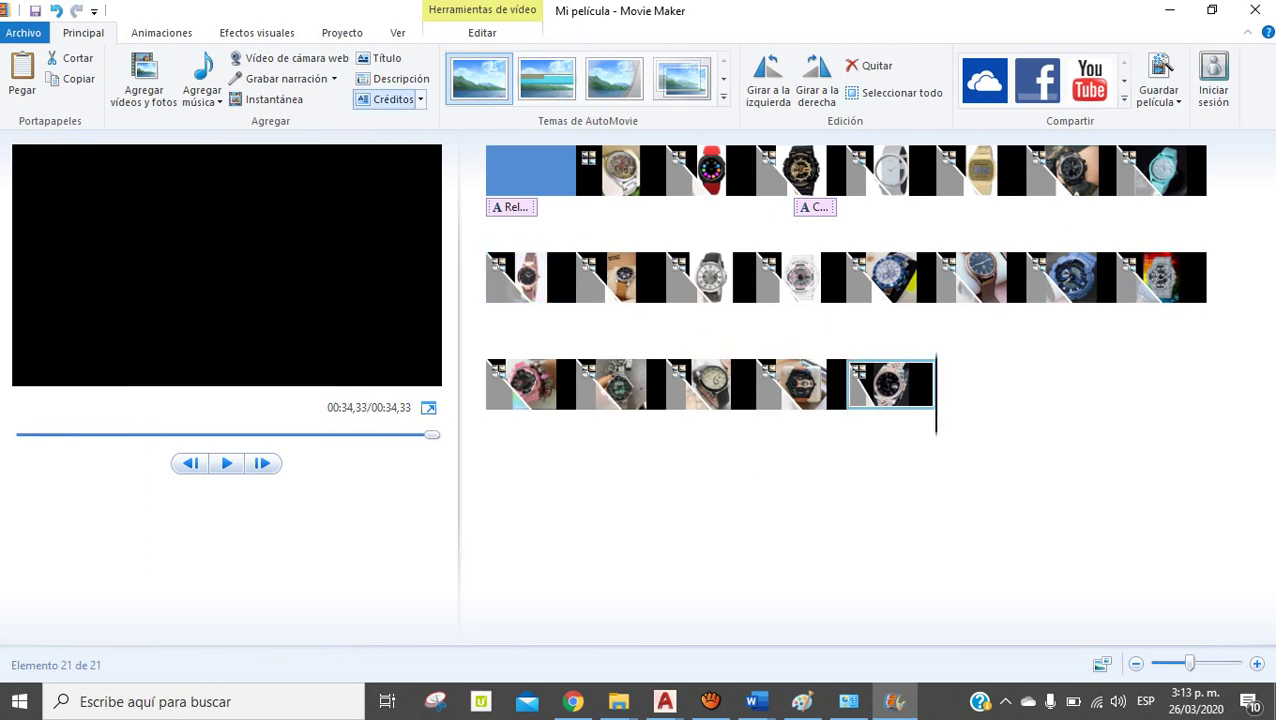
Add a closing credits screen and change its heading to 'AGRADECIMIENTOS'
{"action": "left_click", "coordinate": [390, 99]}
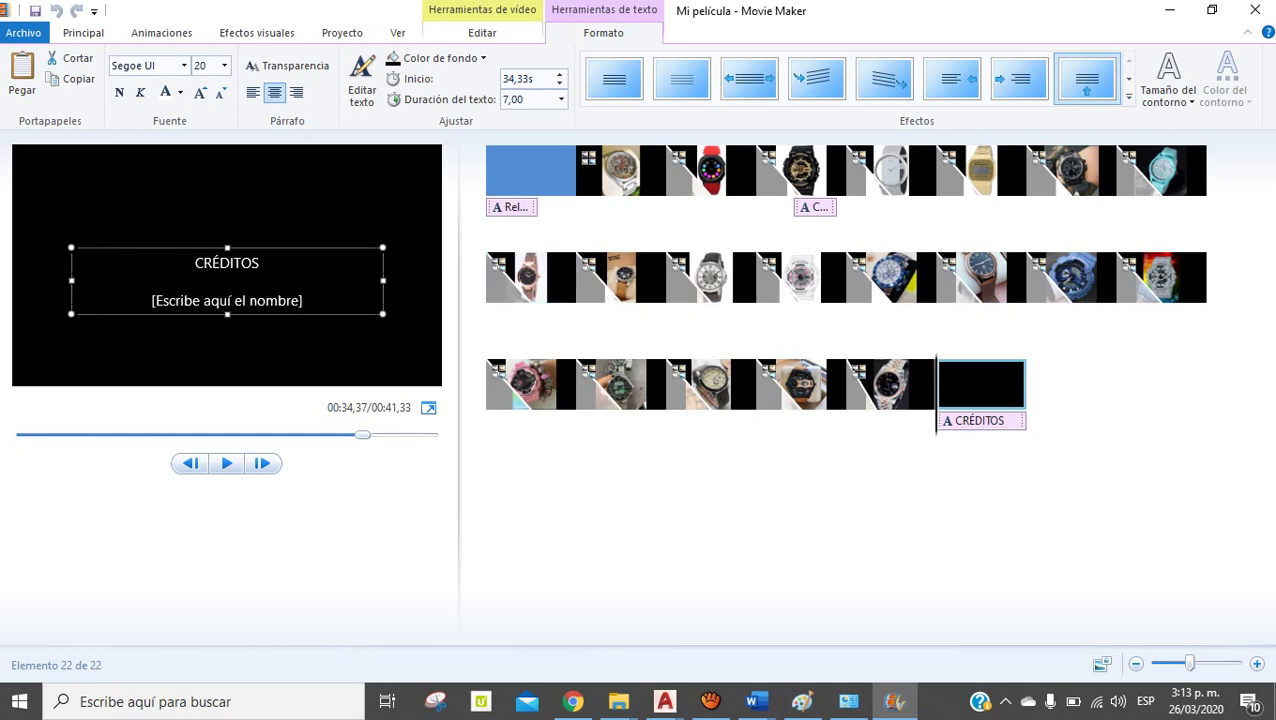
{"action": "left_click_drag", "start_coordinate": [301, 249], "coordinate": [149, 249]}
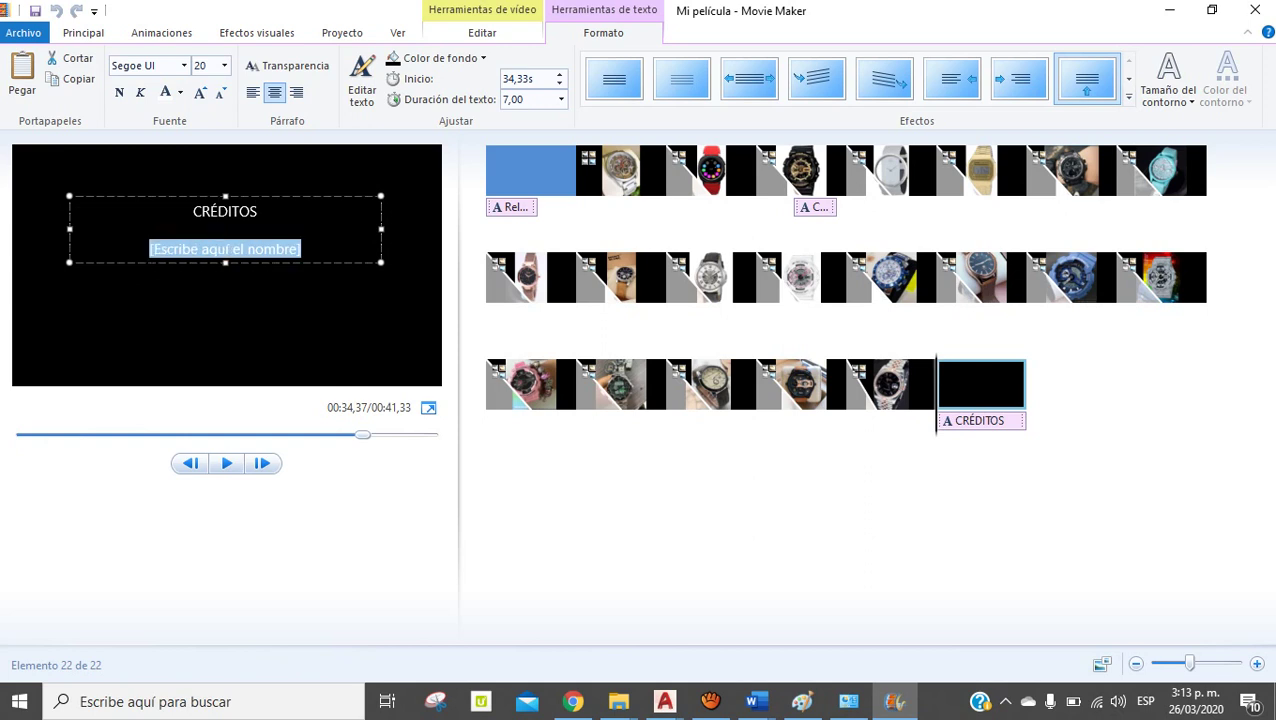
{"action": "type", "text": "AF"}
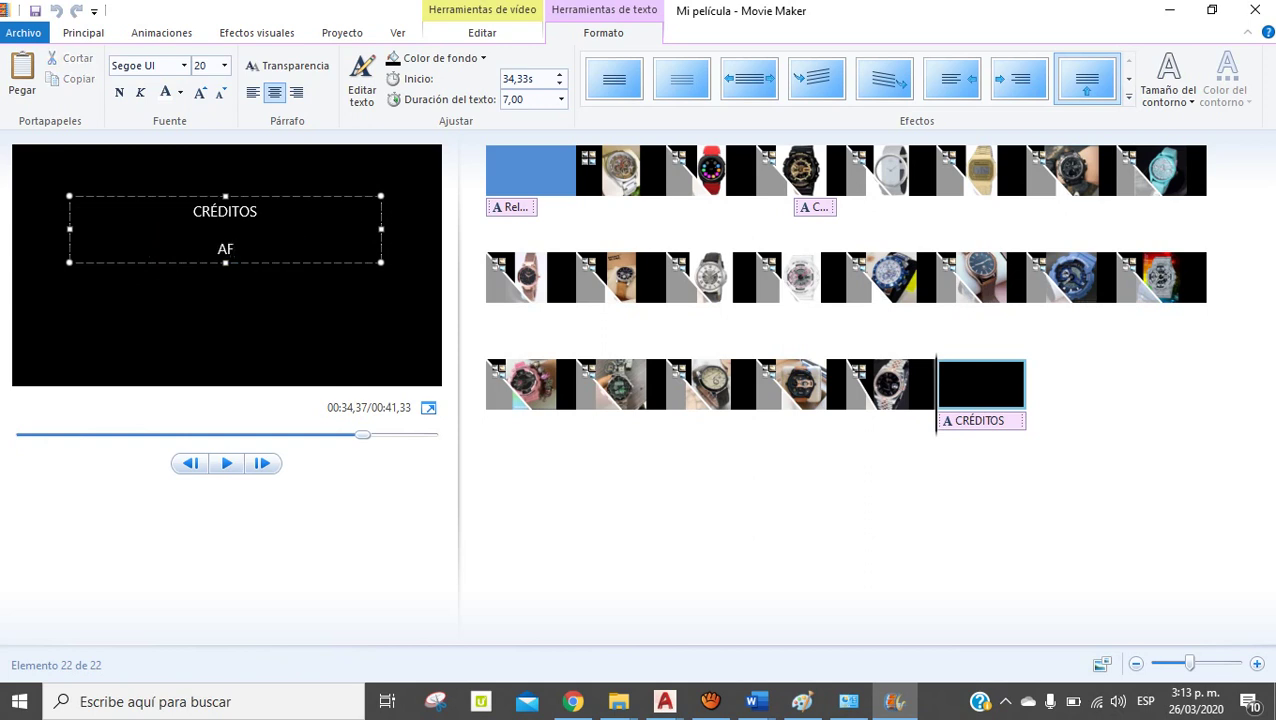
{"action": "type", "text": "RADECIMI"}
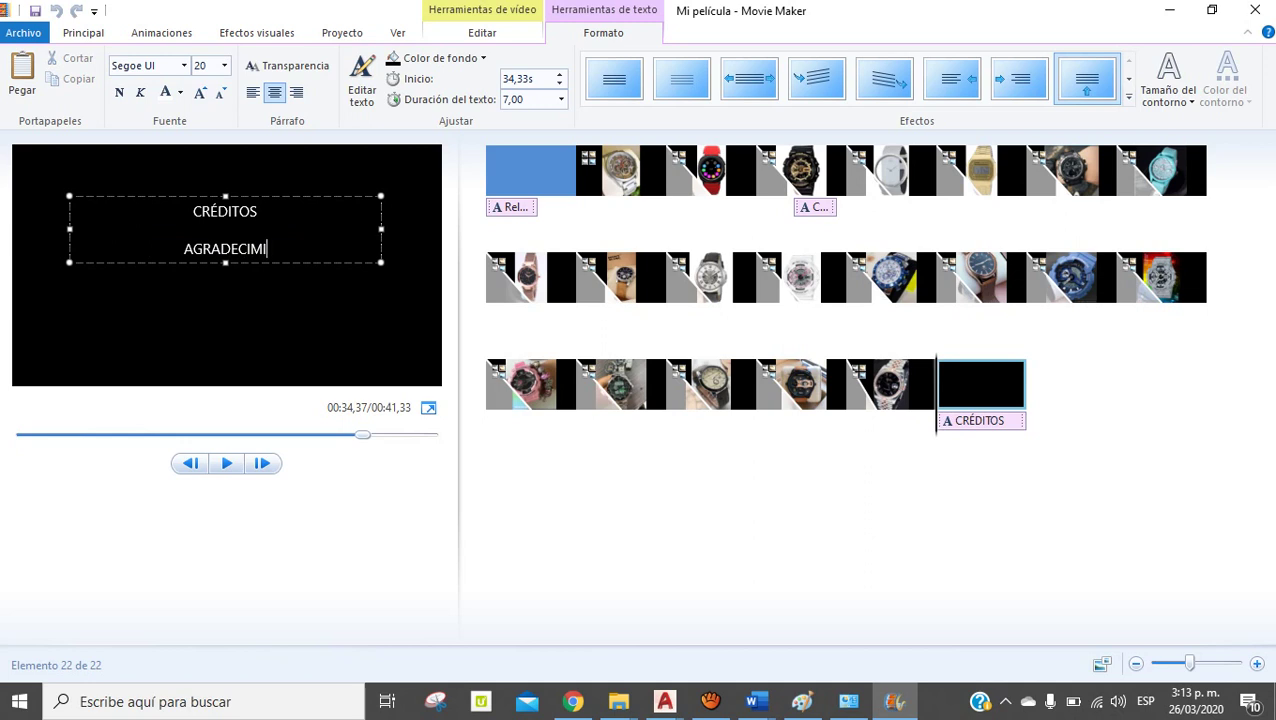
{"action": "key", "text": "shift+Home"}
{"action": "type", "text": "AGRADECIMIENTOS"}
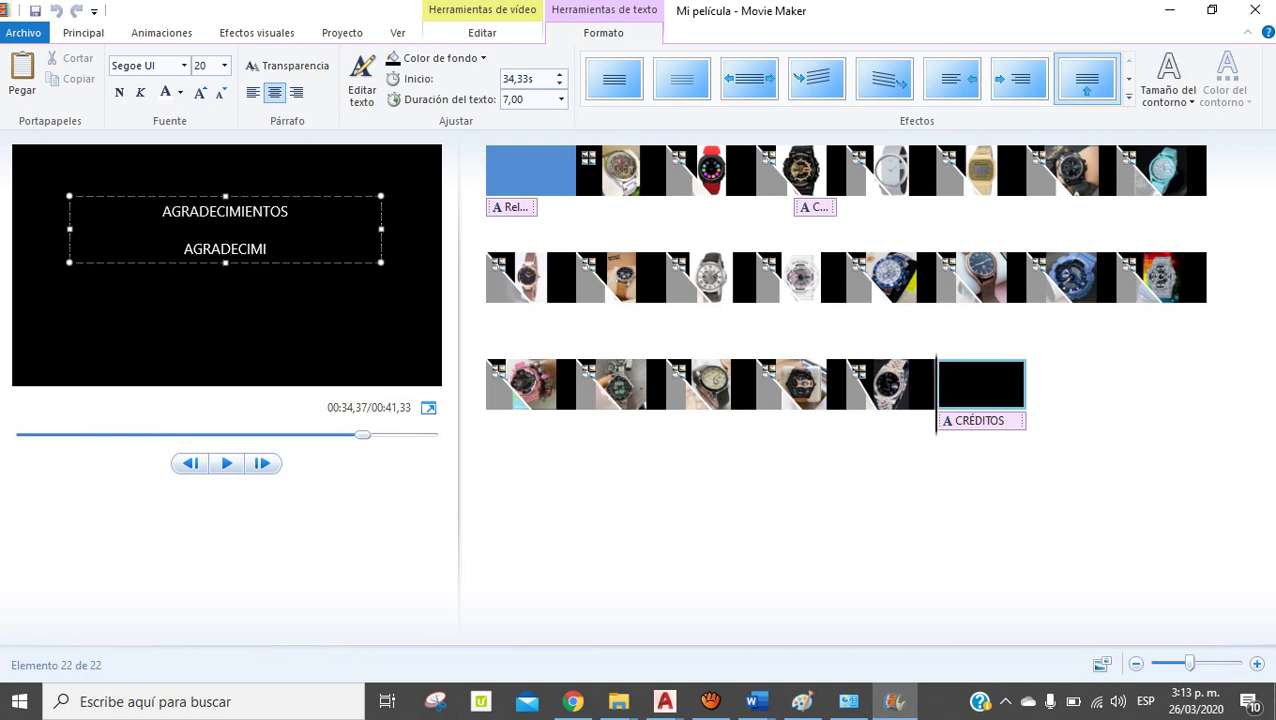
Replace the second credits line with the teacher's name and finish editing
{"action": "key", "text": "shift+Home"}
{"action": "type", "text": "p"}
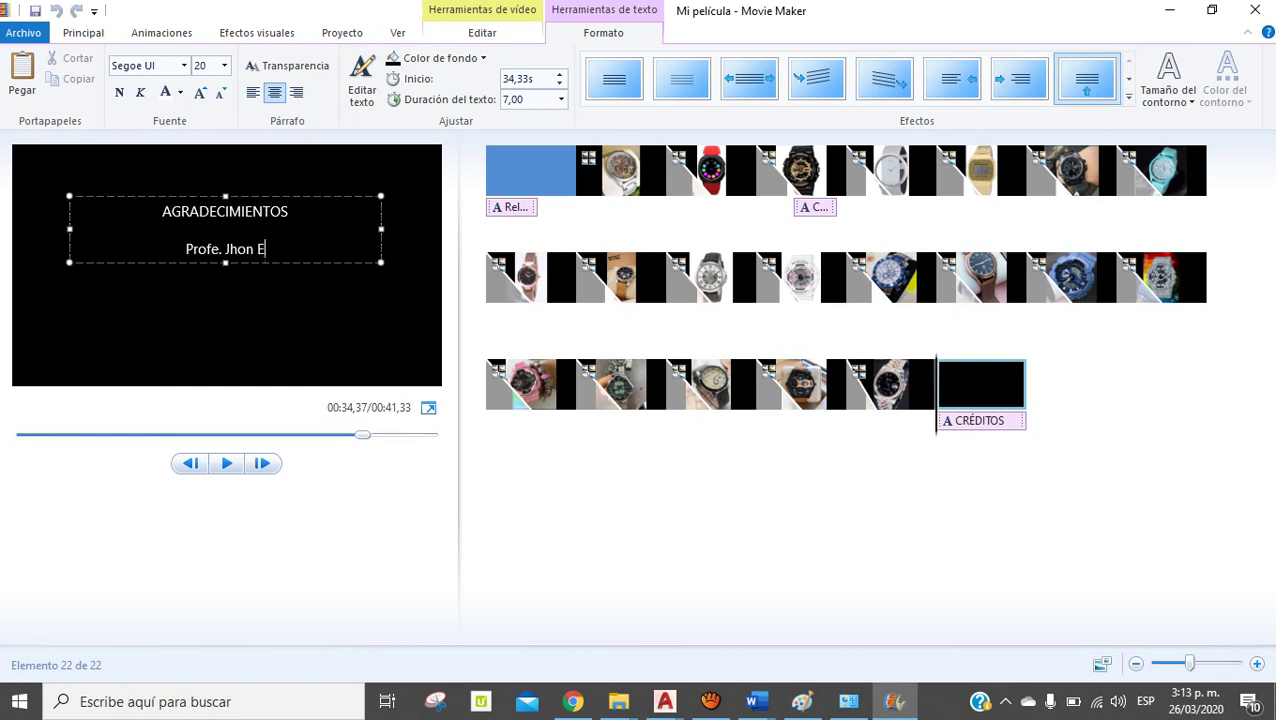
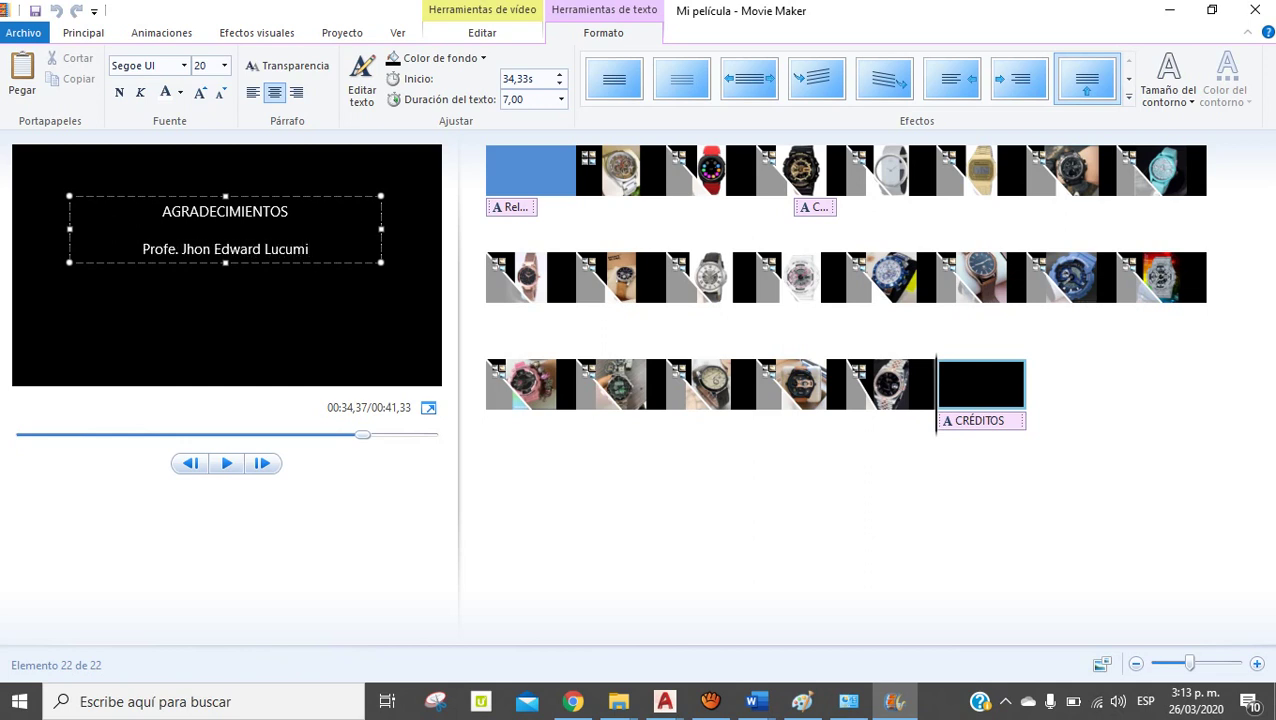
{"action": "key", "text": "Escape"}
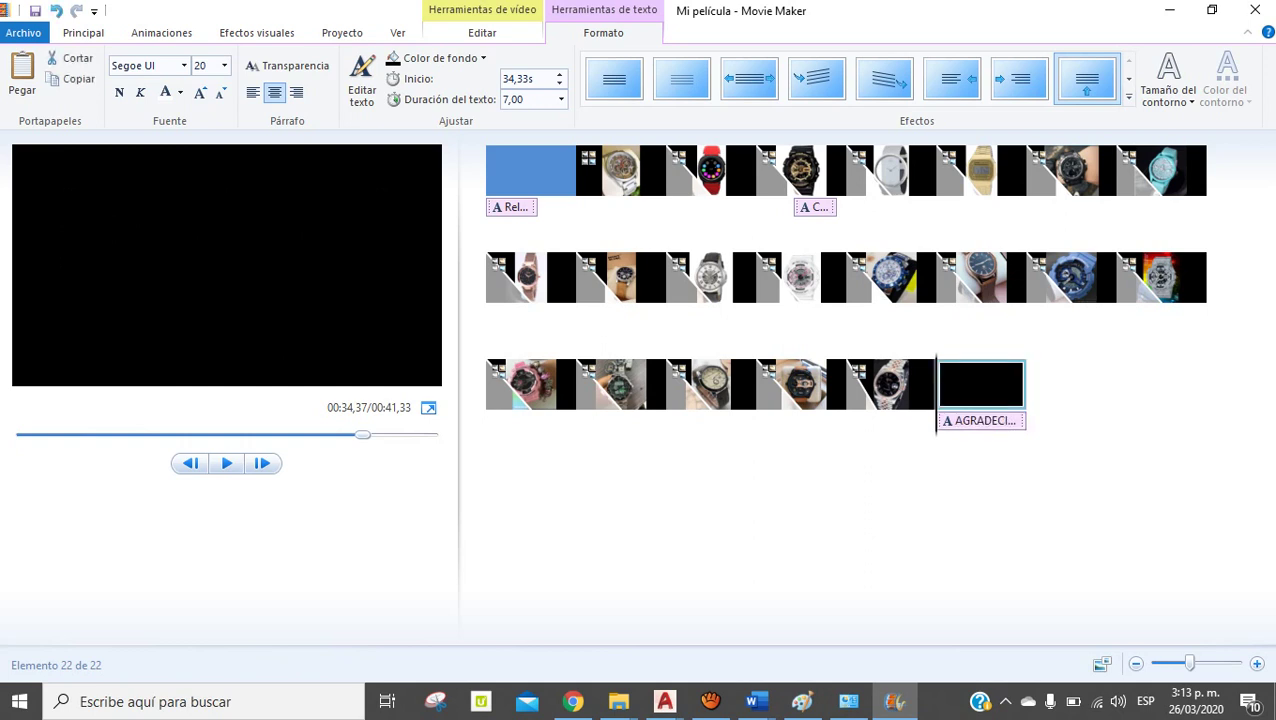
Make the AGRADECIMIENTOS credits background red and play the movie from the first clip
{"action": "left_click", "coordinate": [440, 58]}
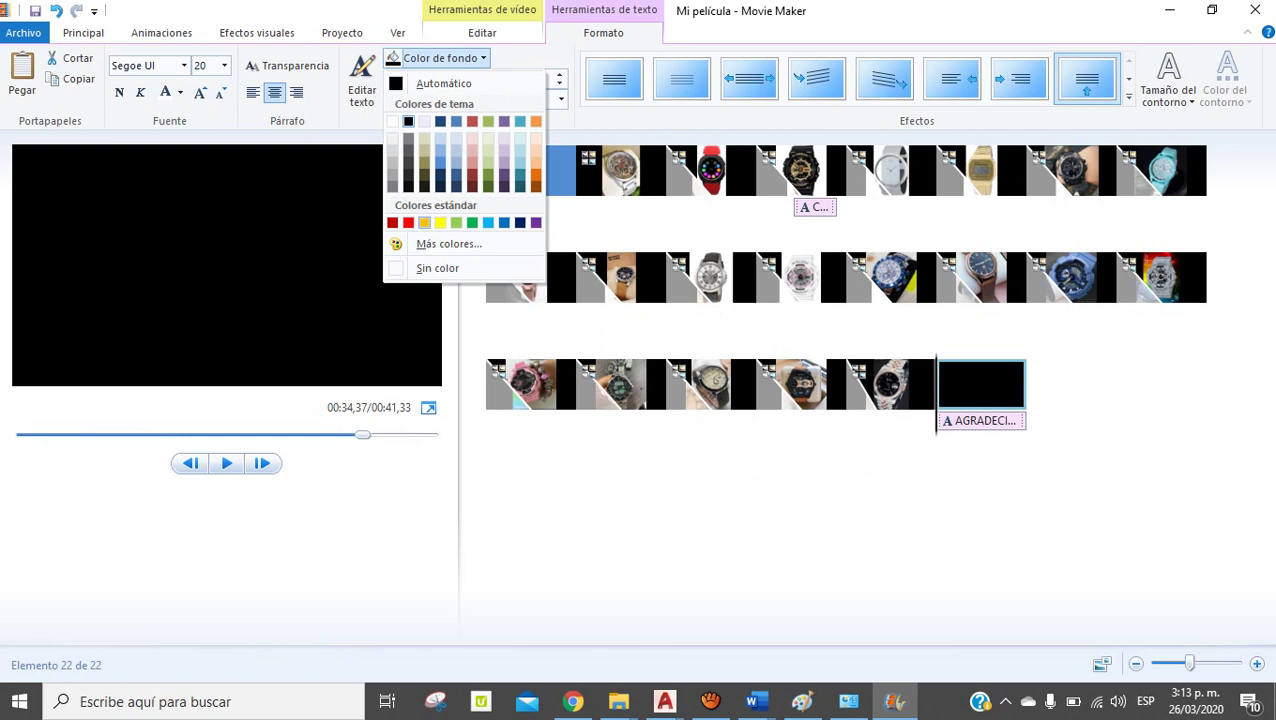
{"action": "left_click", "coordinate": [408, 222]}
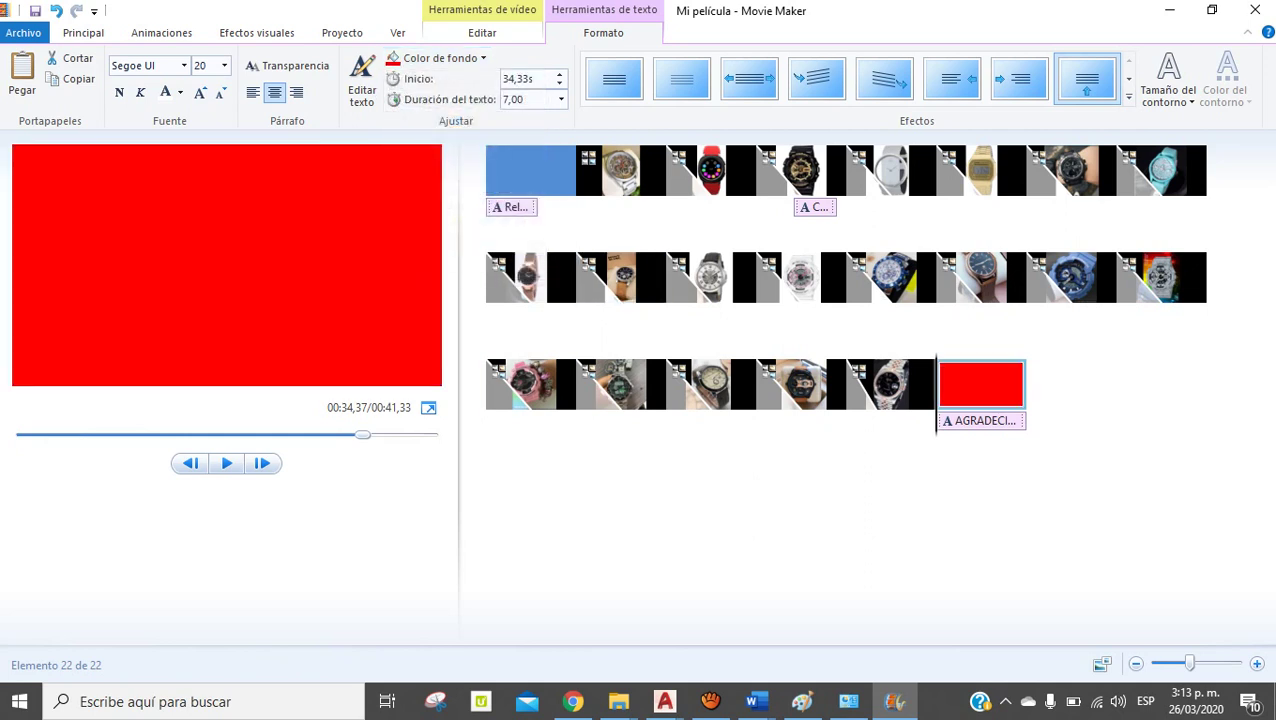
{"action": "left_click", "coordinate": [530, 170]}
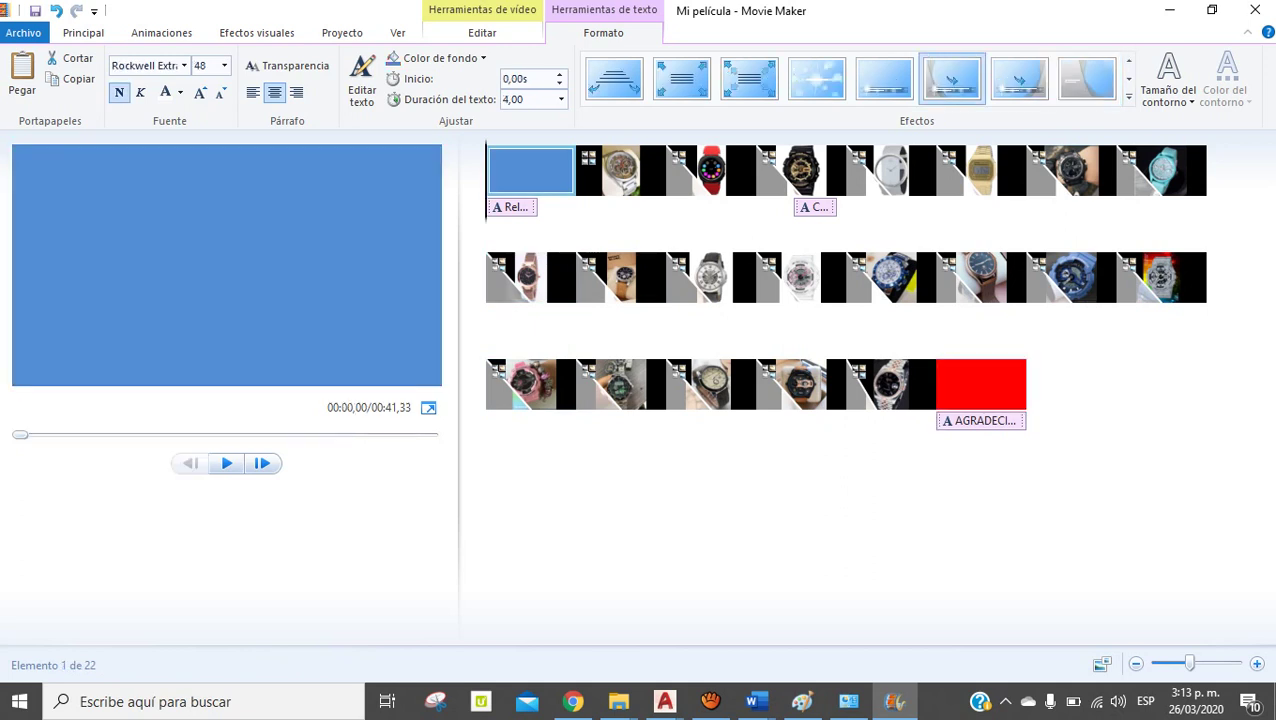
{"action": "left_click", "coordinate": [226, 463]}
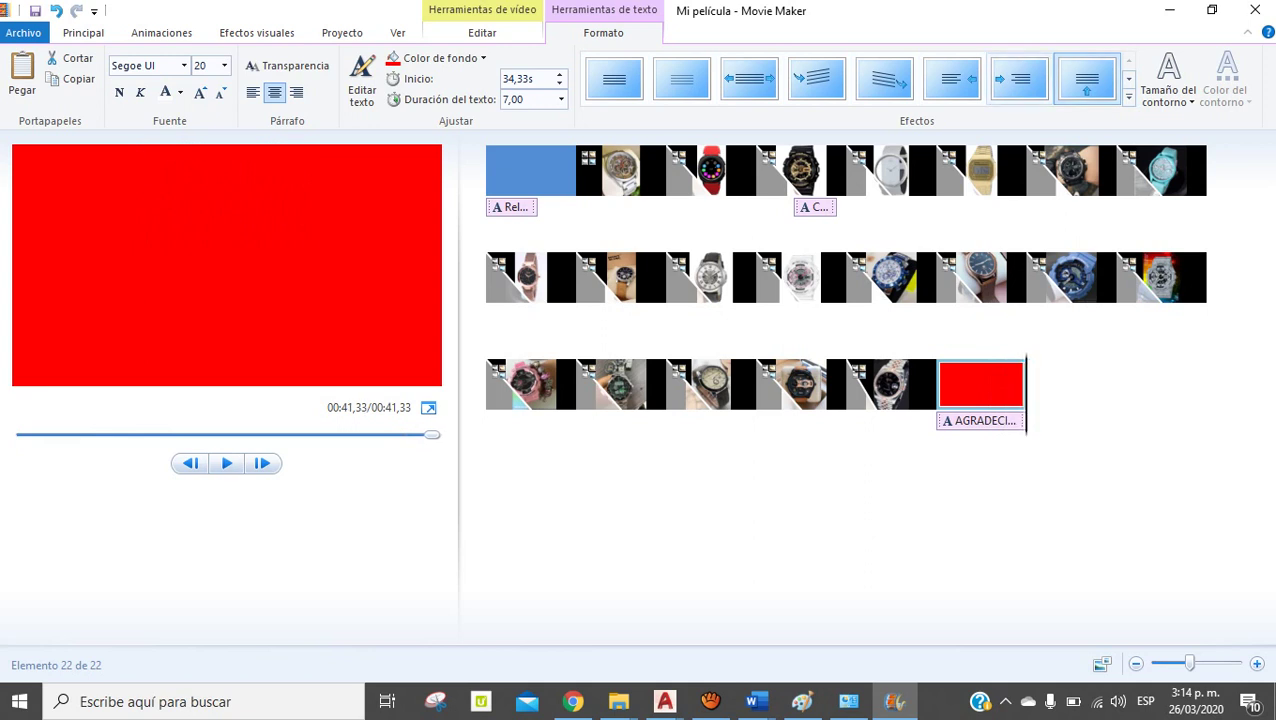
After the crash, dismiss the error, reopen Mi película Reluxury.wlmp and choose Restaurar proyecto
{"action": "left_click", "coordinate": [1087, 85]}
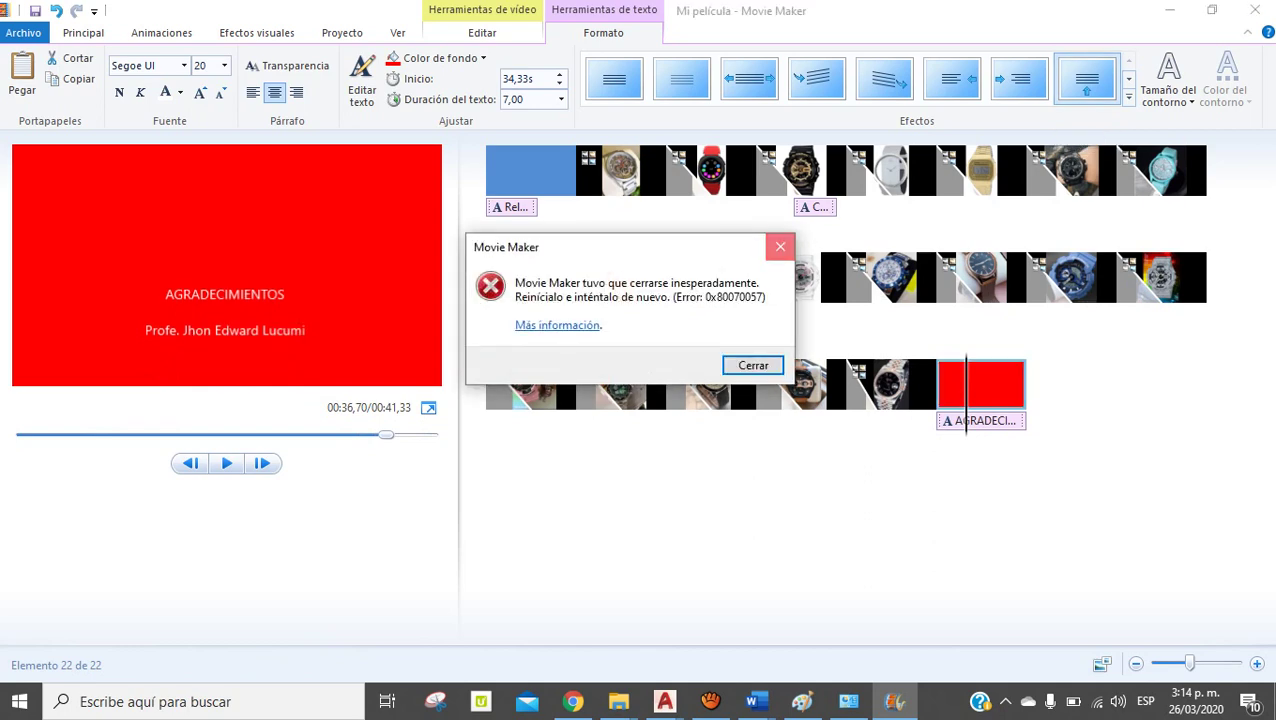
{"action": "key", "text": "Return"}
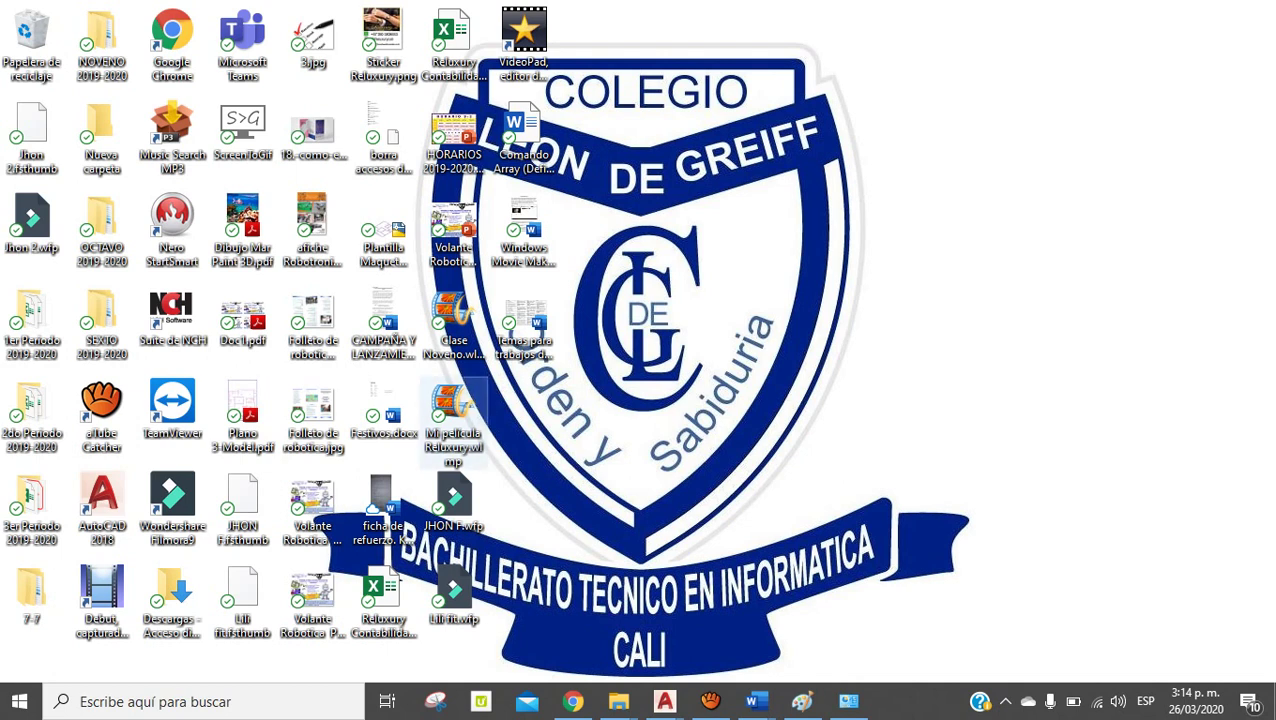
{"action": "left_click", "coordinate": [450, 408]}
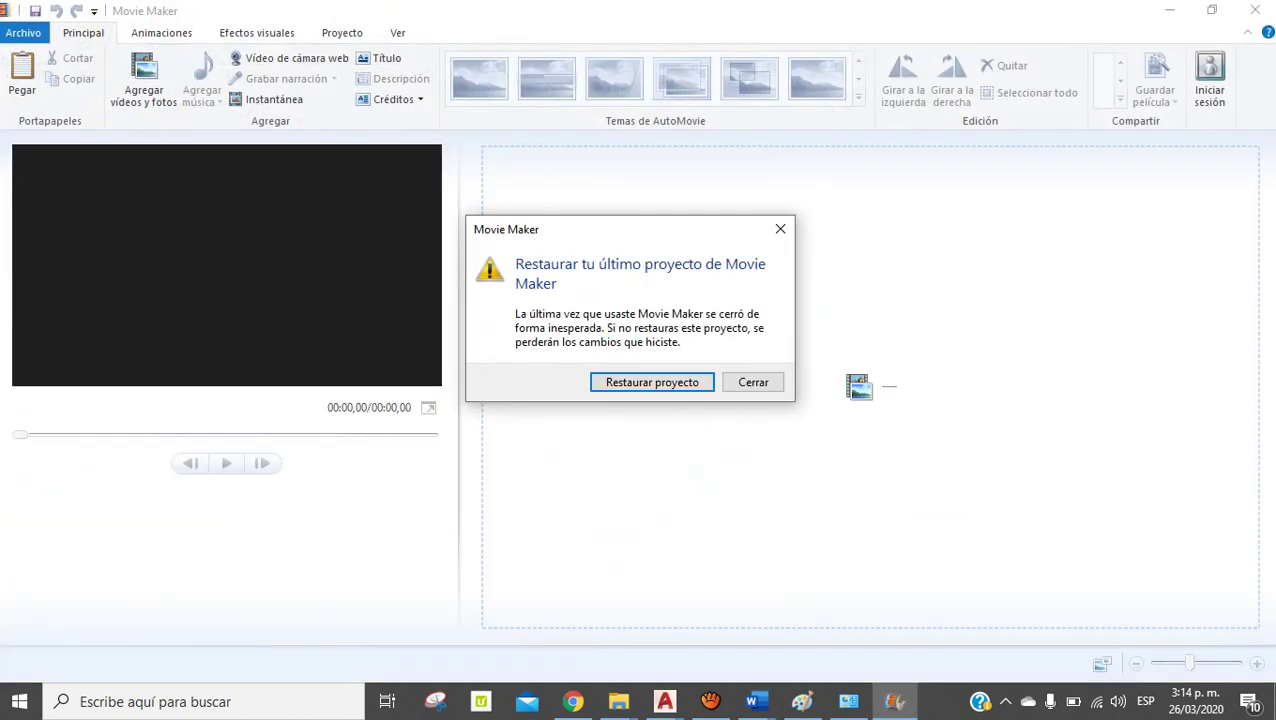
{"action": "left_click", "coordinate": [652, 382]}
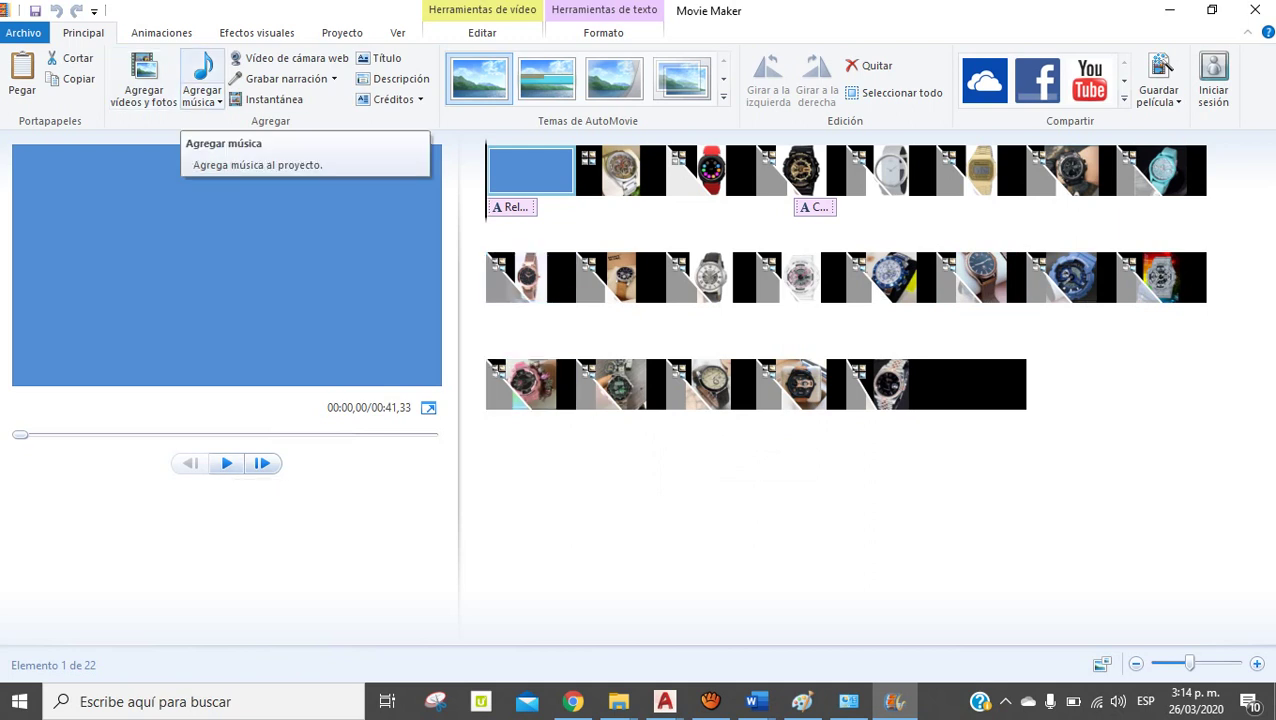
Add Post Malone 'Wow.'.mp3 from Descargas as the slideshow's background music
{"action": "left_click", "coordinate": [202, 100]}
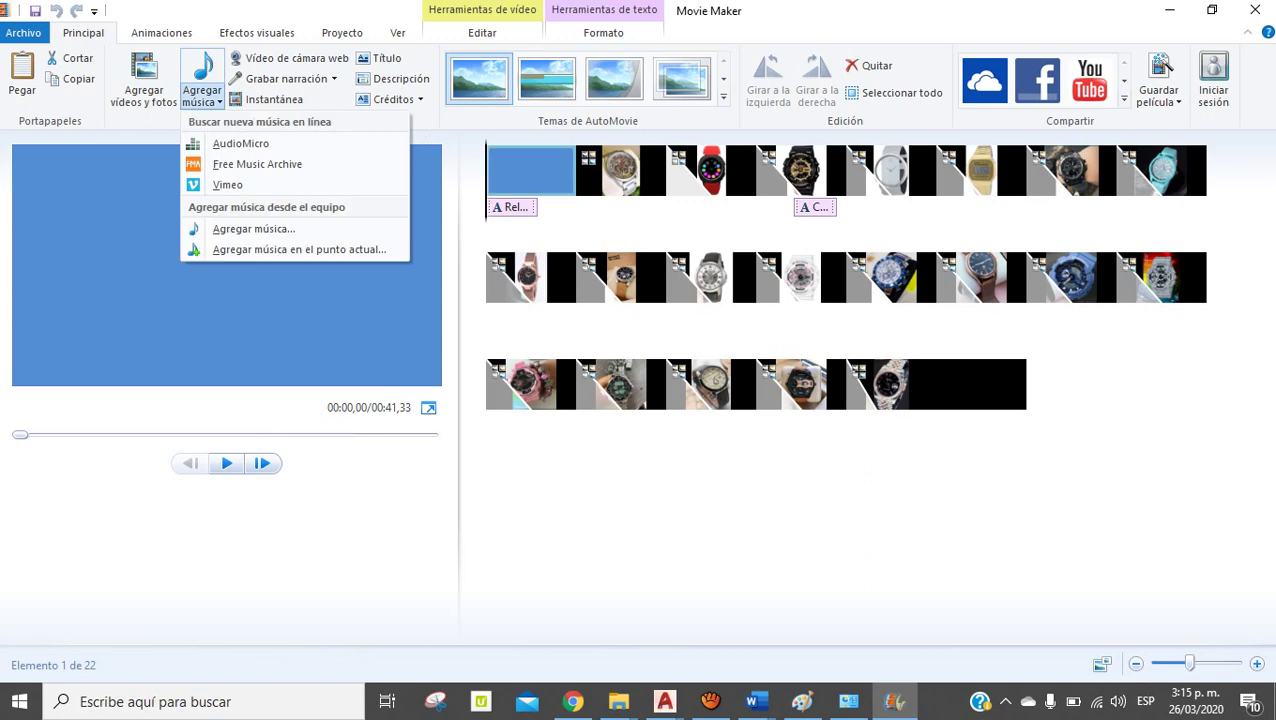
{"action": "left_click", "coordinate": [253, 229]}
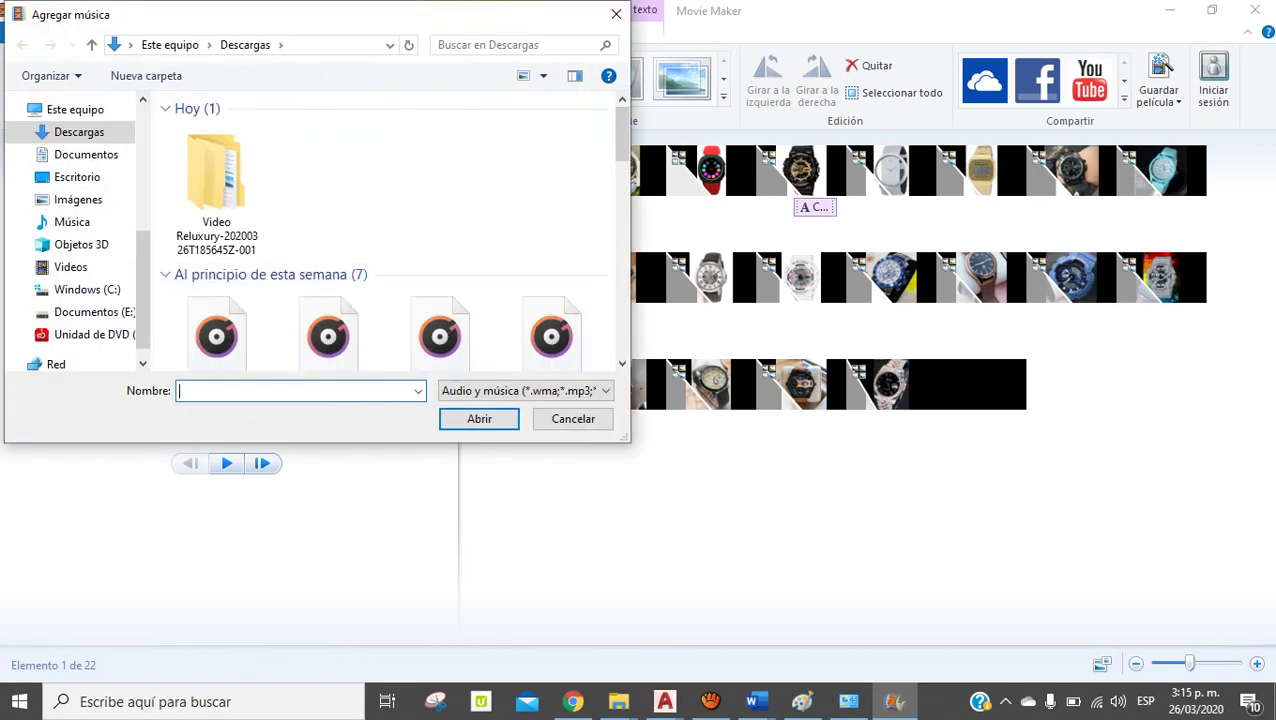
{"action": "scroll", "coordinate": [390, 230], "scroll_direction": "down", "scroll_amount": 3}
{"action": "scroll", "coordinate": [430, 145], "scroll_direction": "down", "scroll_amount": 1}
{"action": "scroll", "coordinate": [430, 145], "scroll_direction": "up", "scroll_amount": 1}
{"action": "scroll", "coordinate": [430, 145], "scroll_direction": "down", "scroll_amount": 1}
{"action": "scroll", "coordinate": [430, 145], "scroll_direction": "down", "scroll_amount": 1}
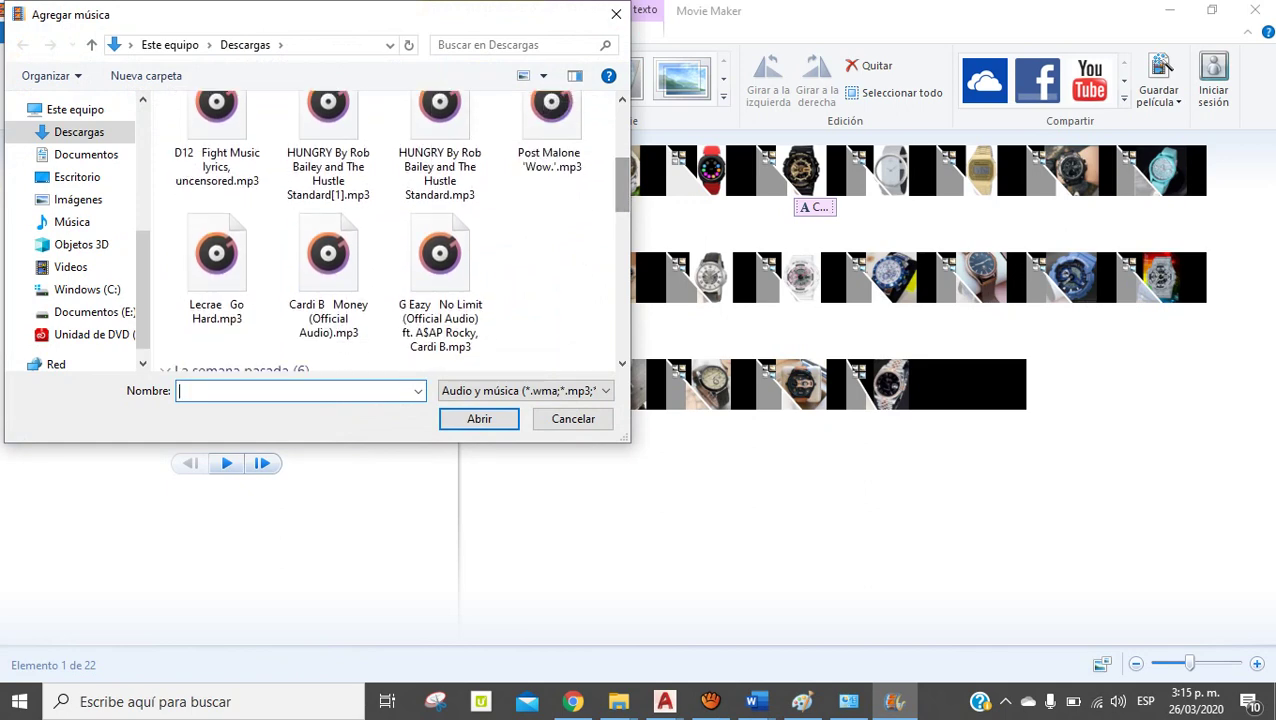
{"action": "left_click", "coordinate": [550, 115]}
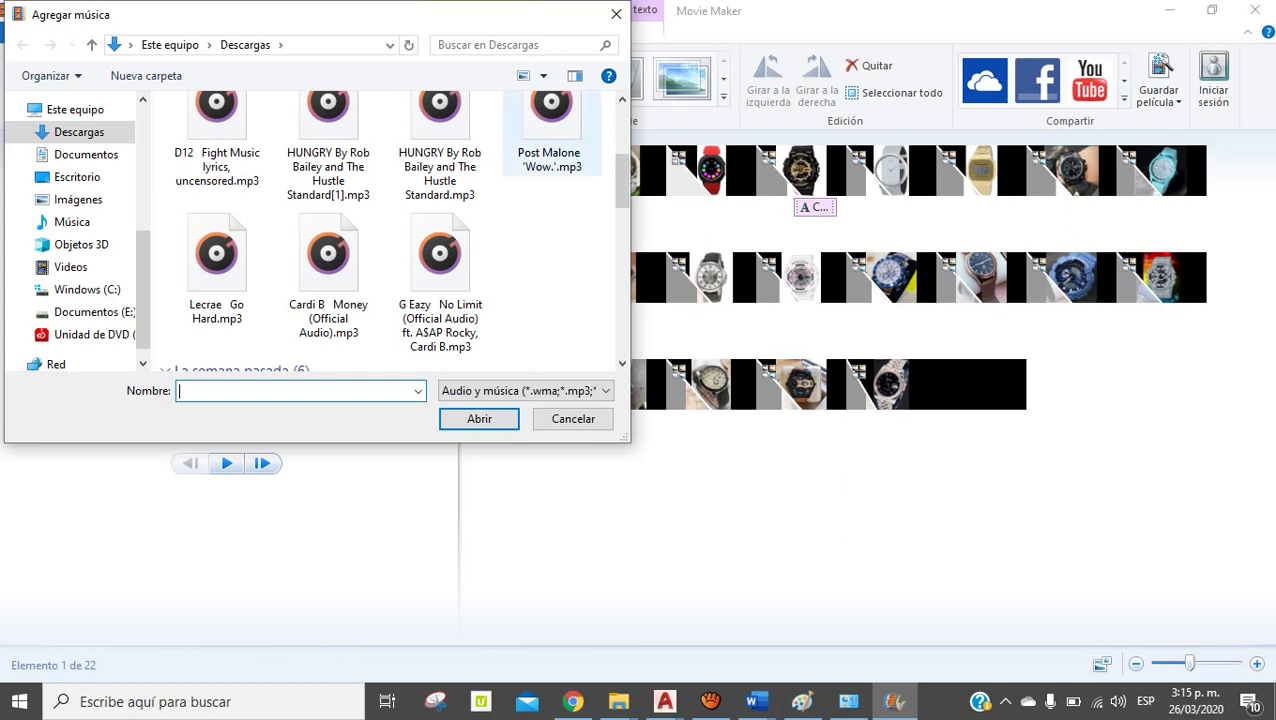
{"action": "left_click", "coordinate": [490, 418]}
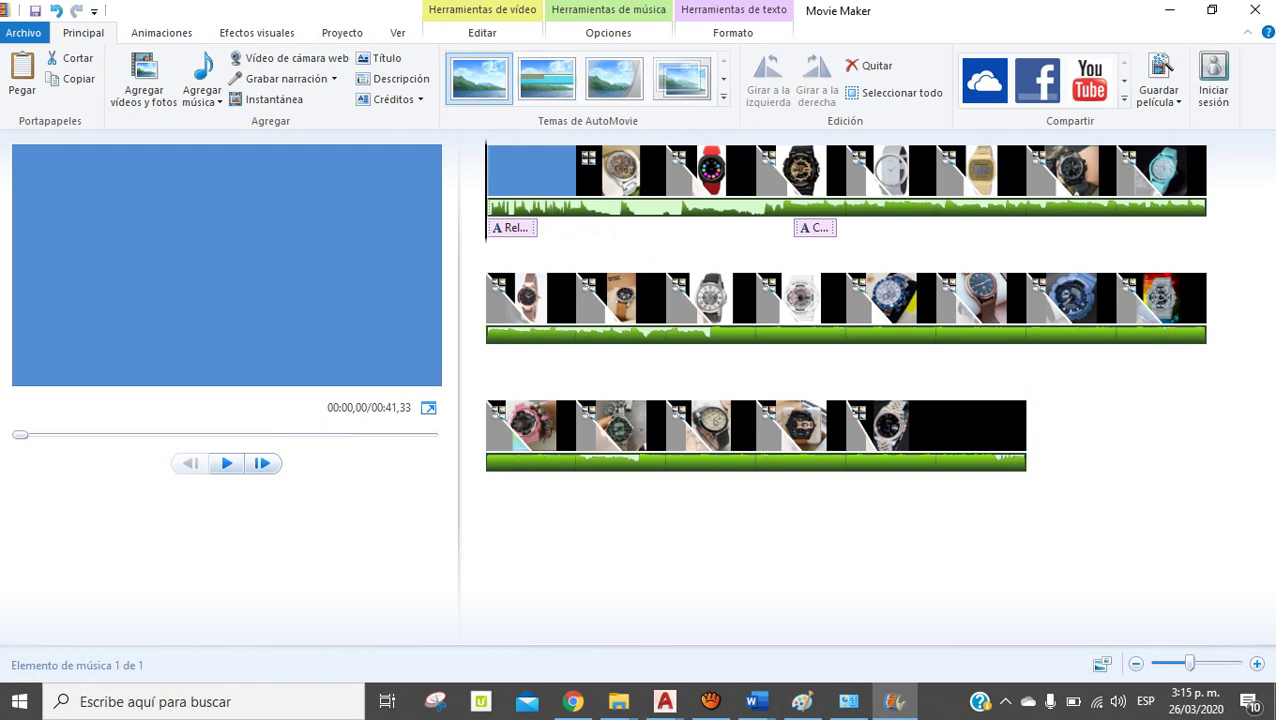
Set the music track's Fundido de salida to Lenta, then return to the first clip
{"action": "left_click", "coordinate": [490, 462]}
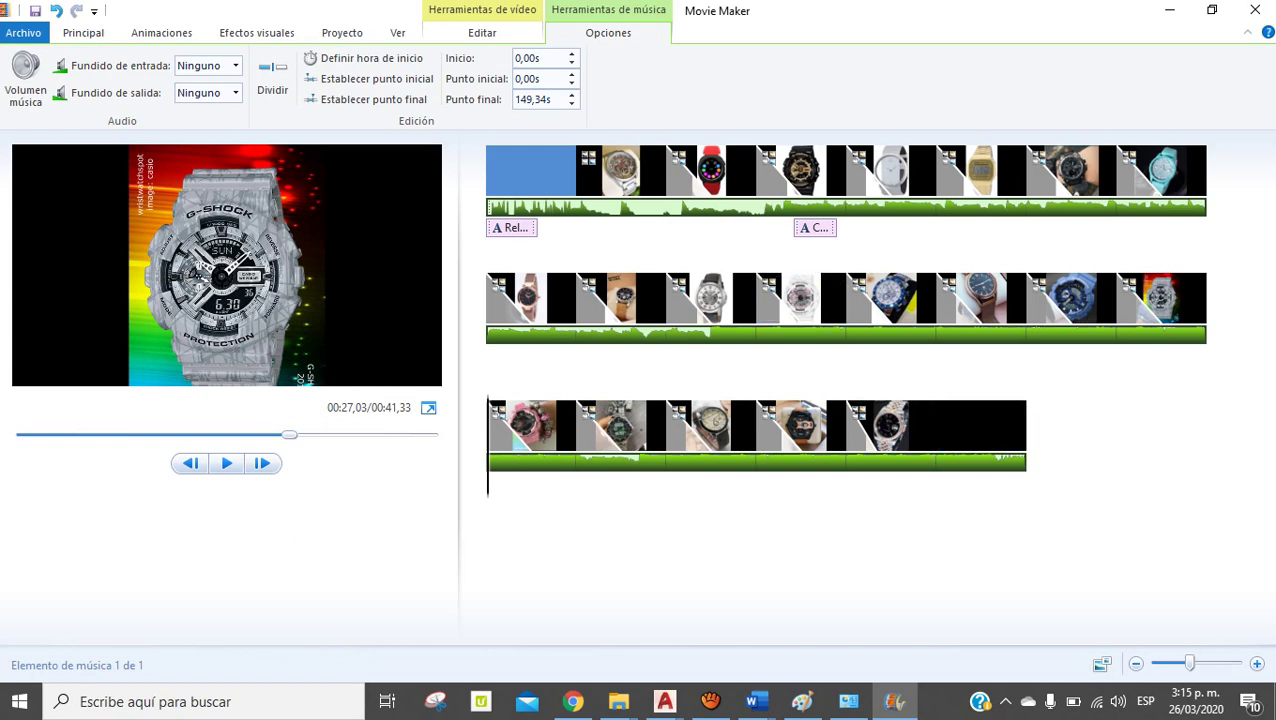
{"action": "left_click", "coordinate": [235, 92]}
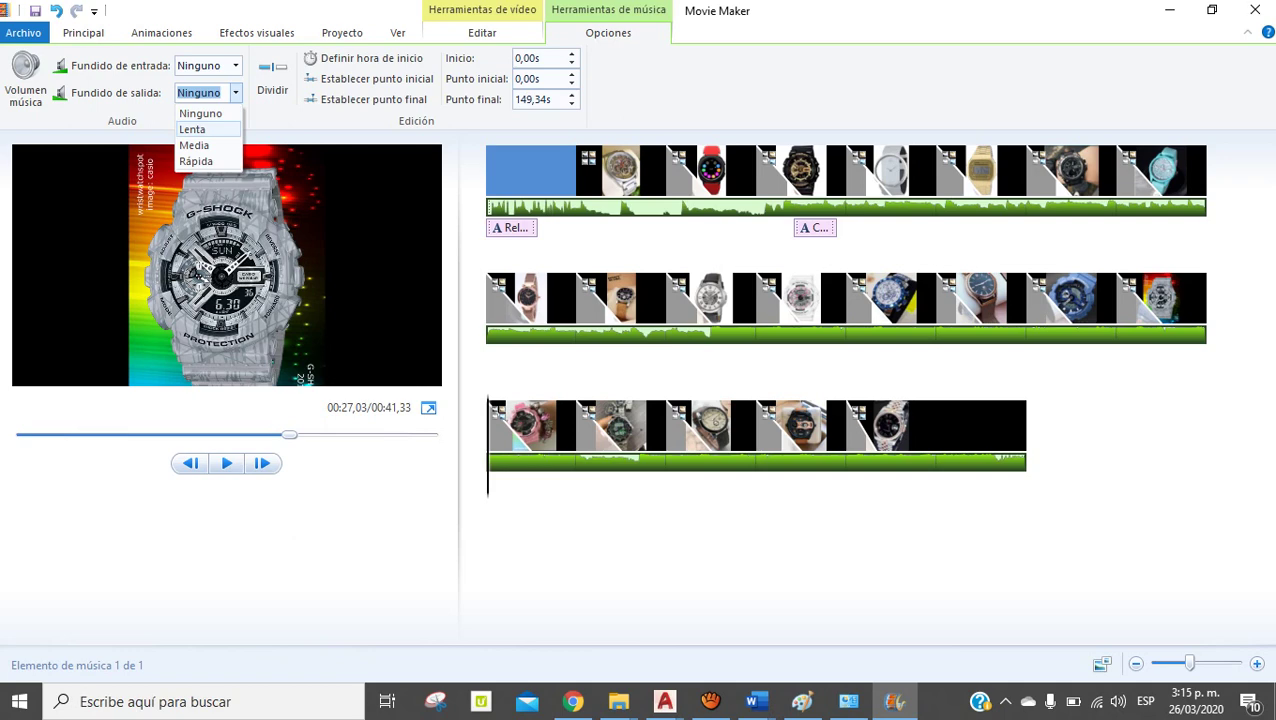
{"action": "left_click", "coordinate": [192, 129]}
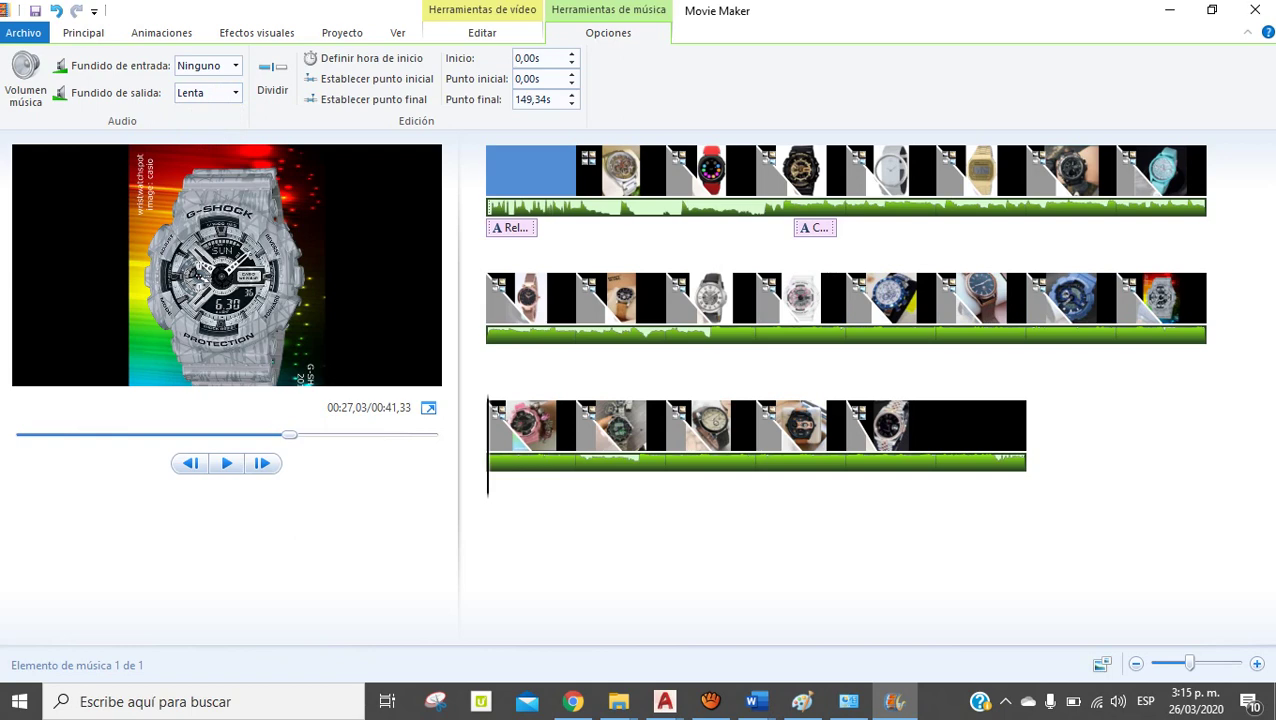
{"action": "left_click", "coordinate": [530, 170]}
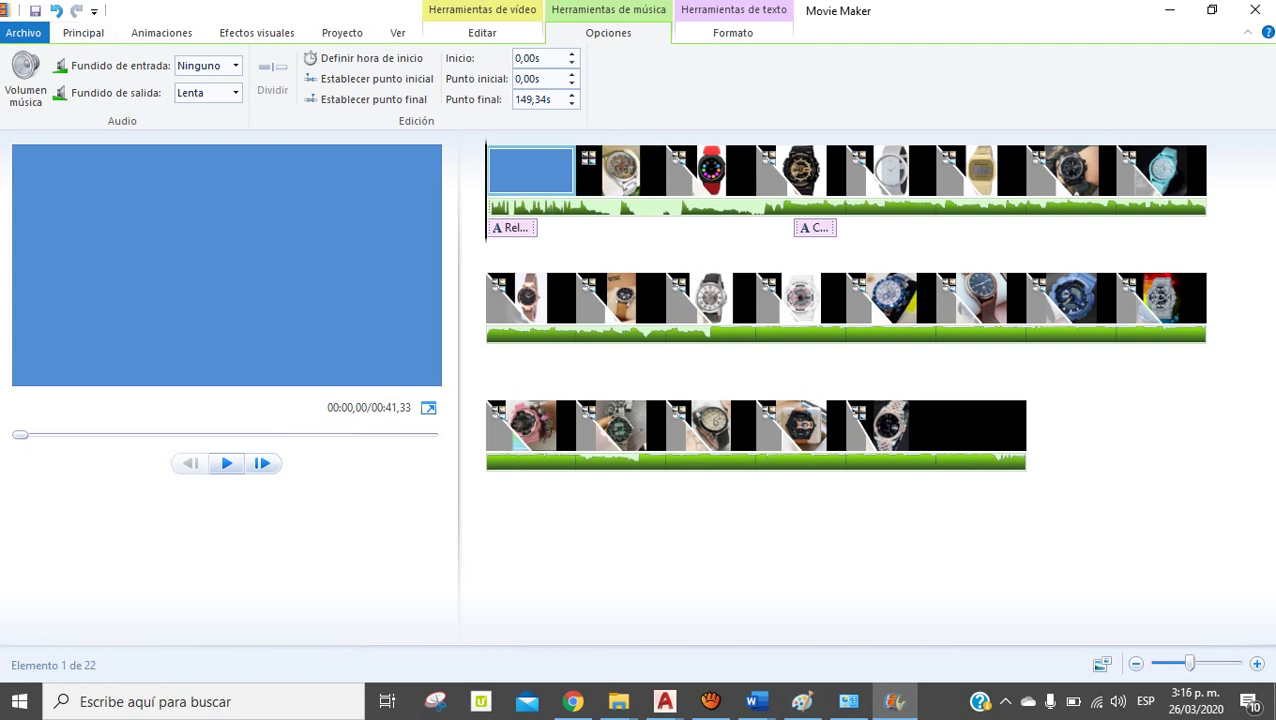
{"action": "key", "text": "space"}
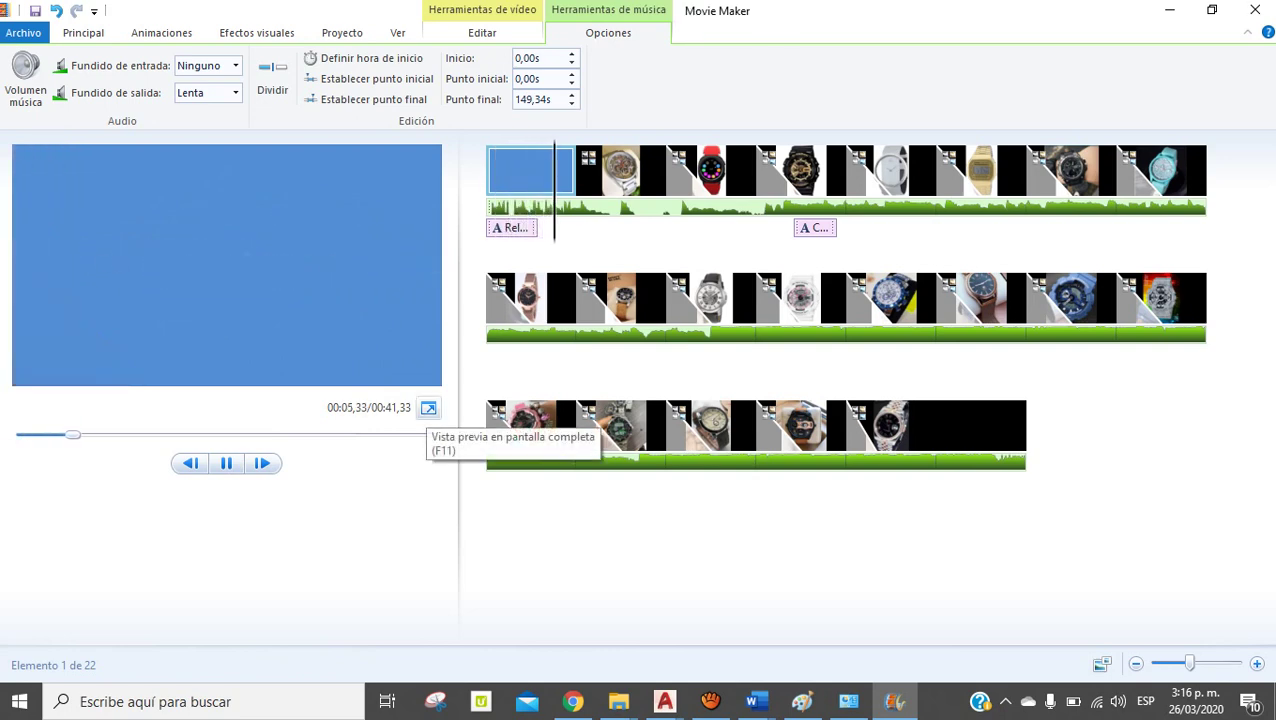
{"action": "left_click", "coordinate": [428, 408]}
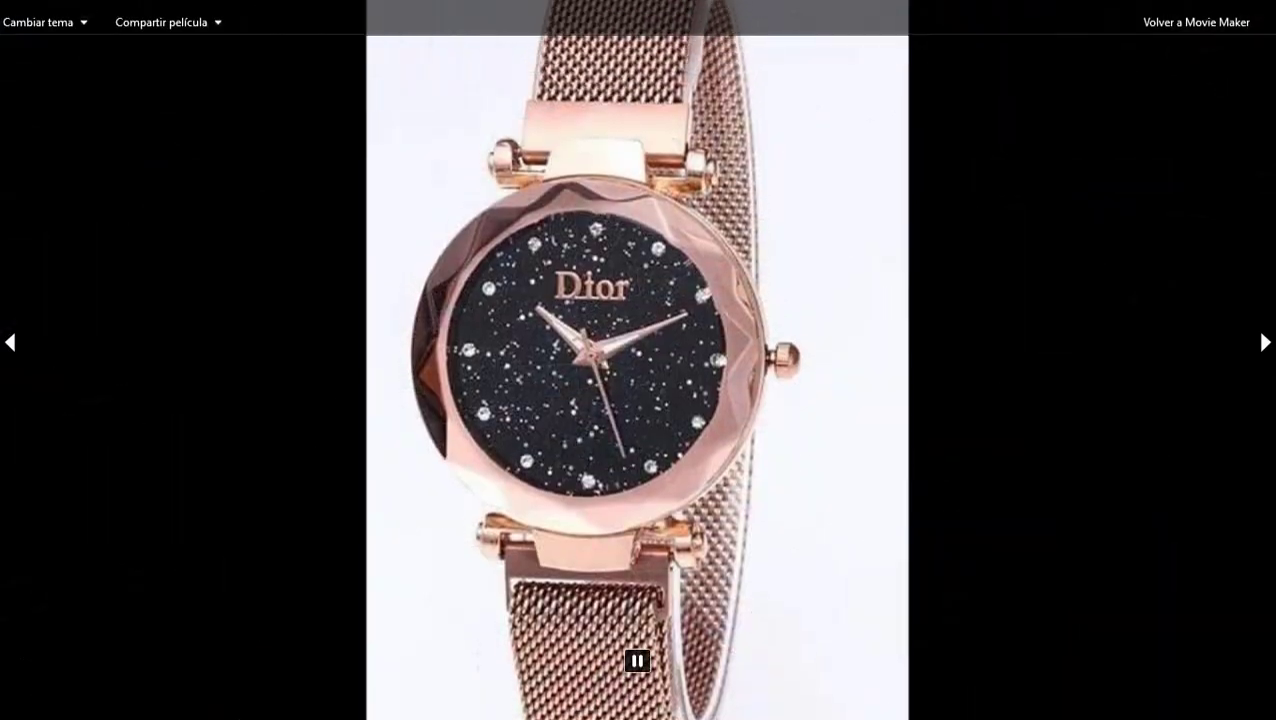
{"action": "key", "text": "Escape"}
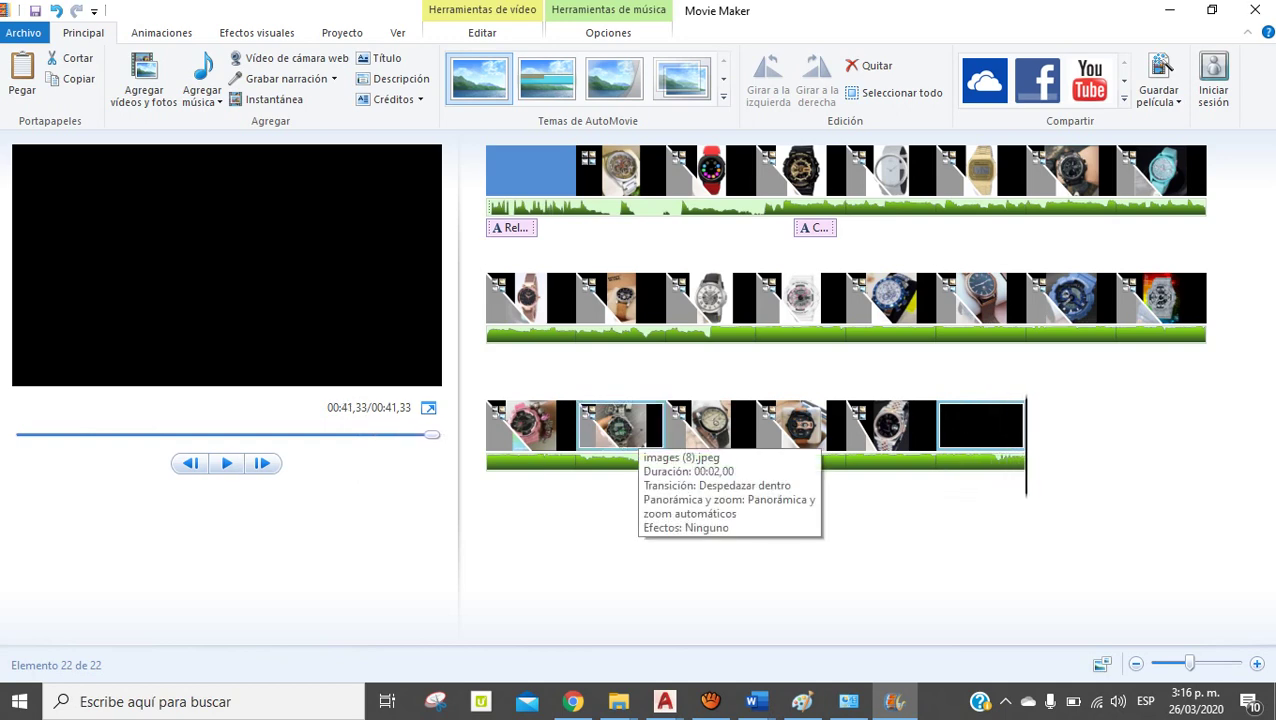
{"action": "left_click_drag", "start_coordinate": [432, 434], "coordinate": [331, 434]}
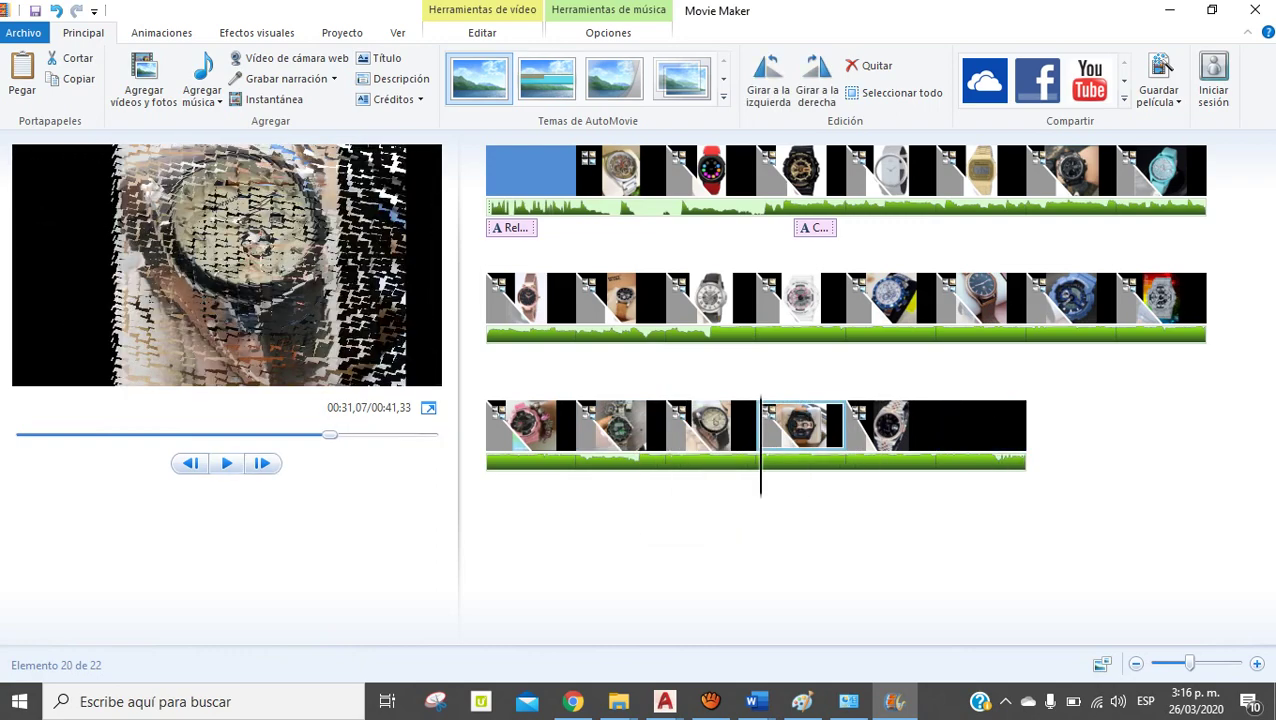
{"action": "left_click", "coordinate": [226, 463]}
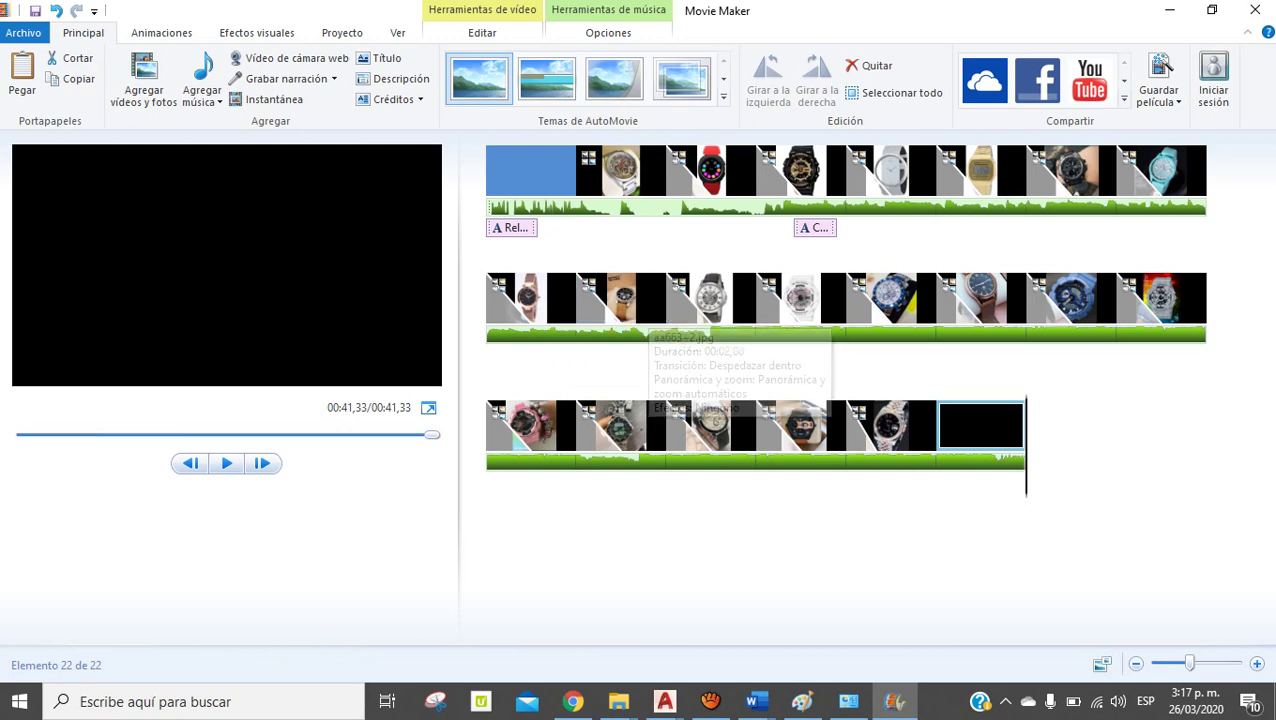
Save the project to Escritorio under the student's name, then close Movie Maker
{"action": "left_click", "coordinate": [23, 32]}
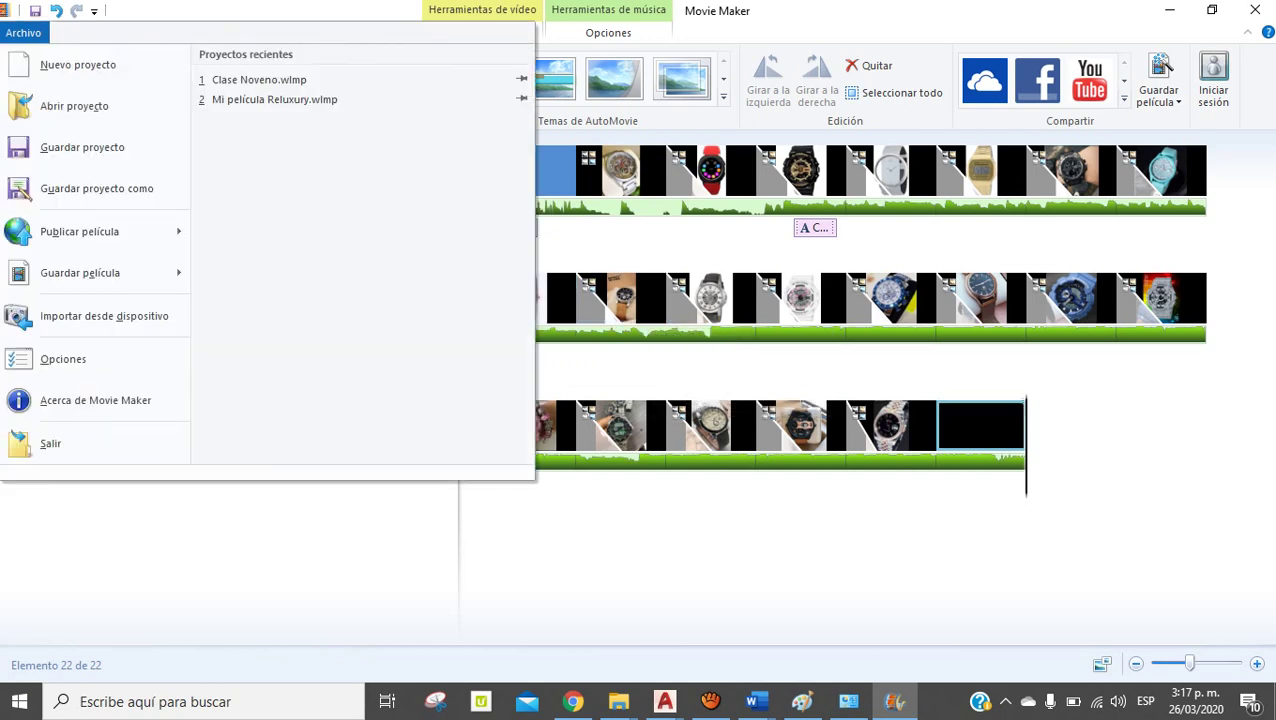
{"action": "left_click", "coordinate": [85, 142]}
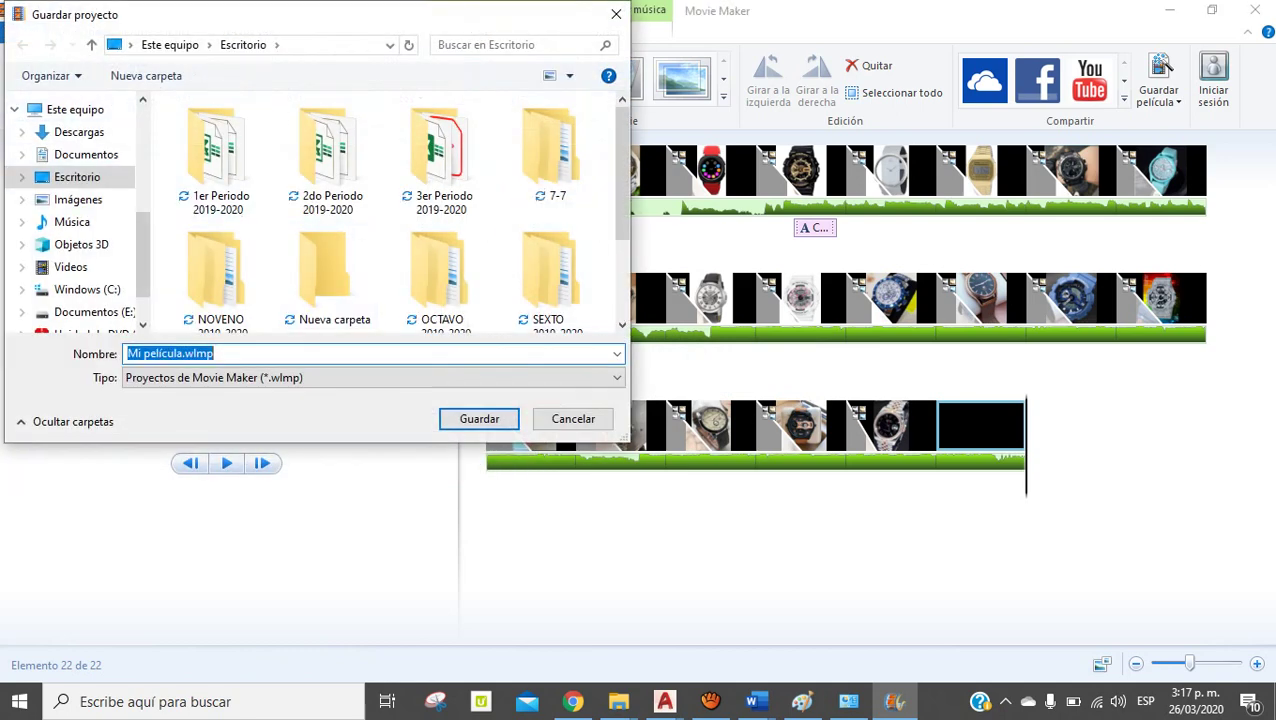
{"action": "left_click", "coordinate": [179, 353]}
{"action": "key", "text": "shift+Home"}
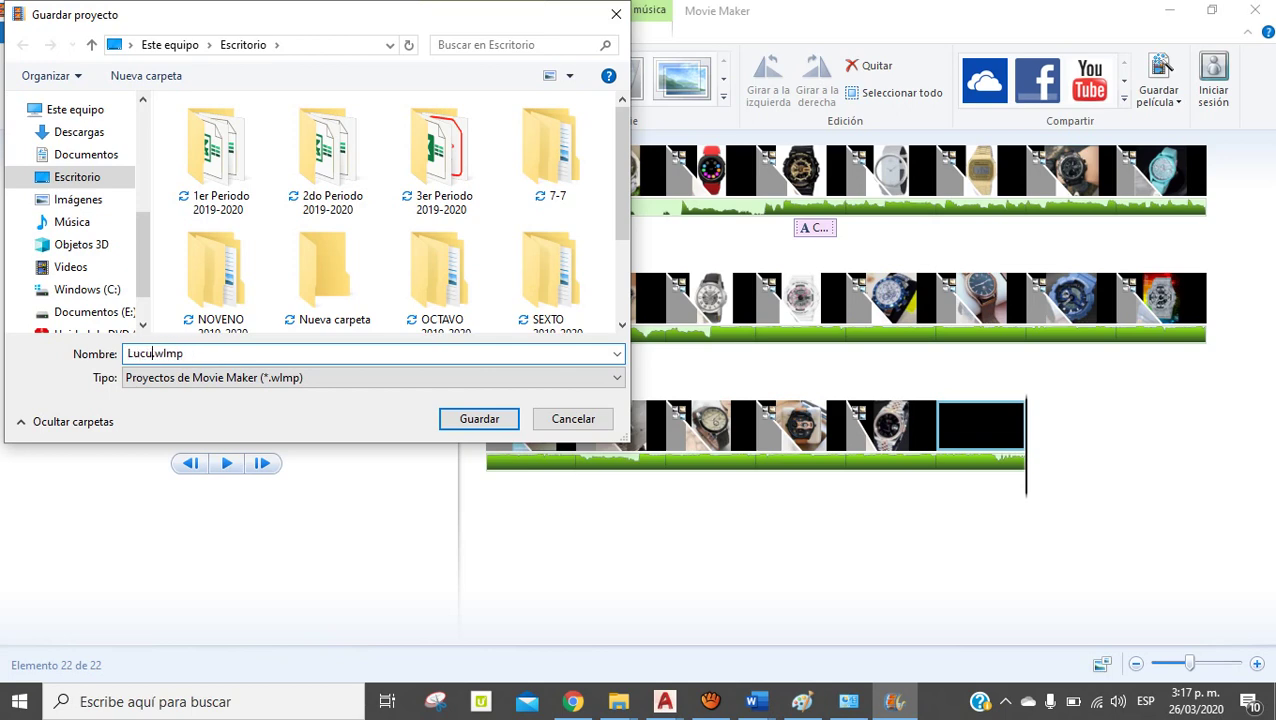
{"action": "key", "text": "Return"}
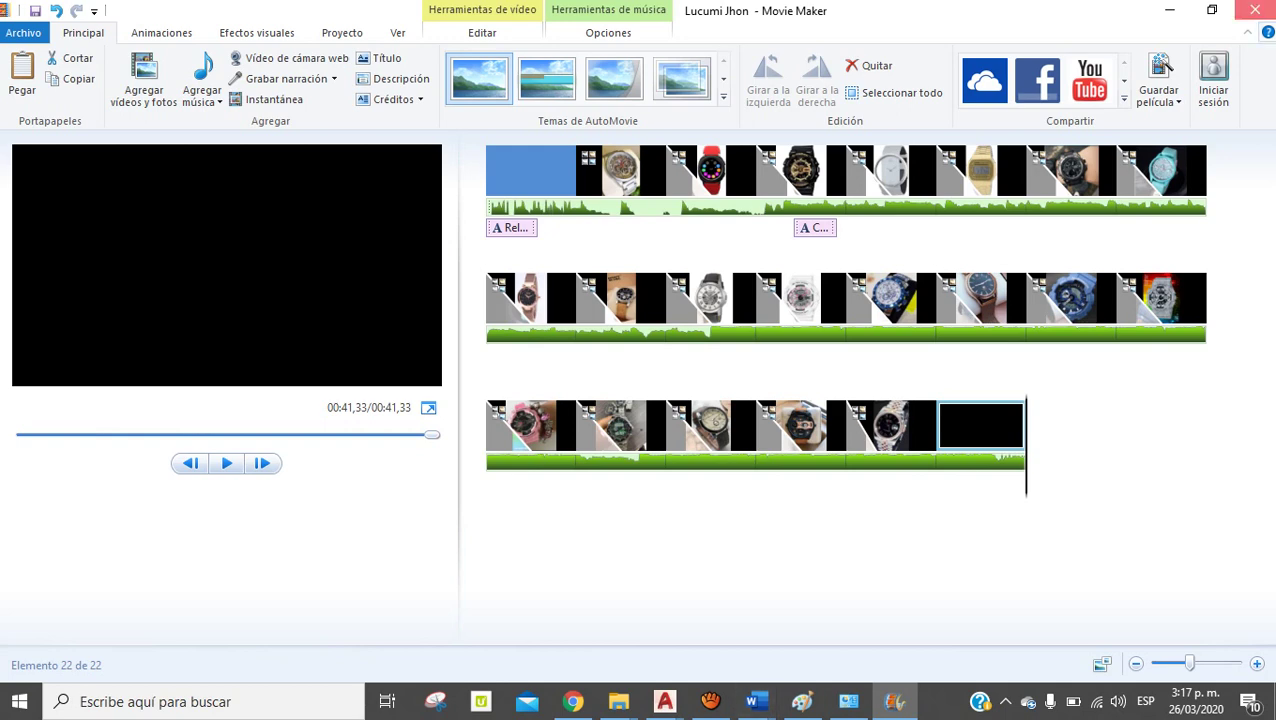
{"action": "left_click", "coordinate": [1254, 10]}
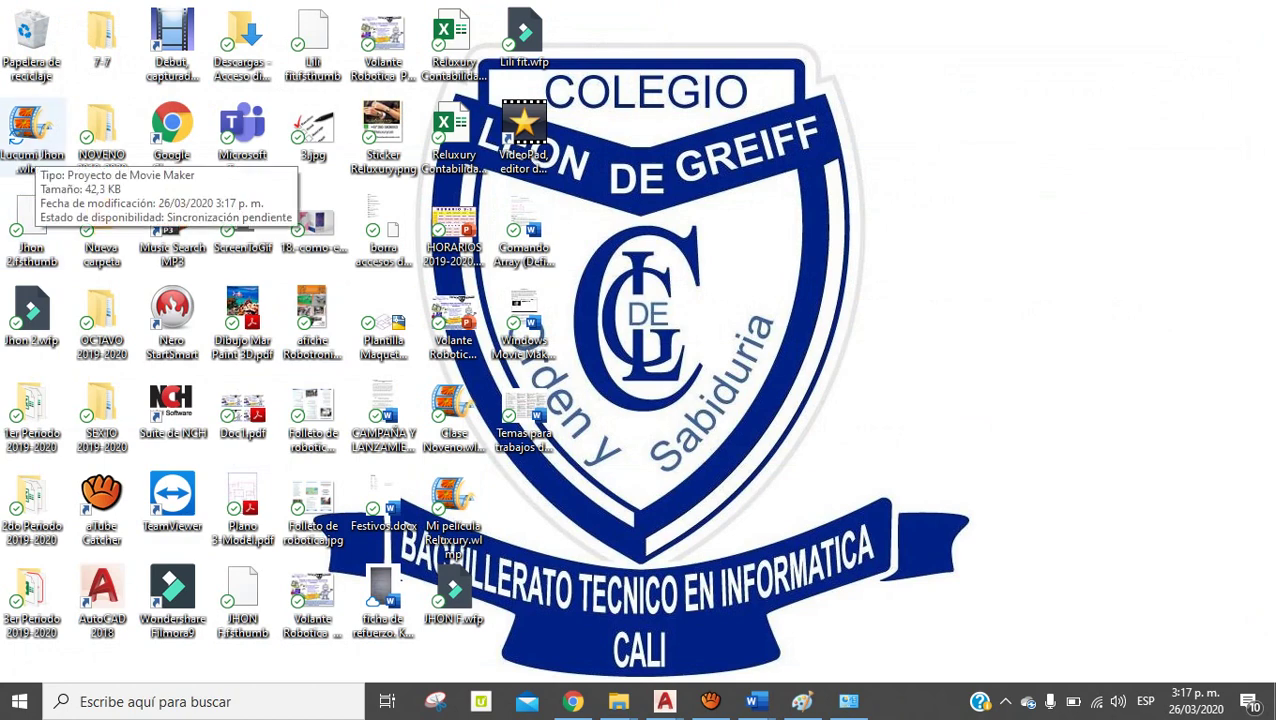
Reopen the saved .wlmp project from its desktop icon
{"action": "left_click", "coordinate": [32, 130]}
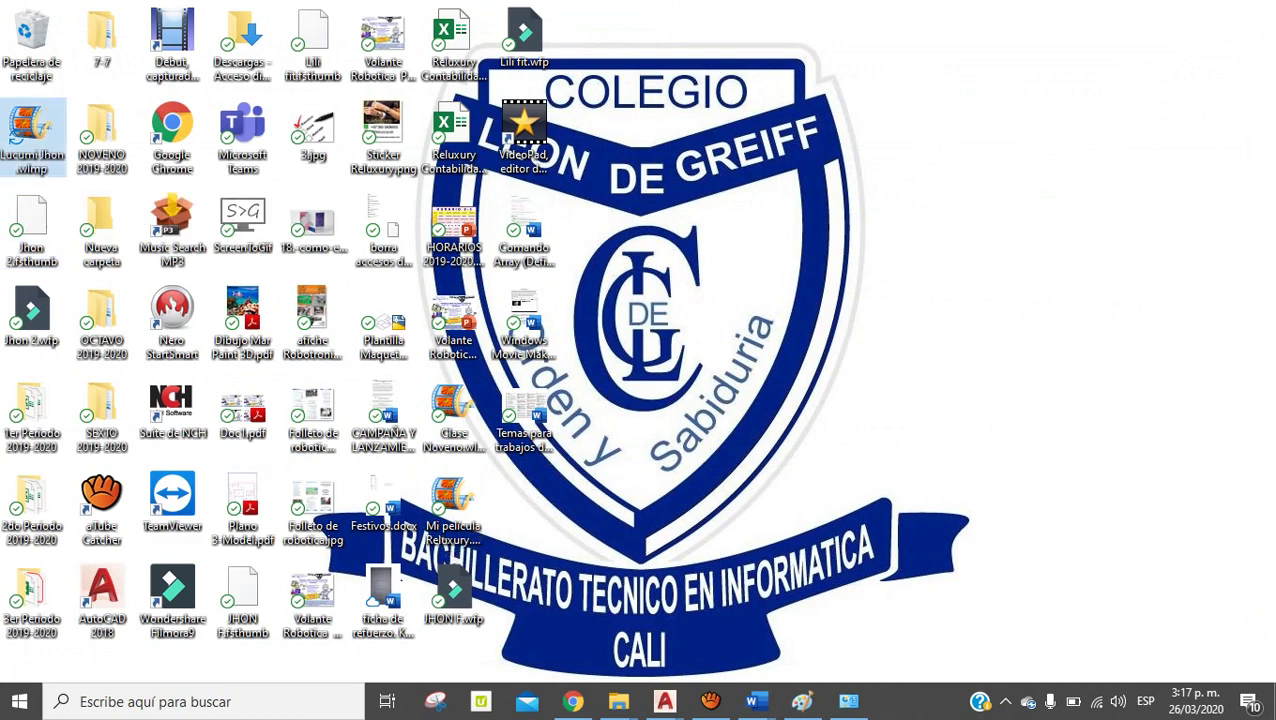
{"action": "double_click", "coordinate": [32, 130]}
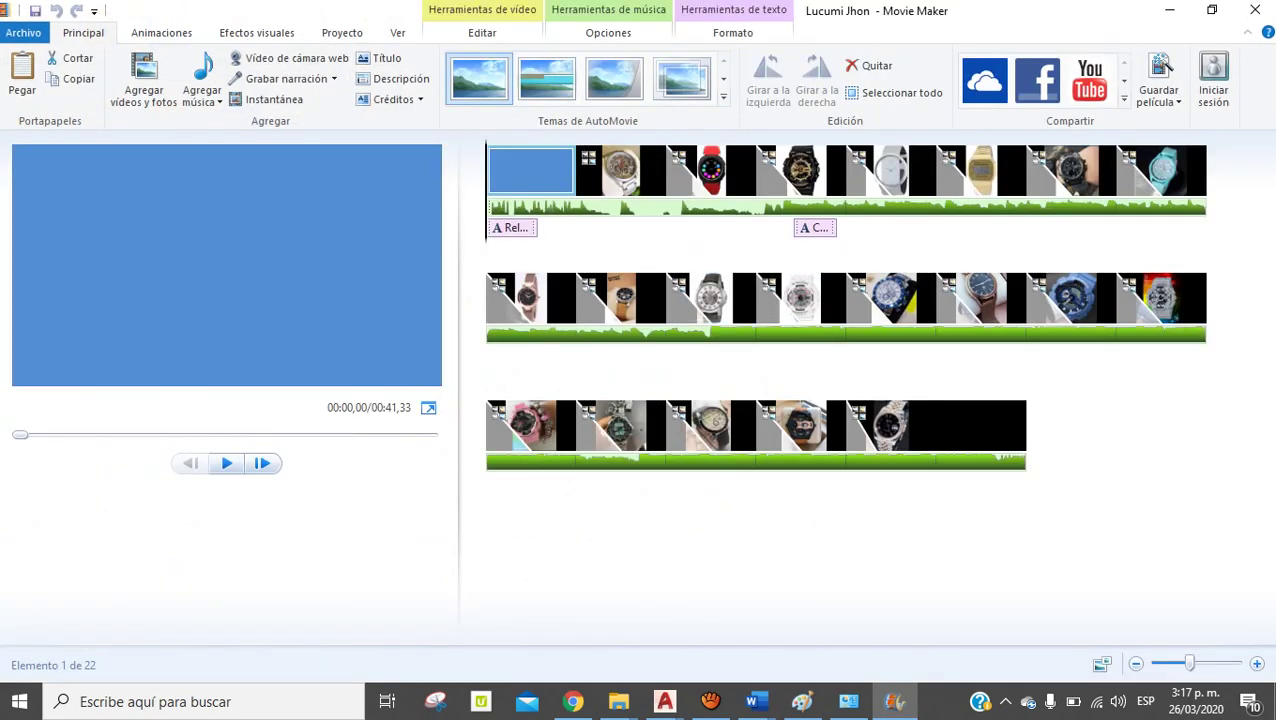
Export the movie with the Para el equipo setting as an .mp4 on Escritorio
{"action": "left_click", "coordinate": [23, 32]}
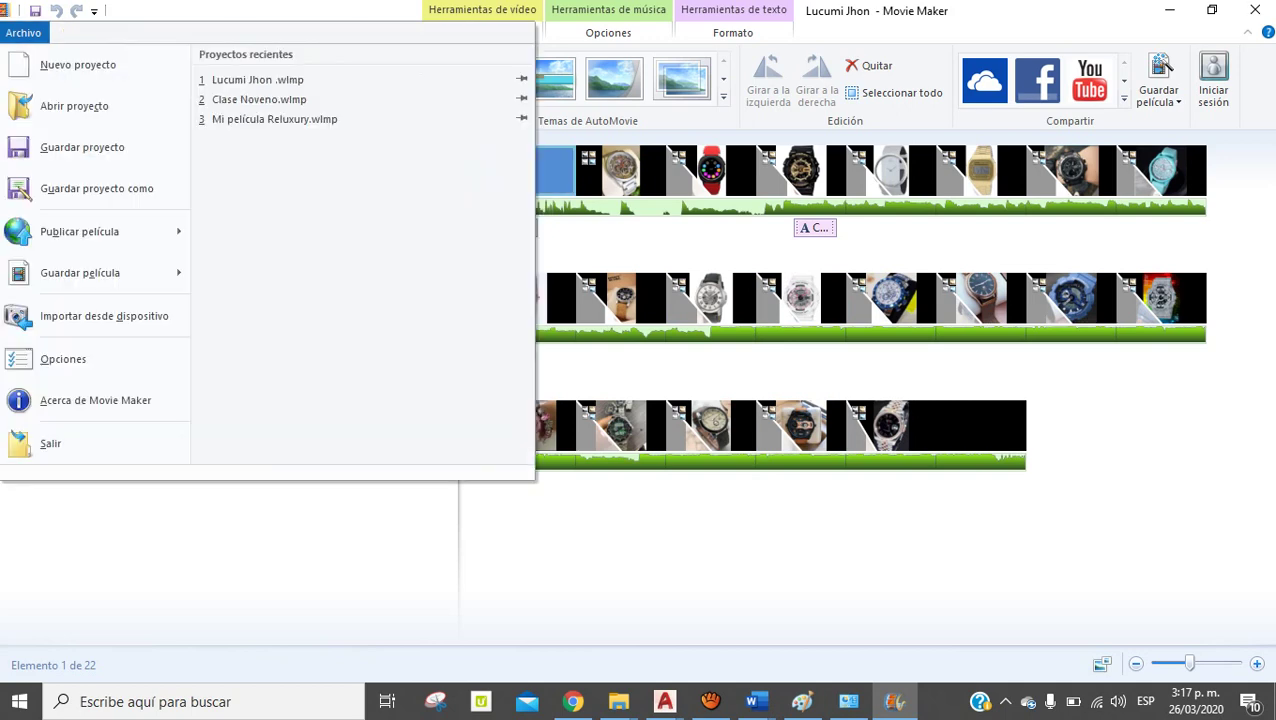
{"action": "mouse_move", "coordinate": [80, 272]}
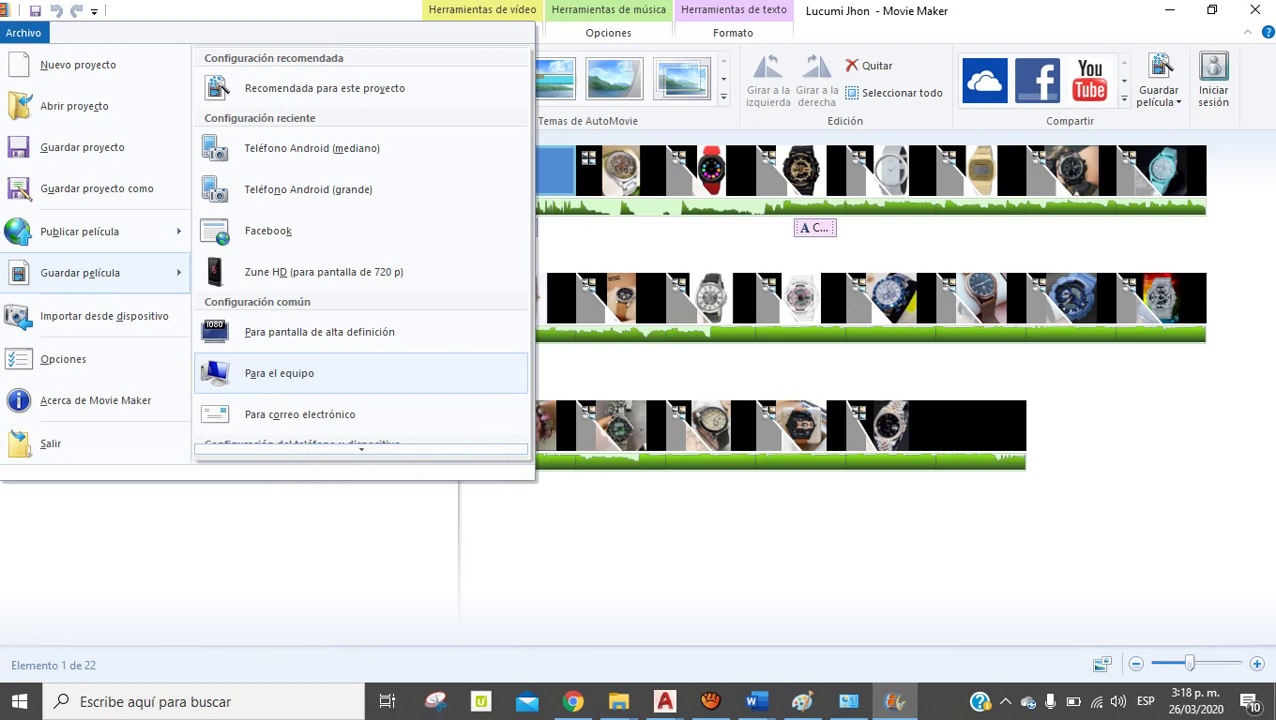
{"action": "left_click", "coordinate": [279, 373]}
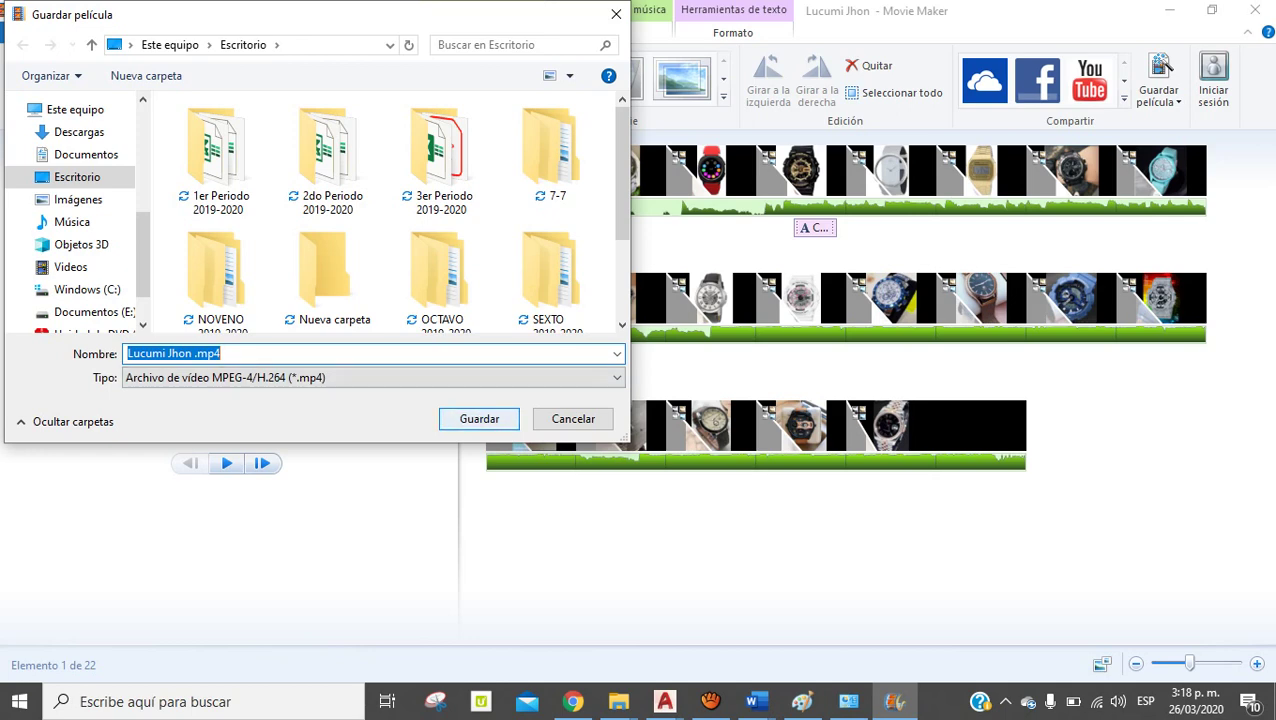
{"action": "key", "text": "Return"}
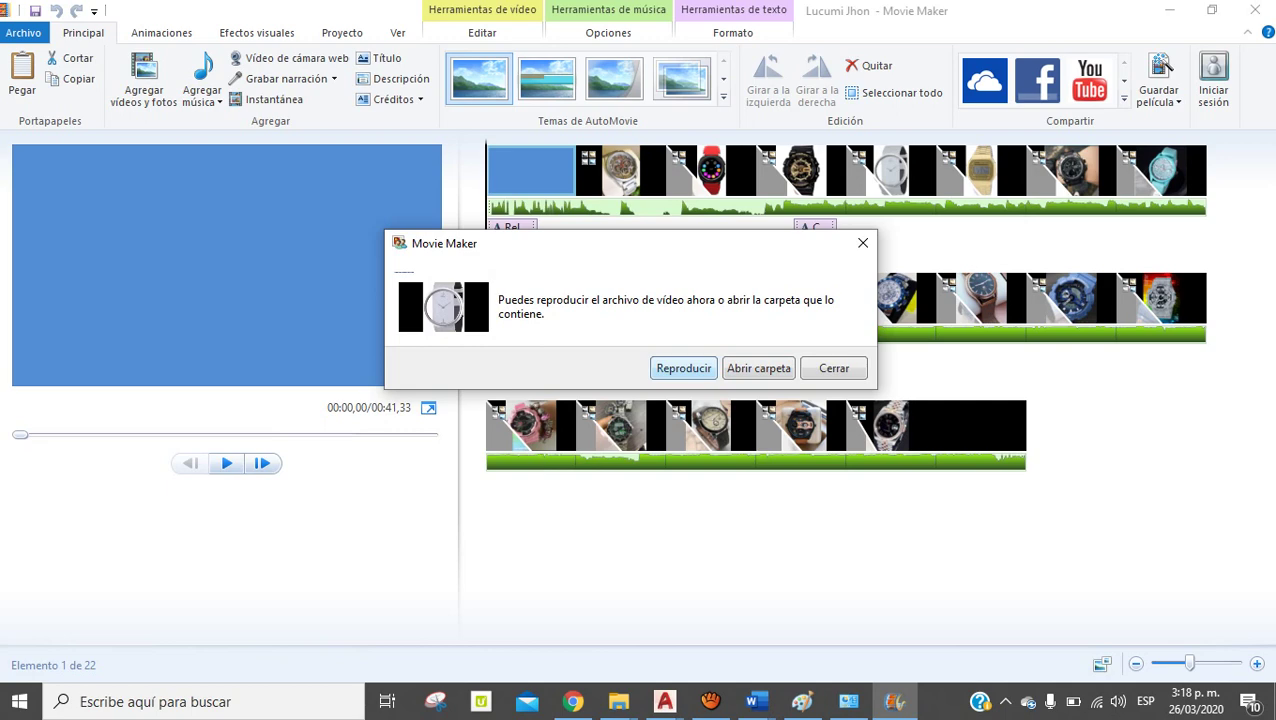
Play the exported video in Windows Media Player at full screen
{"action": "key", "text": "Return"}
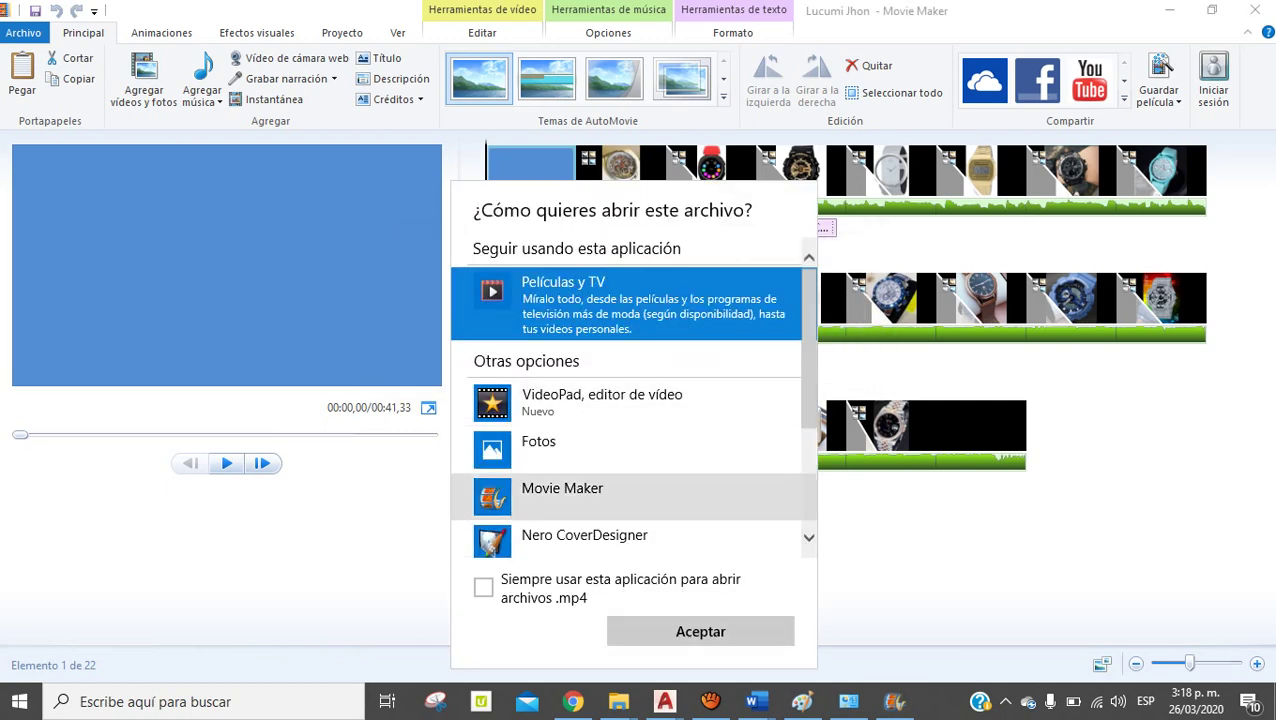
{"action": "scroll", "coordinate": [635, 400], "scroll_direction": "down", "scroll_amount": 3}
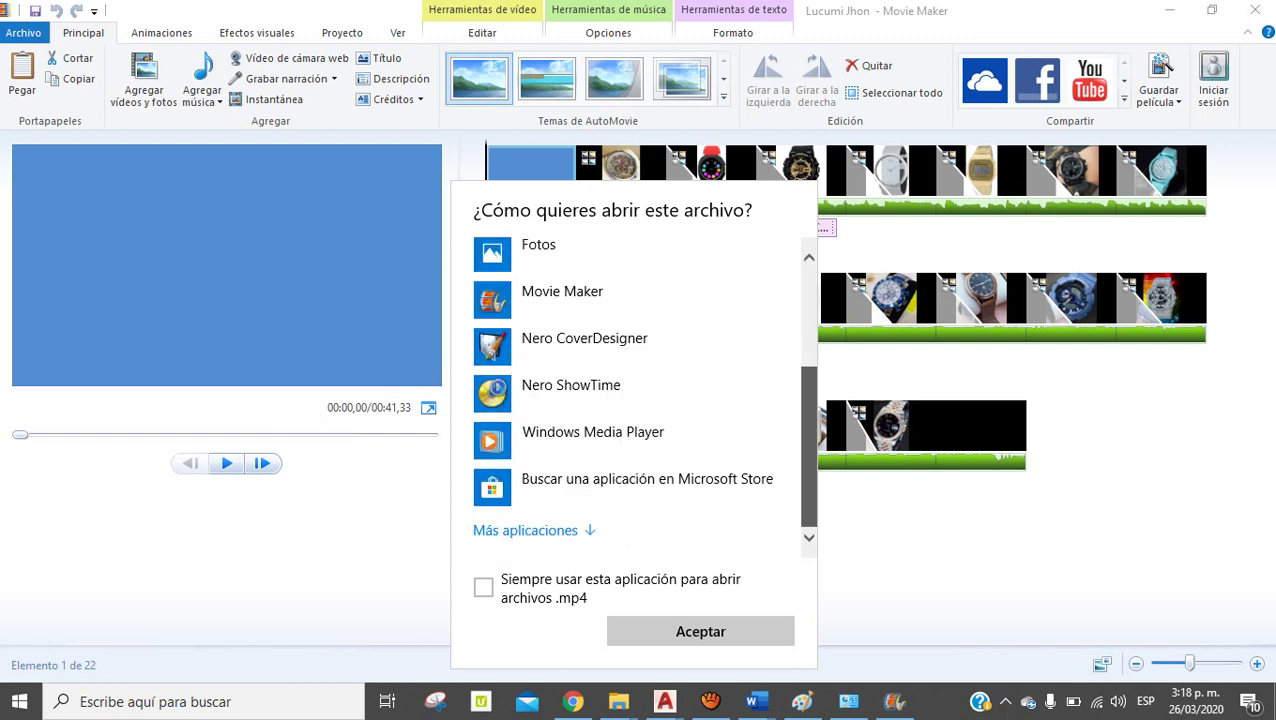
{"action": "left_click", "coordinate": [592, 432]}
{"action": "left_click", "coordinate": [700, 631]}
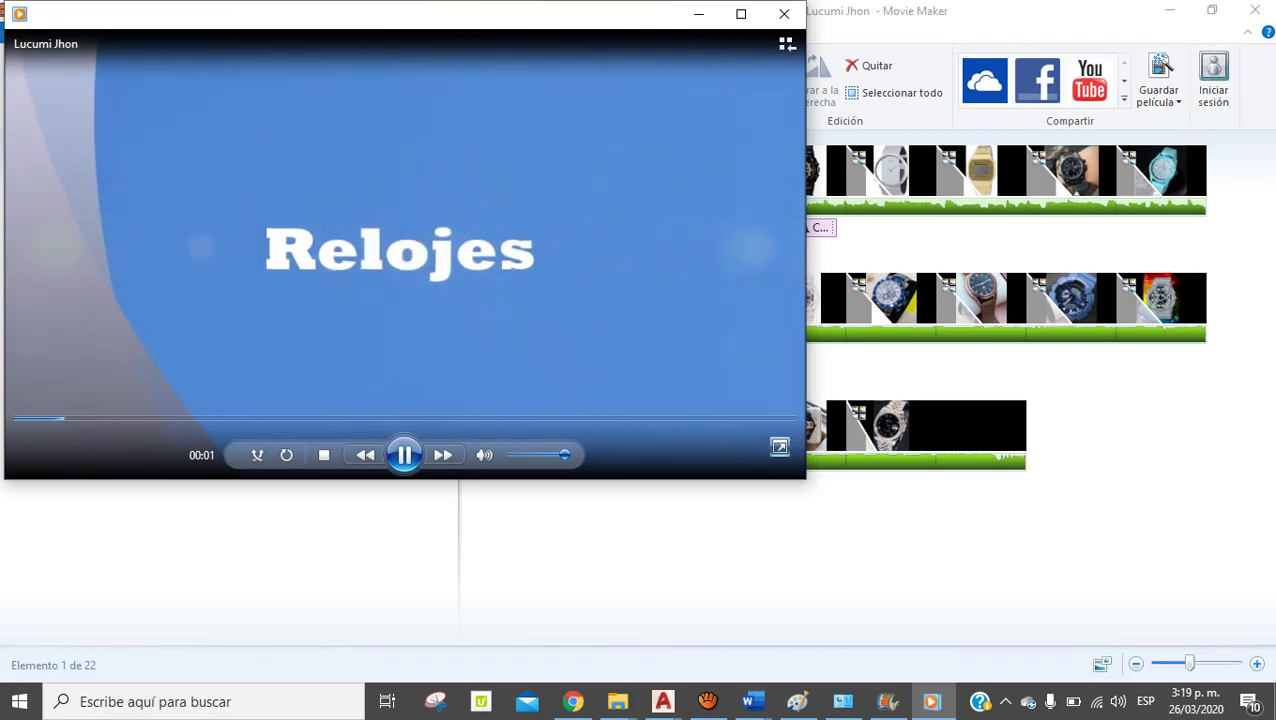
{"action": "key", "text": "alt+Return"}
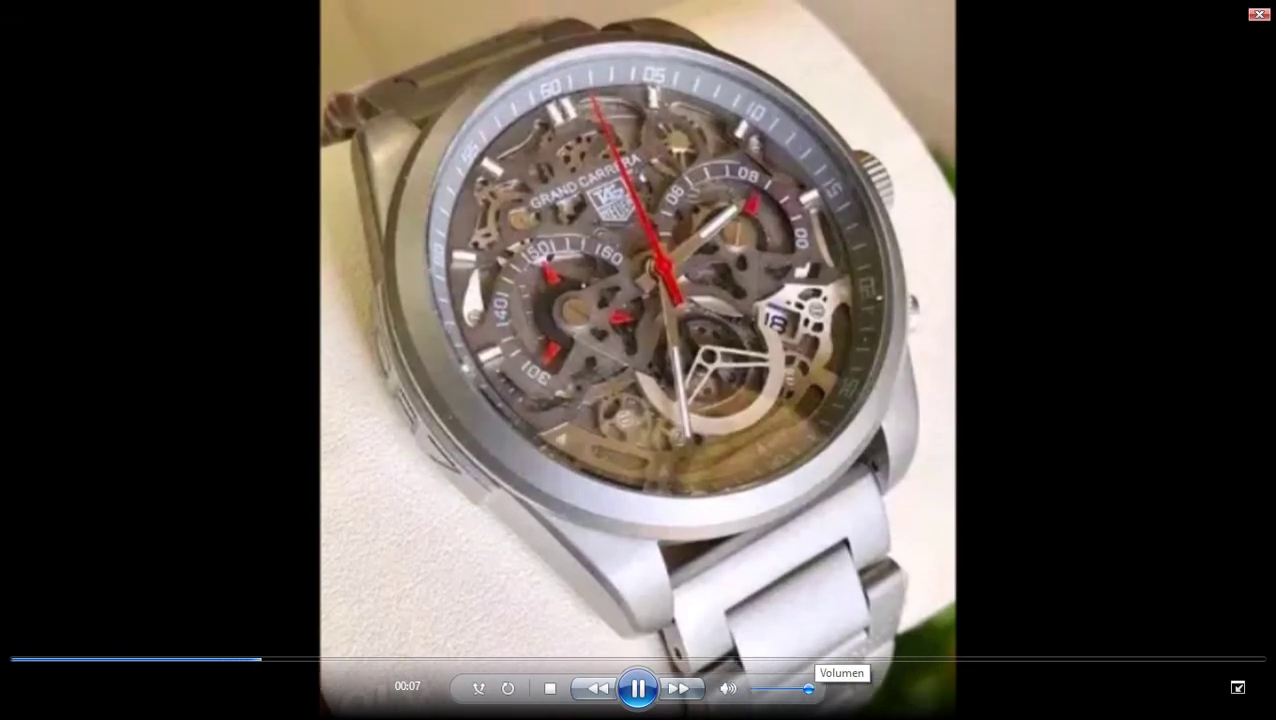
Raise the volume, exit full screen, minimize Movie Maker and reposition the player window
{"action": "key", "text": "XF86AudioRaiseVolume"}
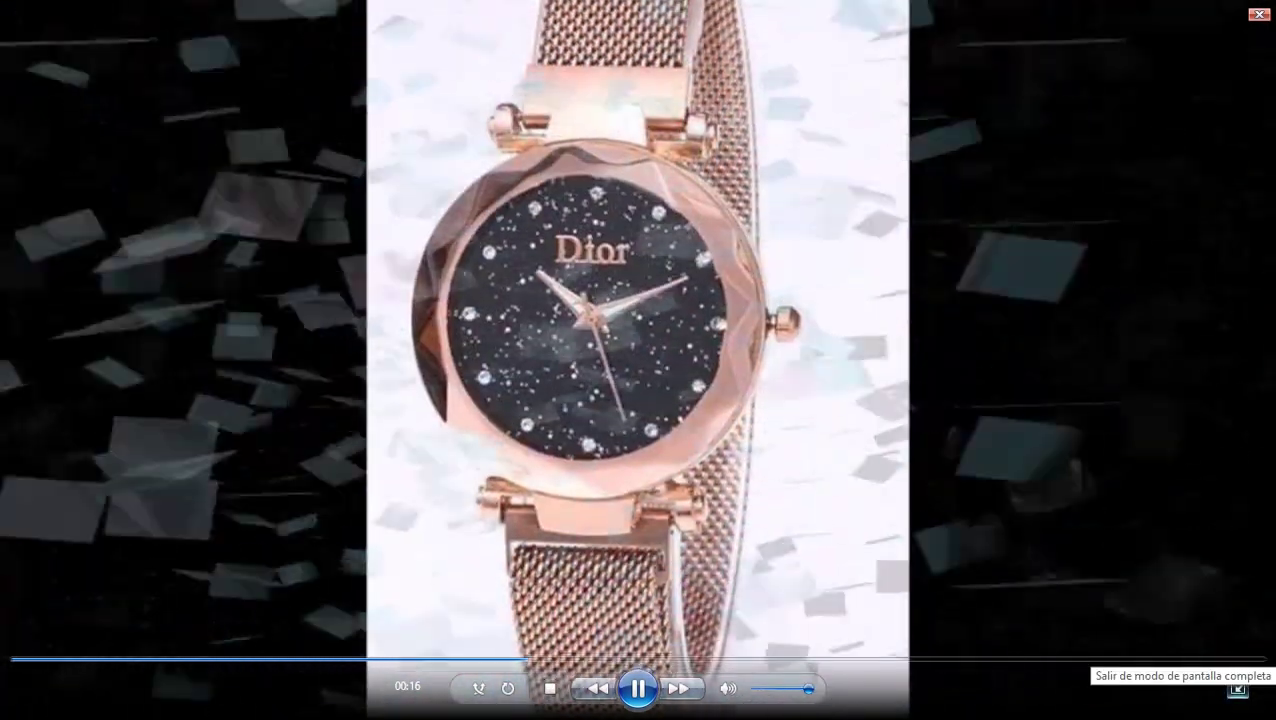
{"action": "left_click", "coordinate": [1237, 688]}
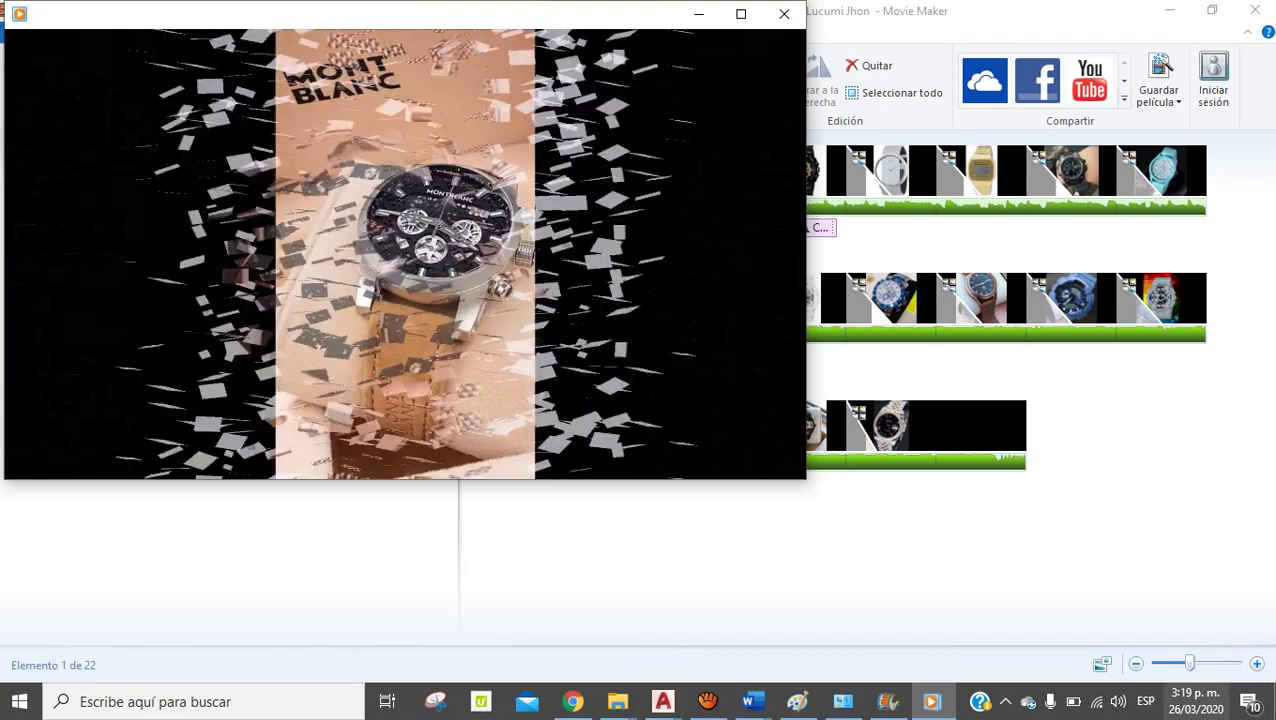
{"action": "left_click", "coordinate": [783, 14]}
{"action": "left_click", "coordinate": [1169, 10]}
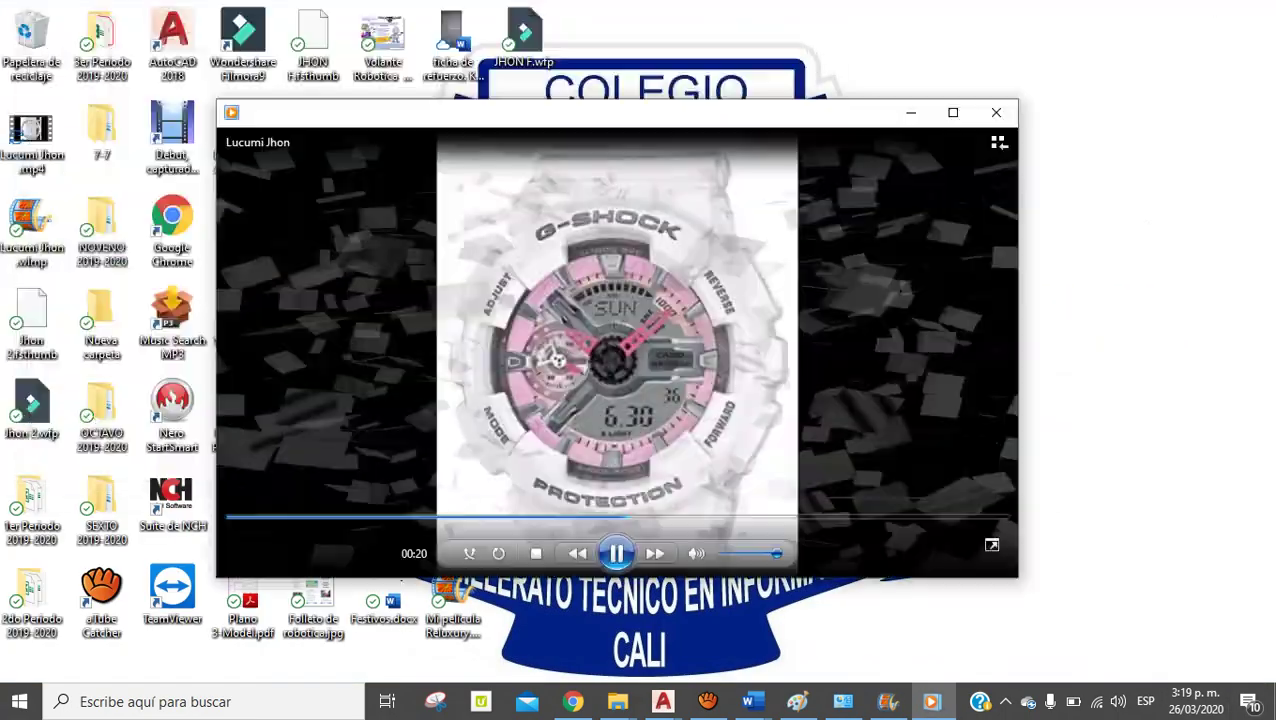
{"action": "left_click_drag", "start_coordinate": [600, 112], "coordinate": [667, 50]}
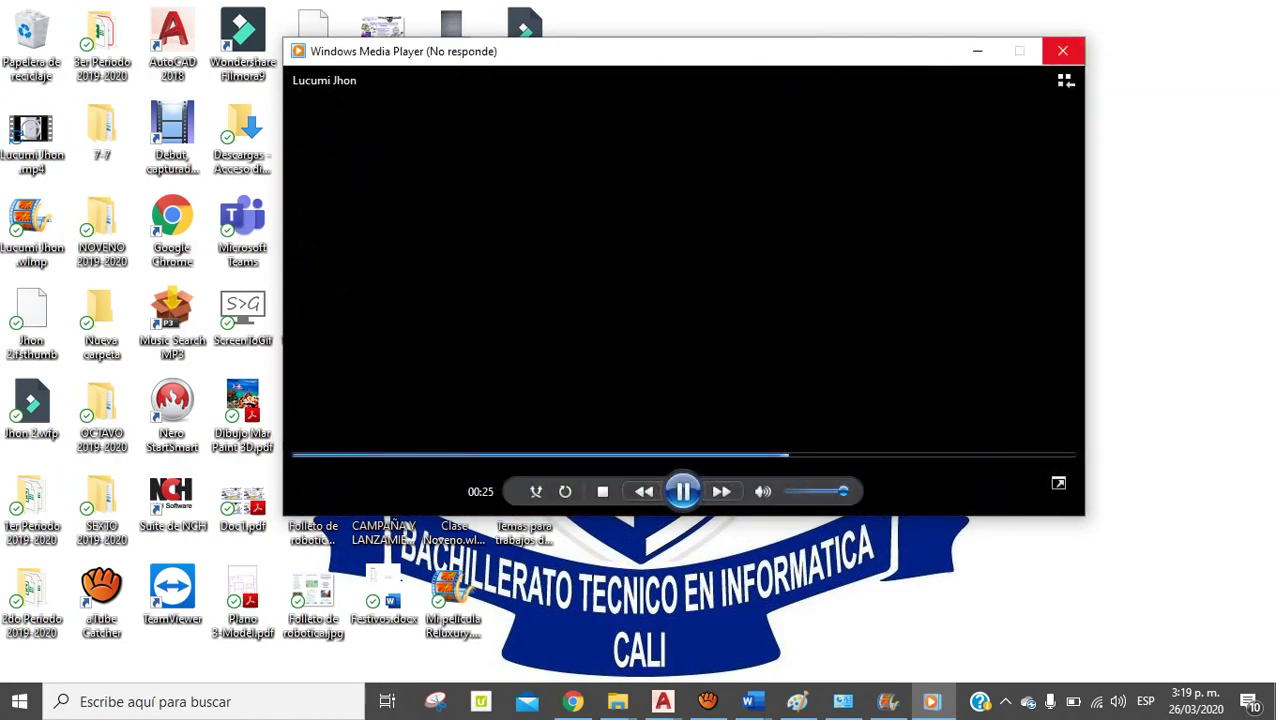
Close the unresponsive player, then open and close the saved project file
{"action": "left_click", "coordinate": [1062, 50]}
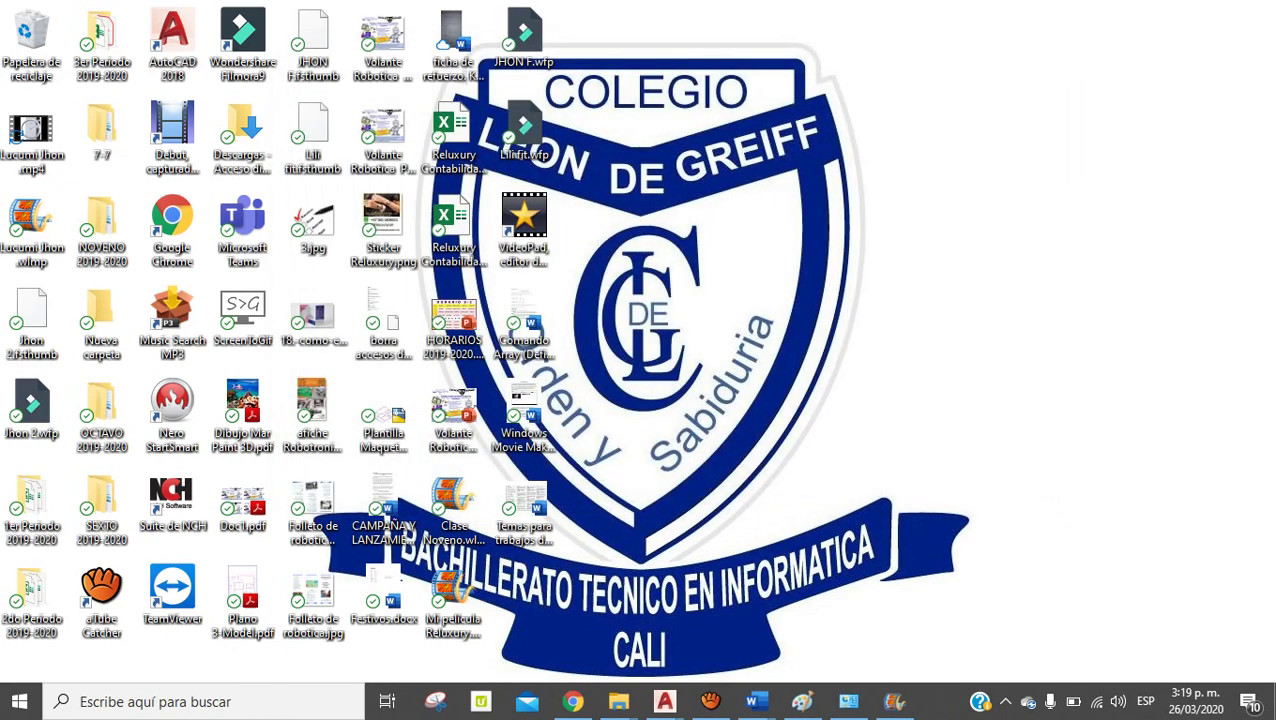
{"action": "left_click", "coordinate": [32, 228]}
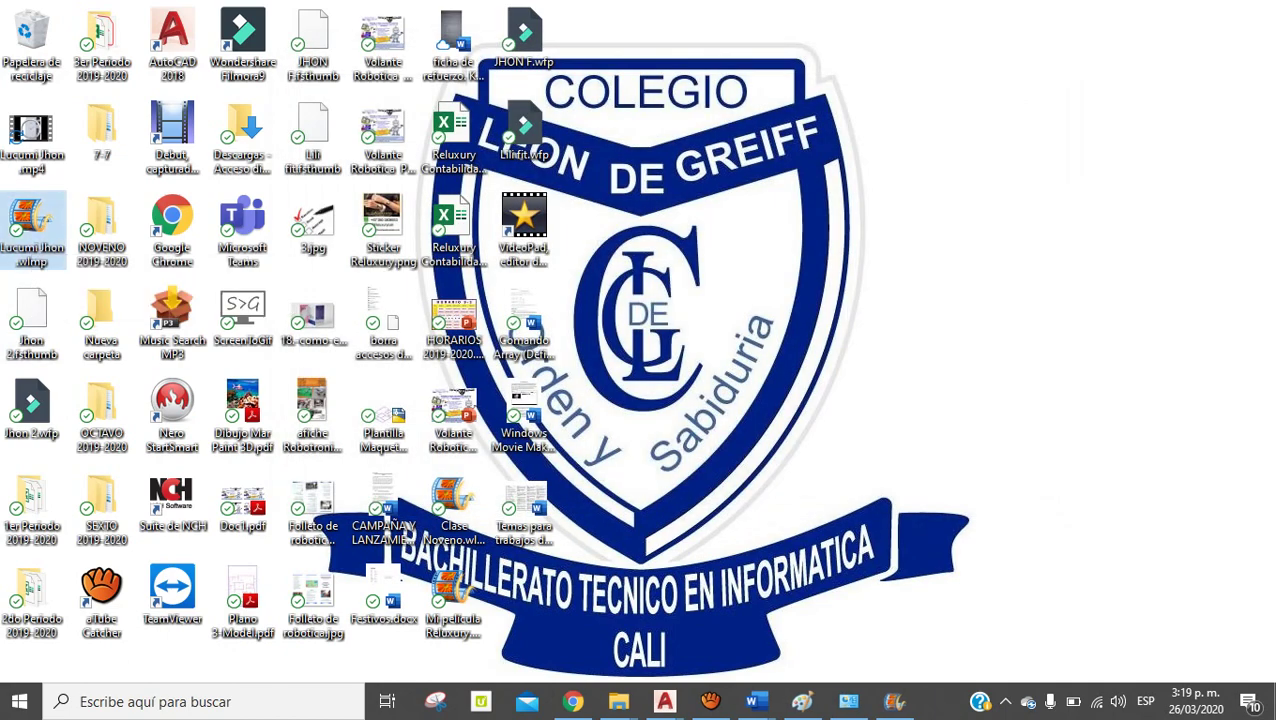
{"action": "key", "text": "Return"}
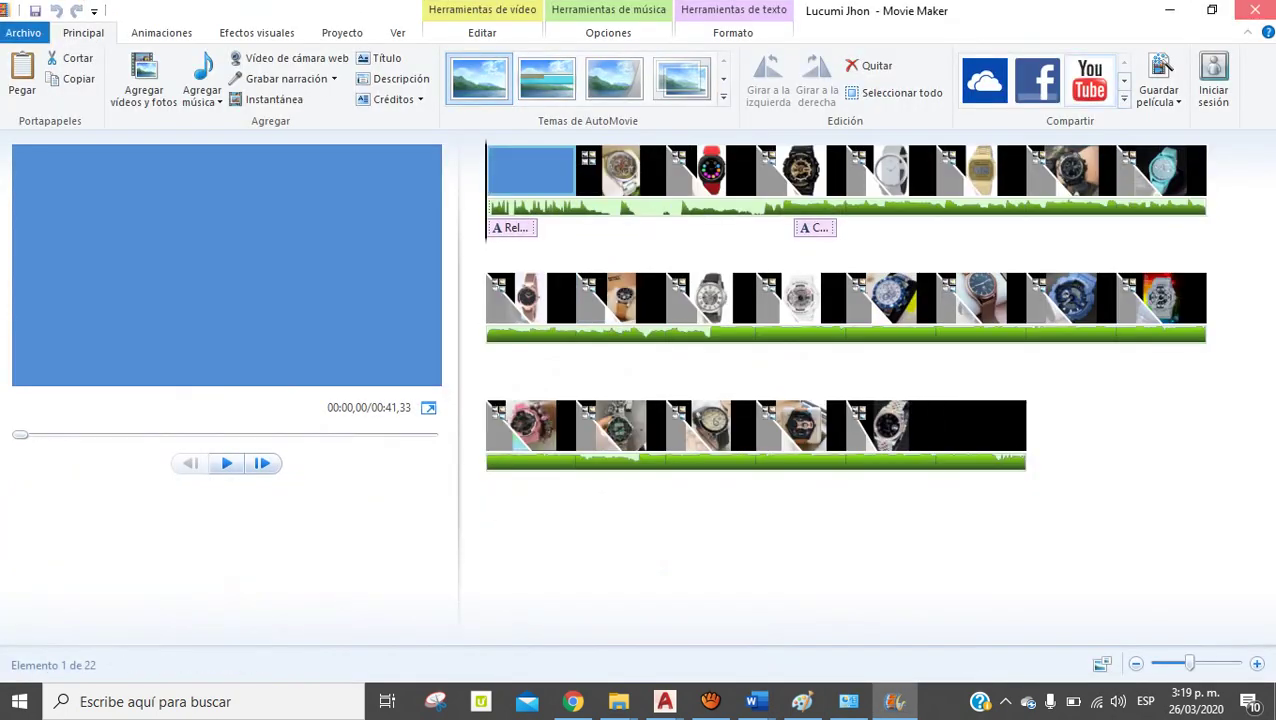
{"action": "left_click", "coordinate": [1255, 10]}
Watch the exported MP4 in Películas y TV, then close the player
{"action": "left_click", "coordinate": [32, 135]}
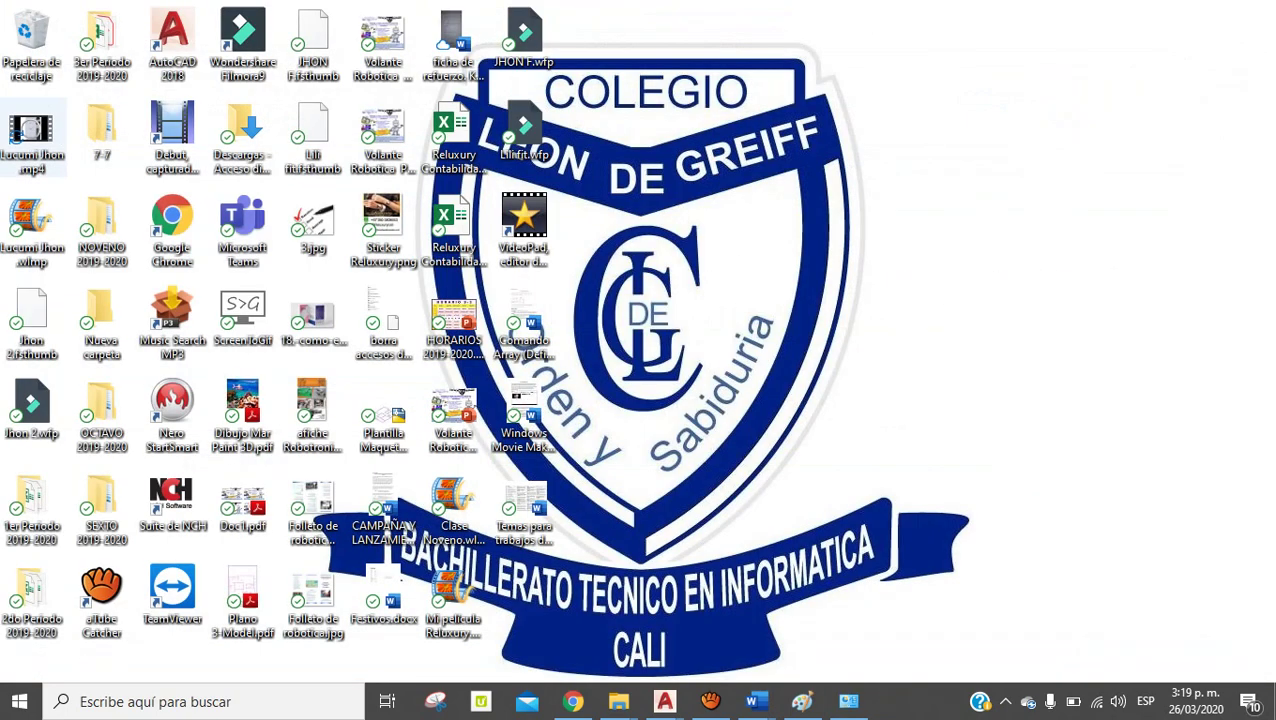
{"action": "key", "text": "Return"}
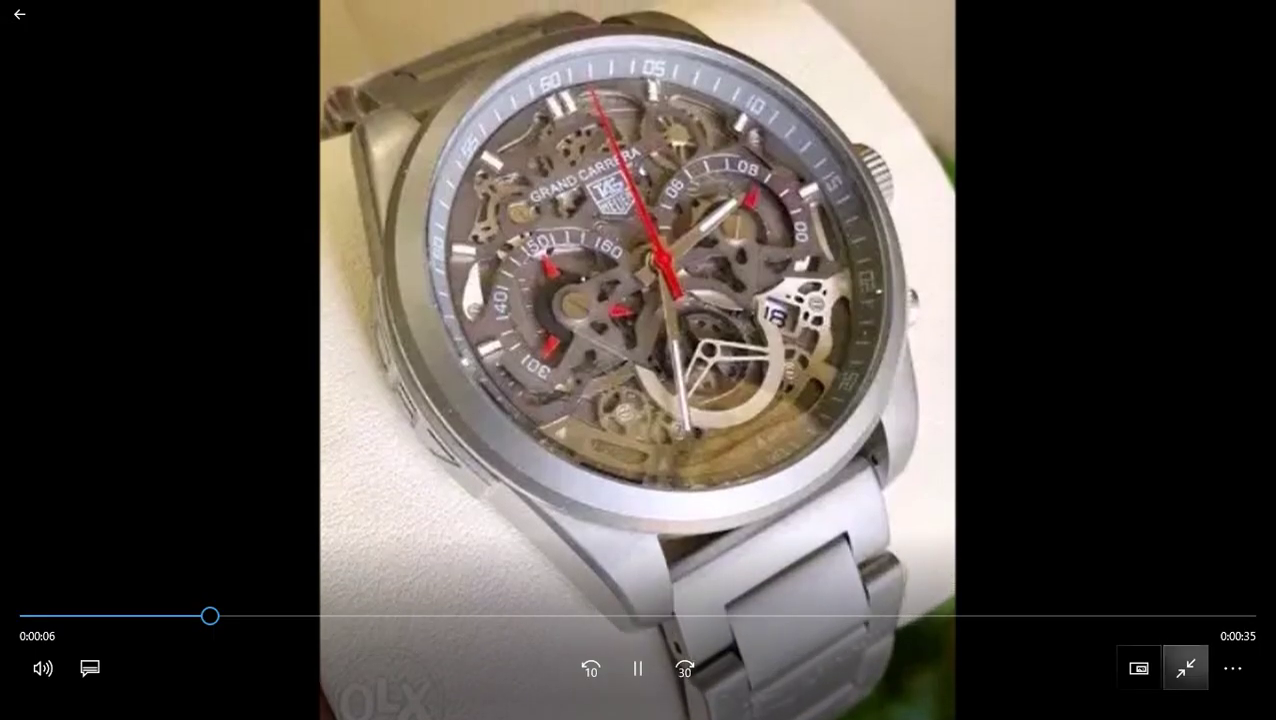
{"action": "left_click", "coordinate": [1185, 668]}
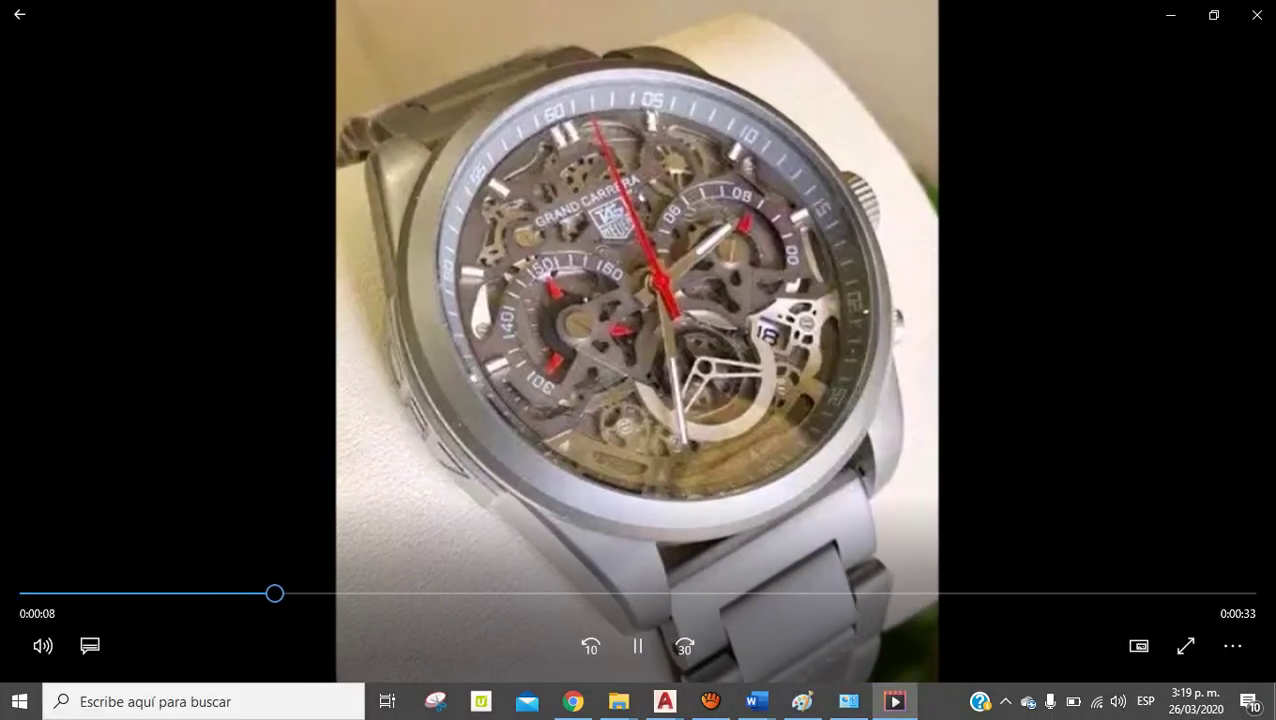
{"action": "left_click", "coordinate": [1251, 14]}
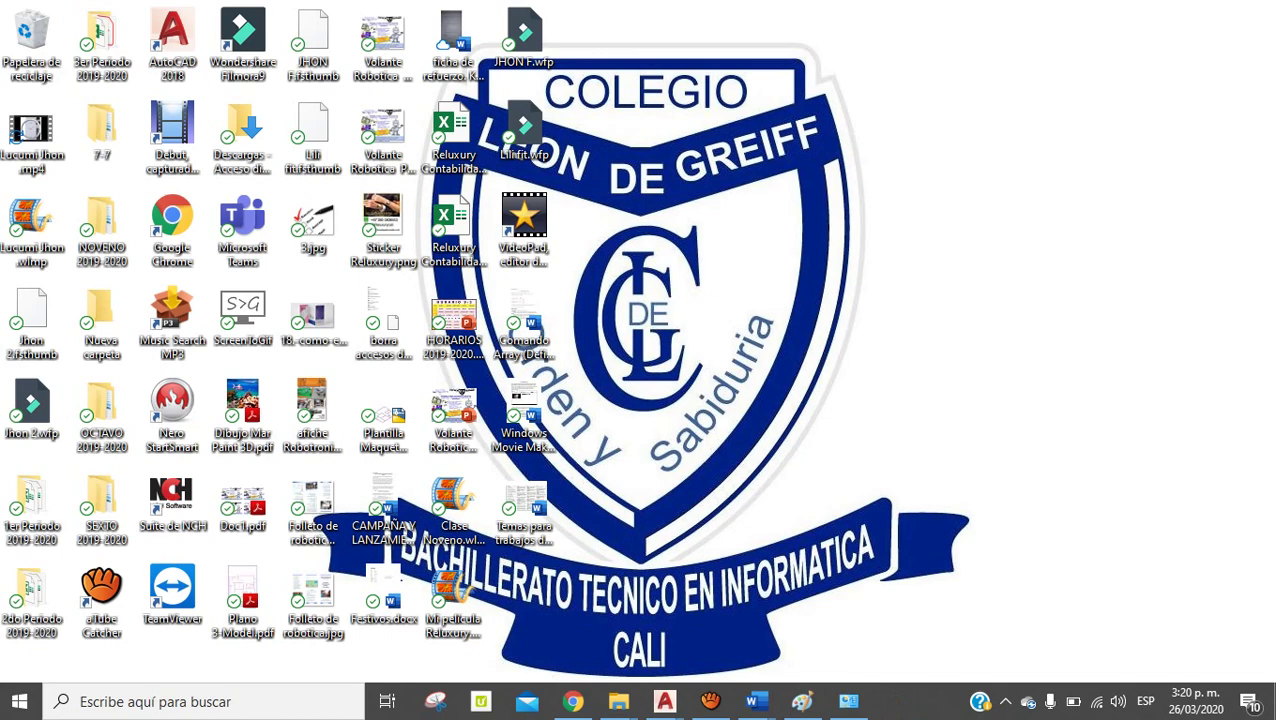
Restore the aTube Catcher window from its taskbar thumbnail
{"action": "mouse_move", "coordinate": [710, 701]}
{"action": "mouse_move", "coordinate": [710, 600]}
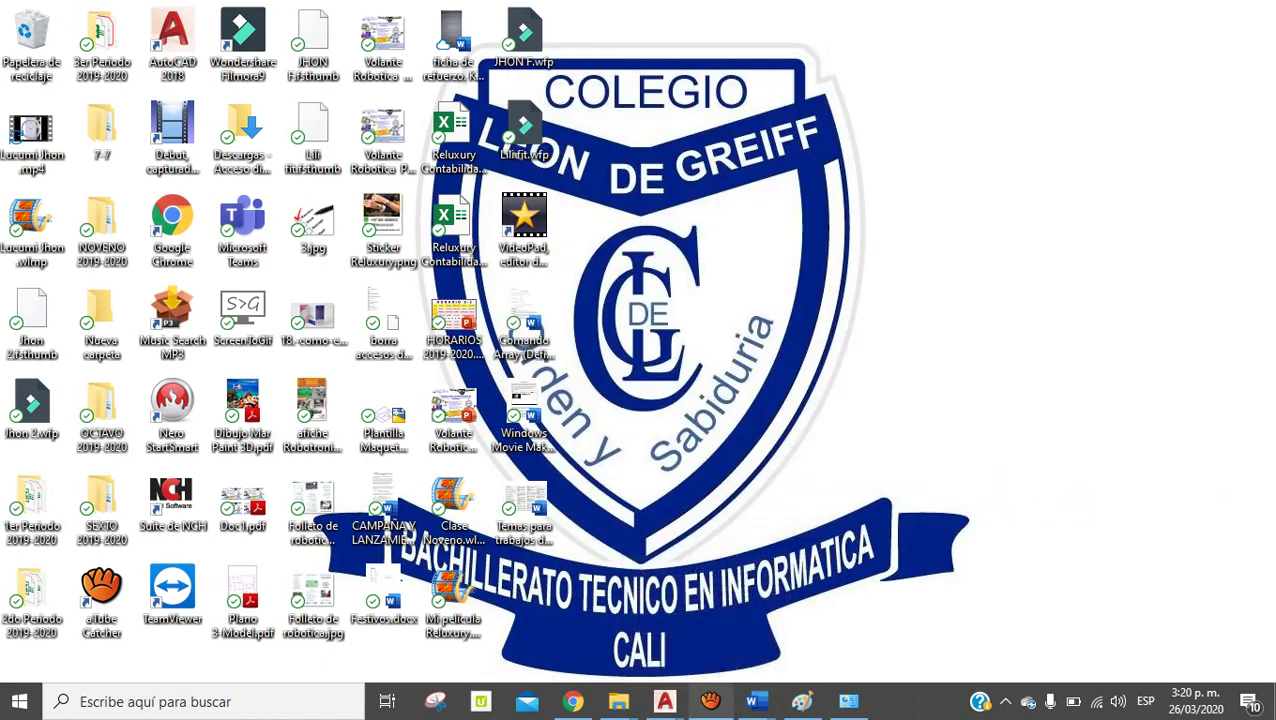
{"action": "left_click", "coordinate": [710, 701]}
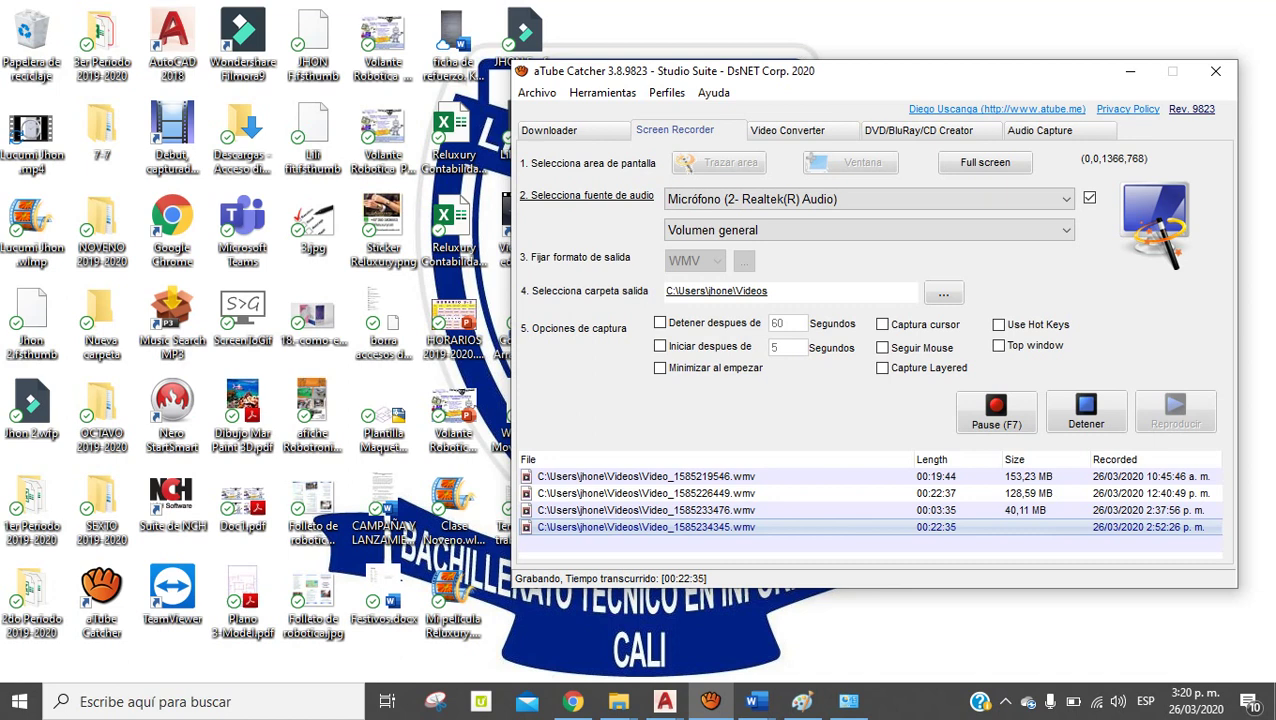